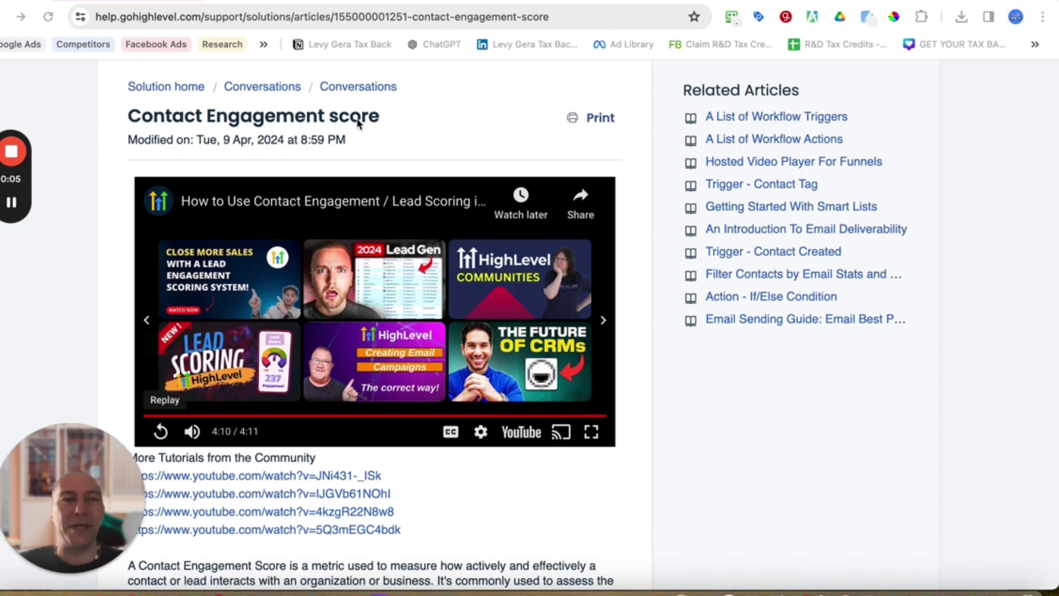
- Scroll through the Contact Engagement score article and briefly highlight part of its definition text
{"action": "scroll", "coordinate": [448, 127], "scroll_direction": "down", "scroll_amount": 2}
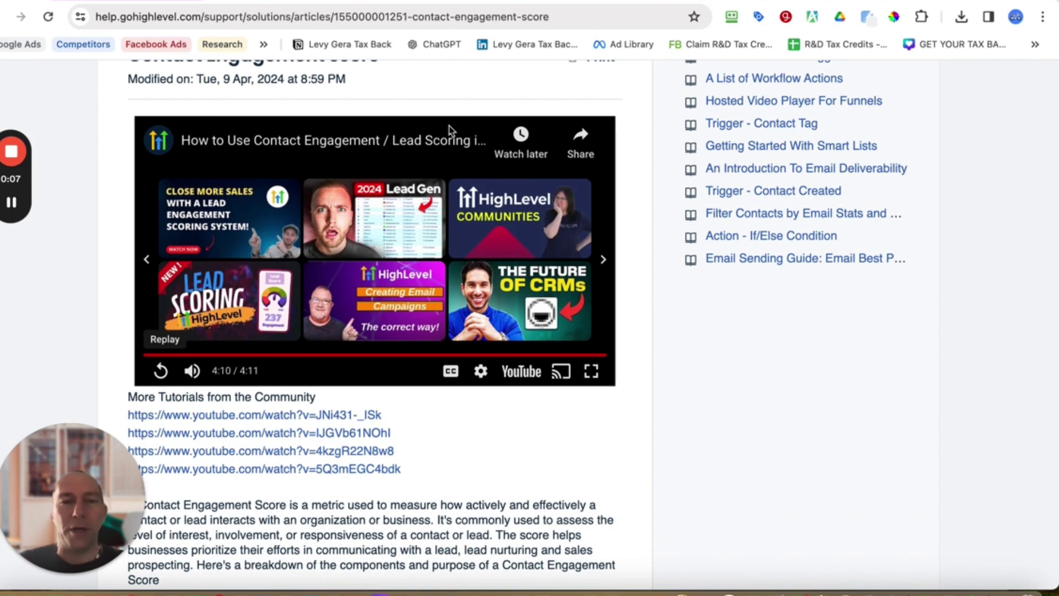
{"action": "scroll", "coordinate": [449, 126], "scroll_direction": "down", "scroll_amount": 5}
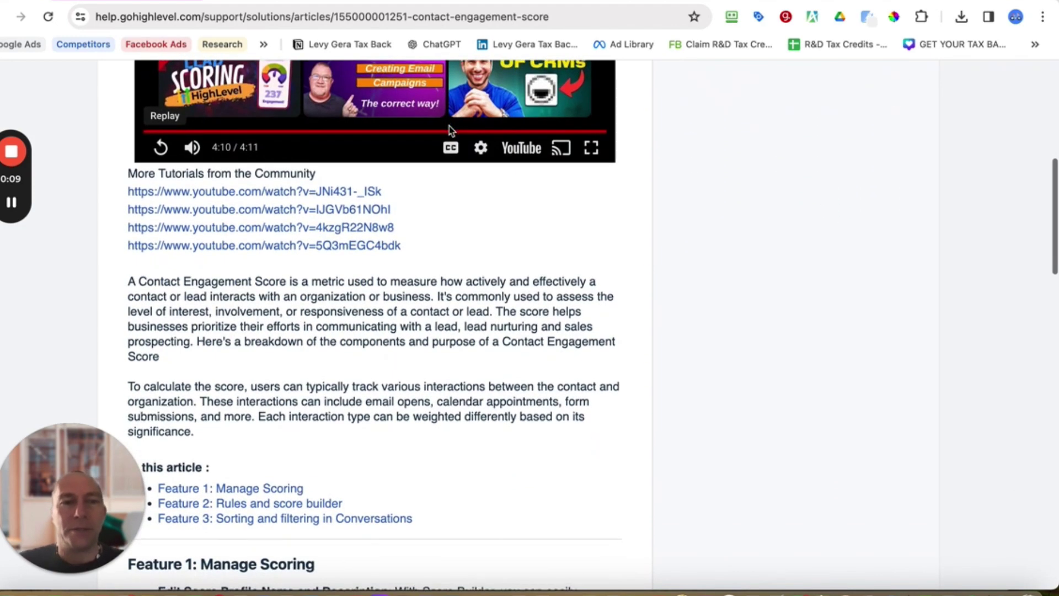
{"action": "scroll", "coordinate": [449, 126], "scroll_direction": "down", "scroll_amount": 3}
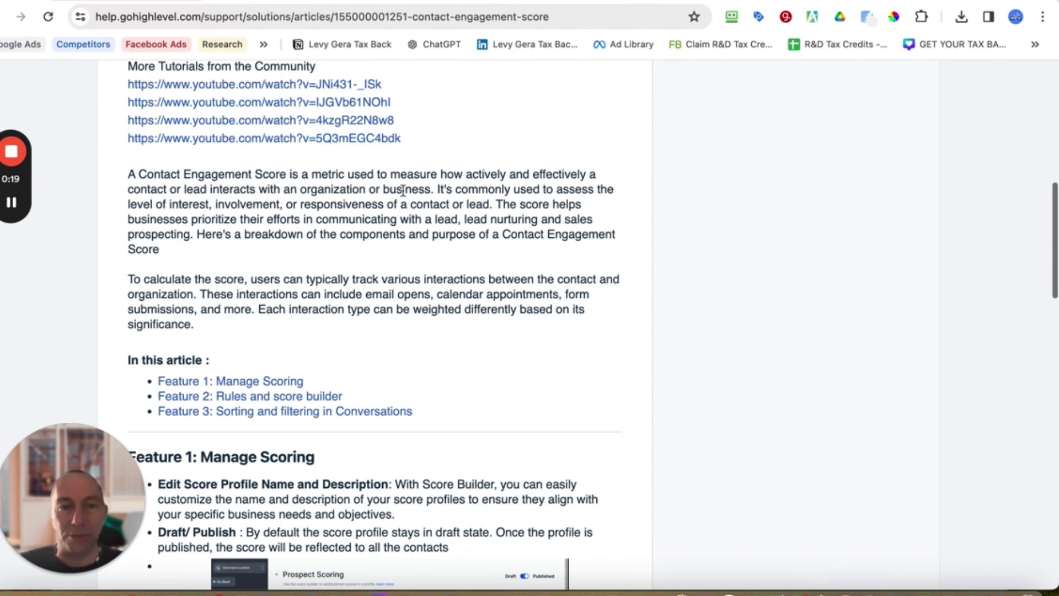
{"action": "left_click_drag", "start_coordinate": [291, 189], "coordinate": [511, 207]}
{"action": "left_click", "coordinate": [510, 207]}
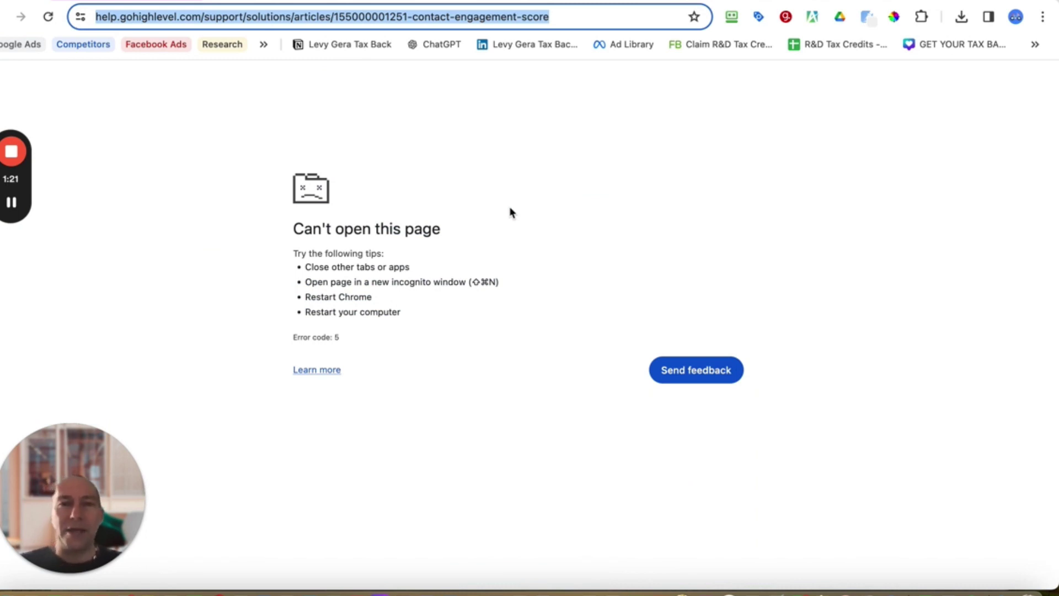
- Reload the crashed Contact Engagement score article and scroll down to the community tutorial links
{"action": "left_click", "coordinate": [48, 16]}
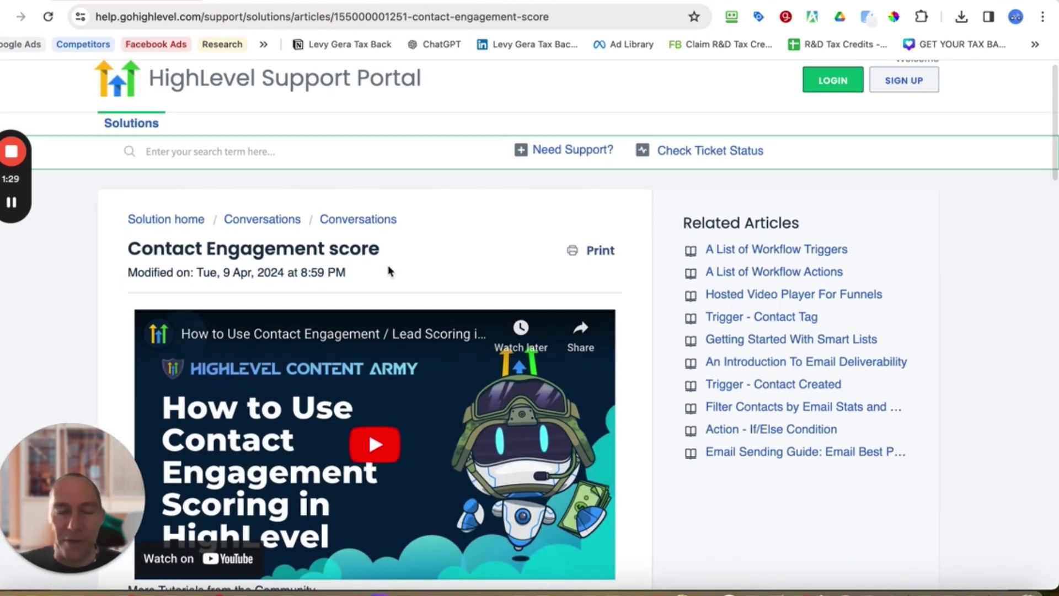
{"action": "scroll", "coordinate": [388, 271], "scroll_direction": "down", "scroll_amount": 1}
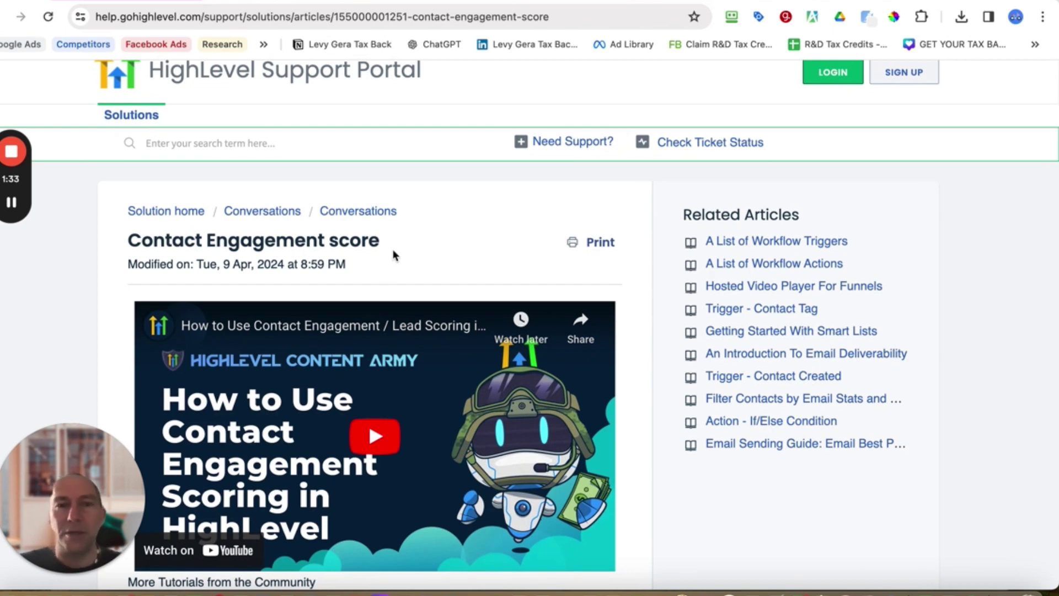
{"action": "scroll", "coordinate": [391, 250], "scroll_direction": "down", "scroll_amount": 4}
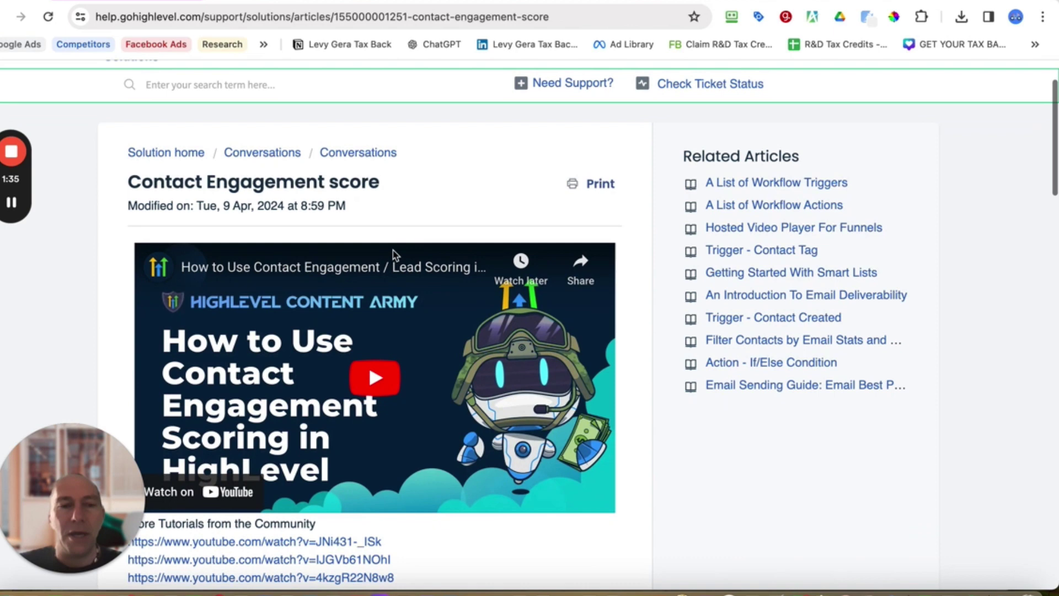
{"action": "scroll", "coordinate": [394, 254], "scroll_direction": "down", "scroll_amount": 4}
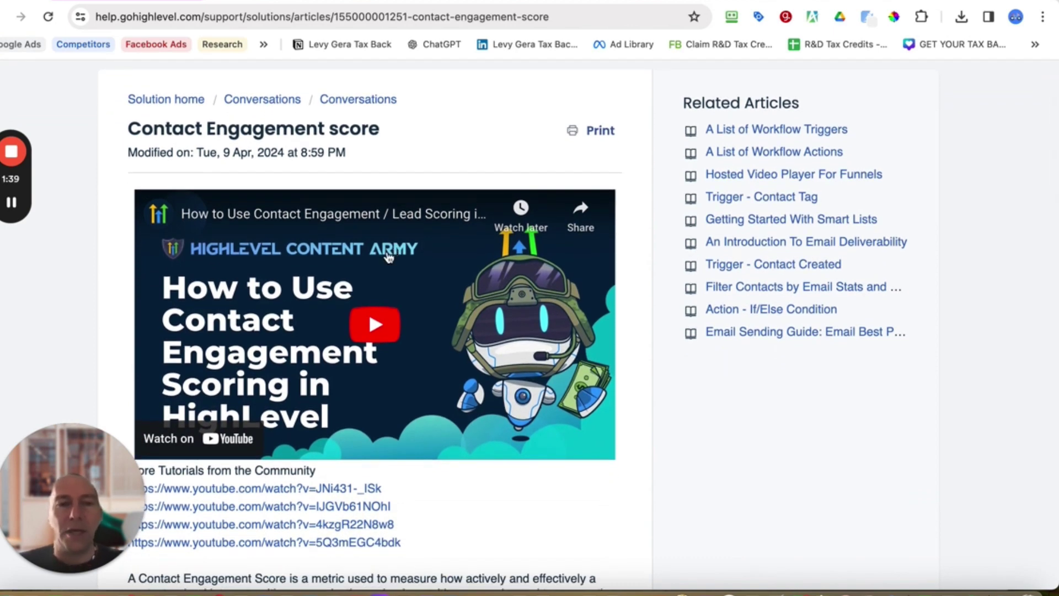
{"action": "scroll", "coordinate": [389, 257], "scroll_direction": "down", "scroll_amount": 1}
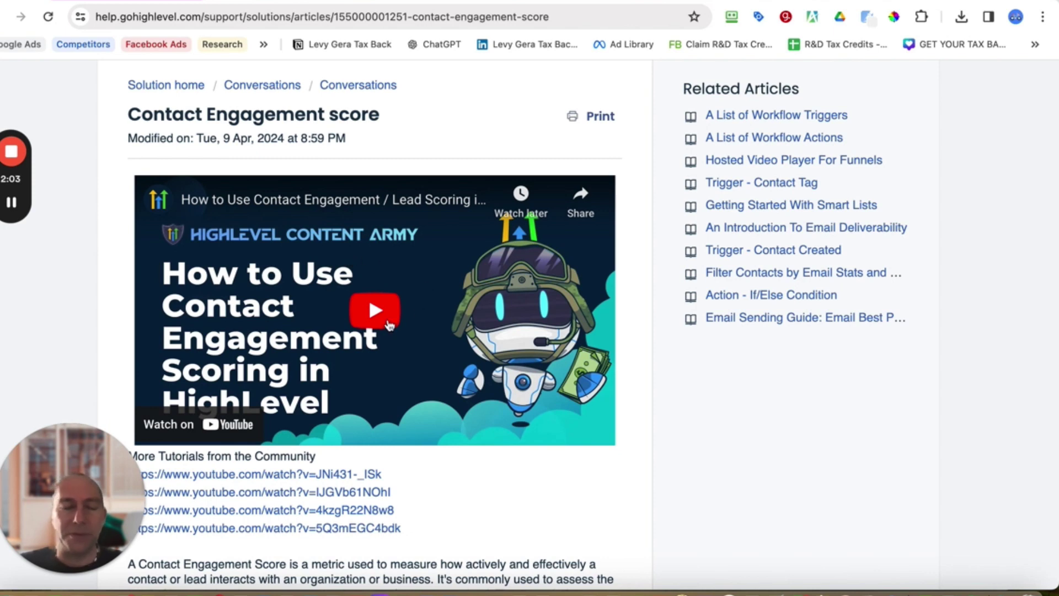
{"action": "scroll", "coordinate": [397, 309], "scroll_direction": "down", "scroll_amount": 1}
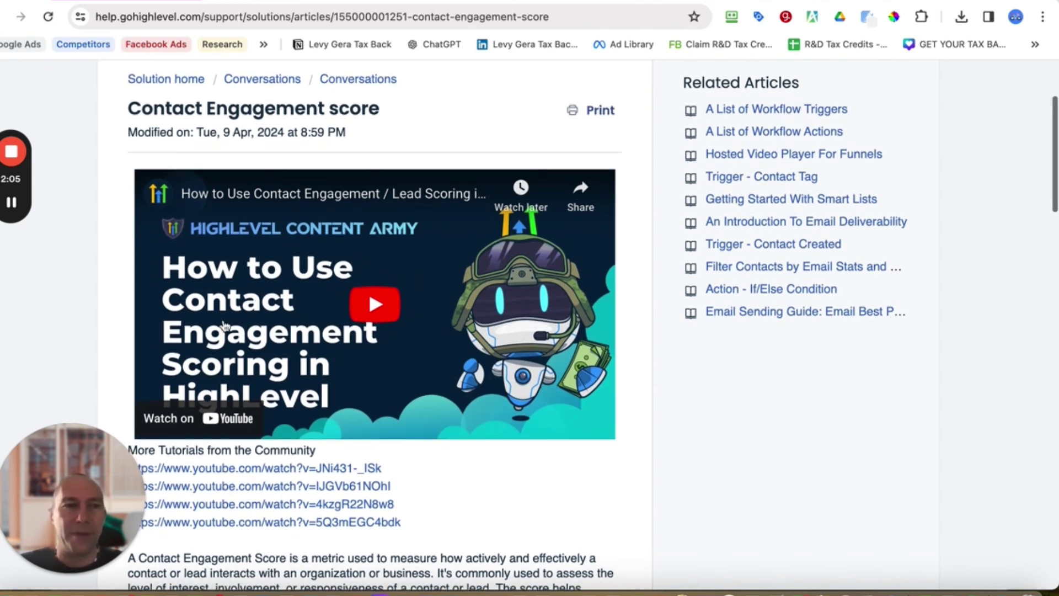
- Scroll back up the article page
{"action": "scroll", "coordinate": [223, 326], "scroll_direction": "up", "scroll_amount": 1}
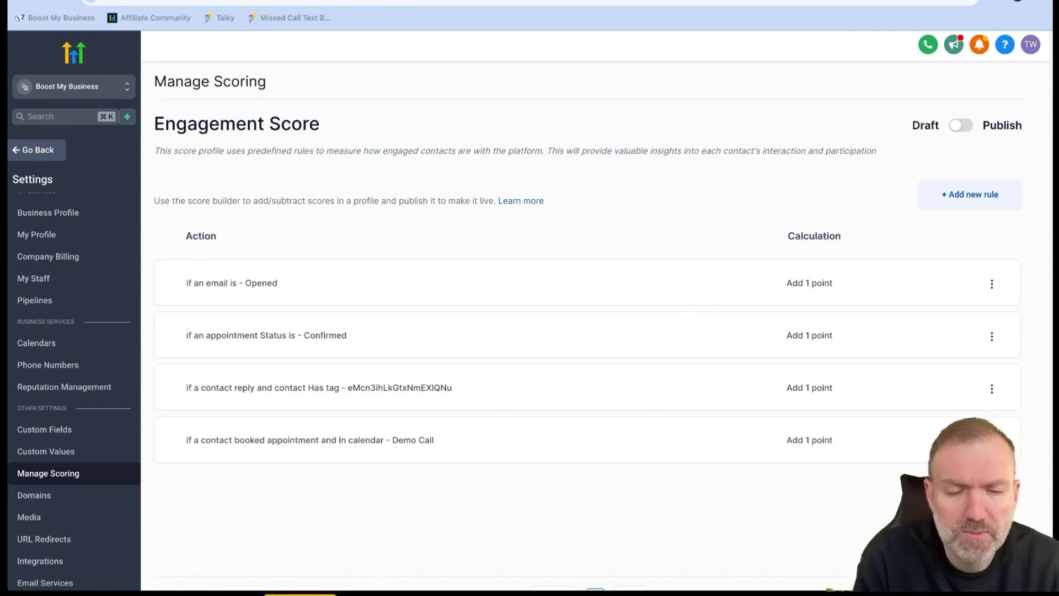
- Add and save a rule Email Events > Event > Clicked worth 5 points
{"action": "left_click", "coordinate": [970, 195]}
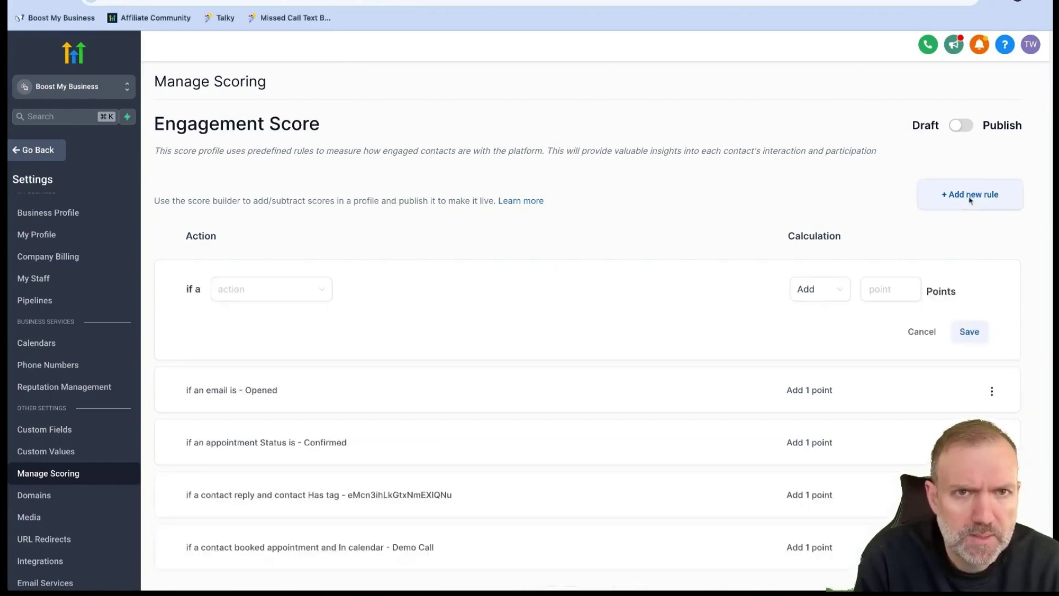
{"action": "left_click", "coordinate": [286, 291]}
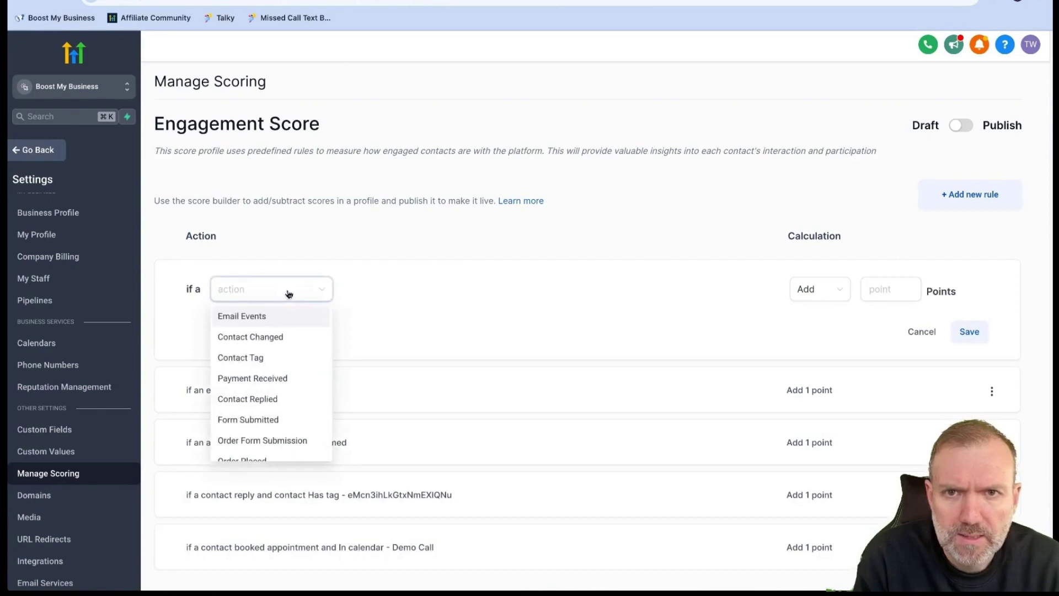
{"action": "left_click", "coordinate": [273, 322]}
{"action": "left_click", "coordinate": [369, 291]}
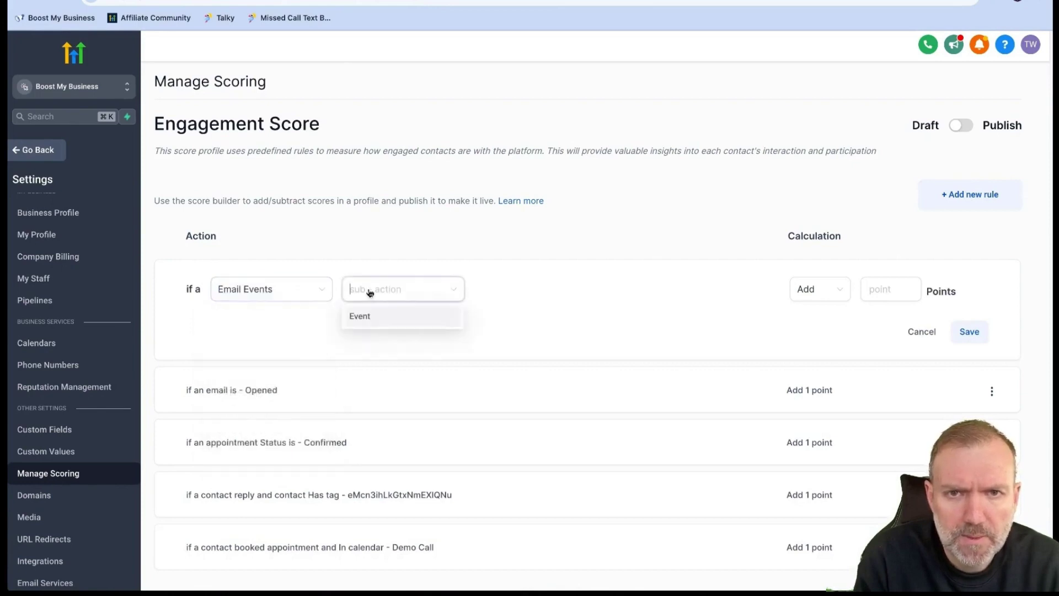
{"action": "left_click", "coordinate": [370, 322]}
{"action": "left_click", "coordinate": [537, 293]}
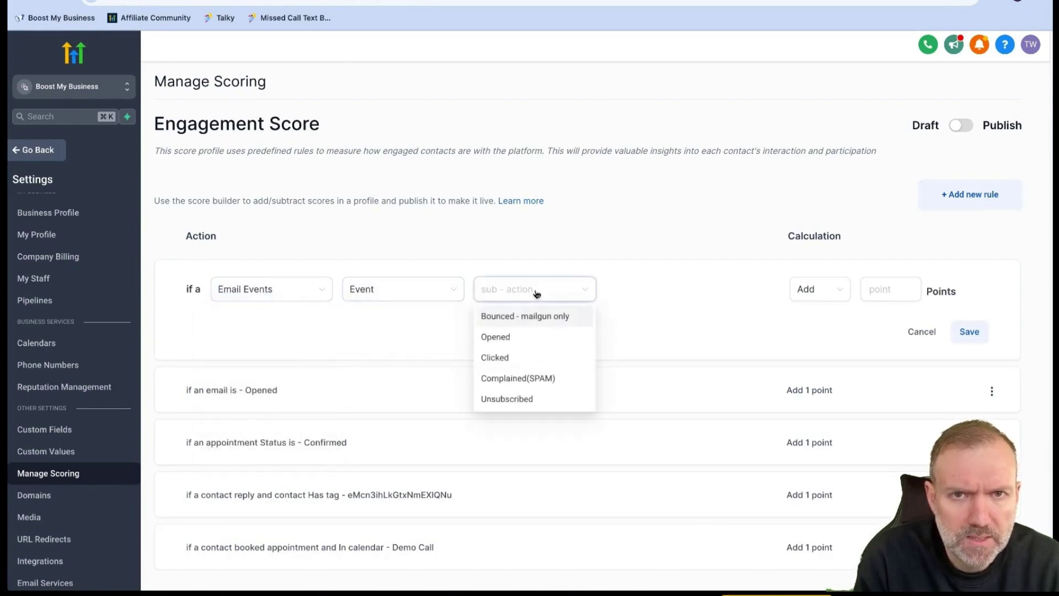
{"action": "left_click", "coordinate": [505, 357]}
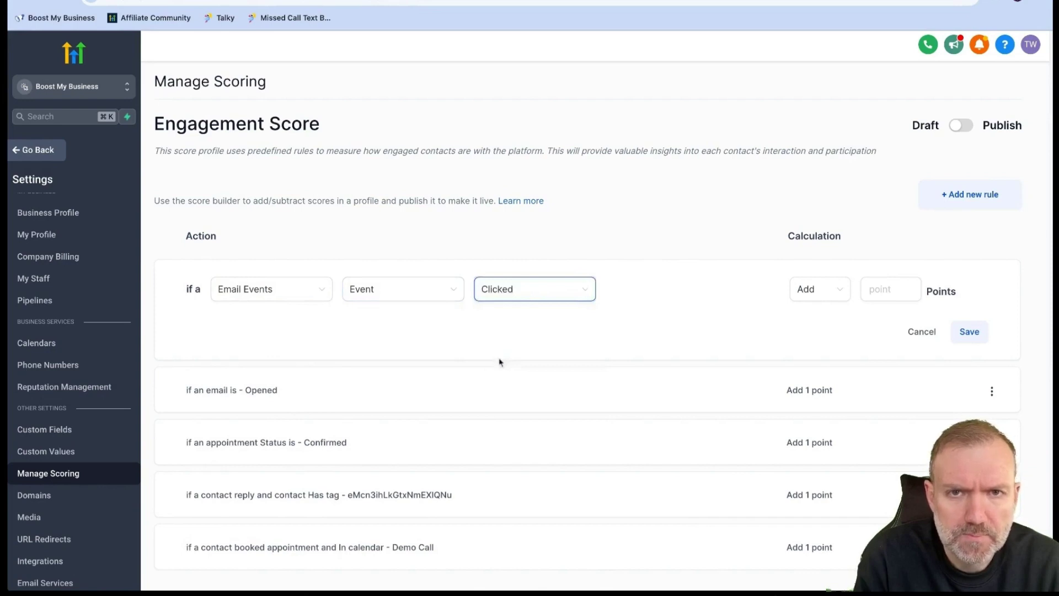
{"action": "left_click", "coordinate": [883, 290]}
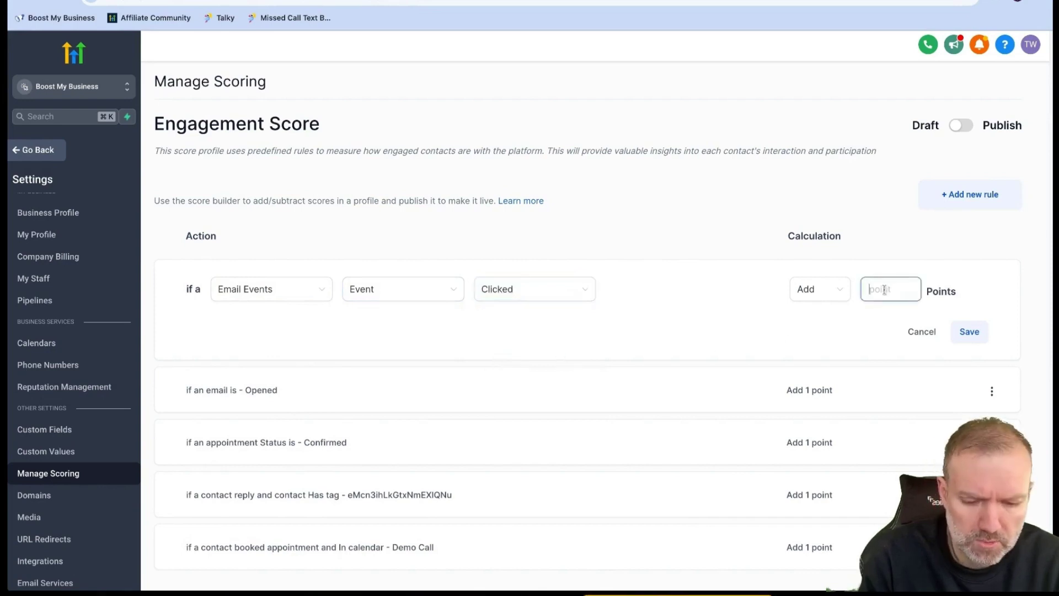
{"action": "type", "text": "5"}
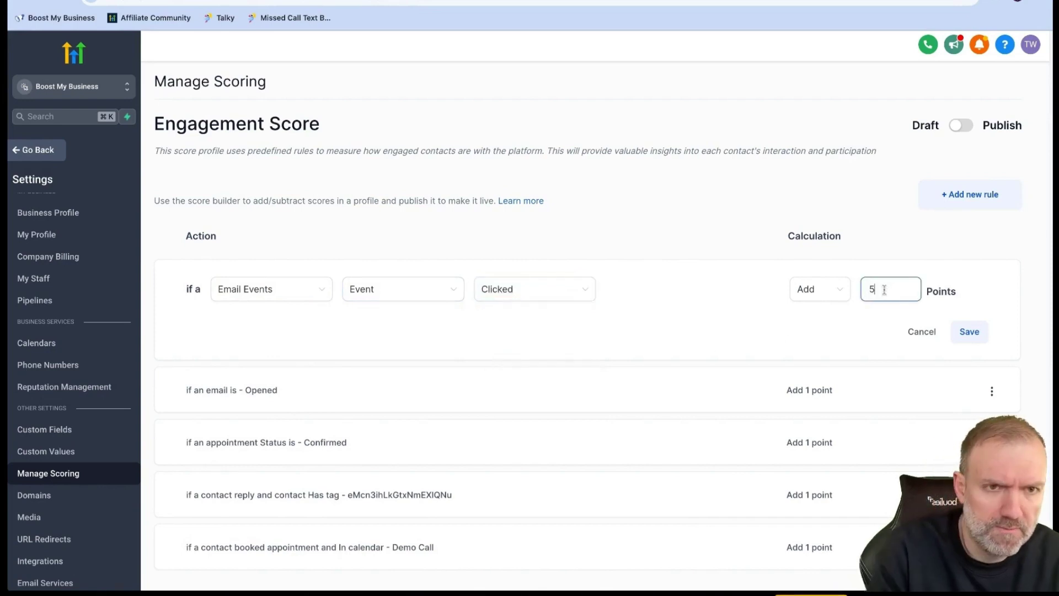
{"action": "left_click", "coordinate": [969, 331]}
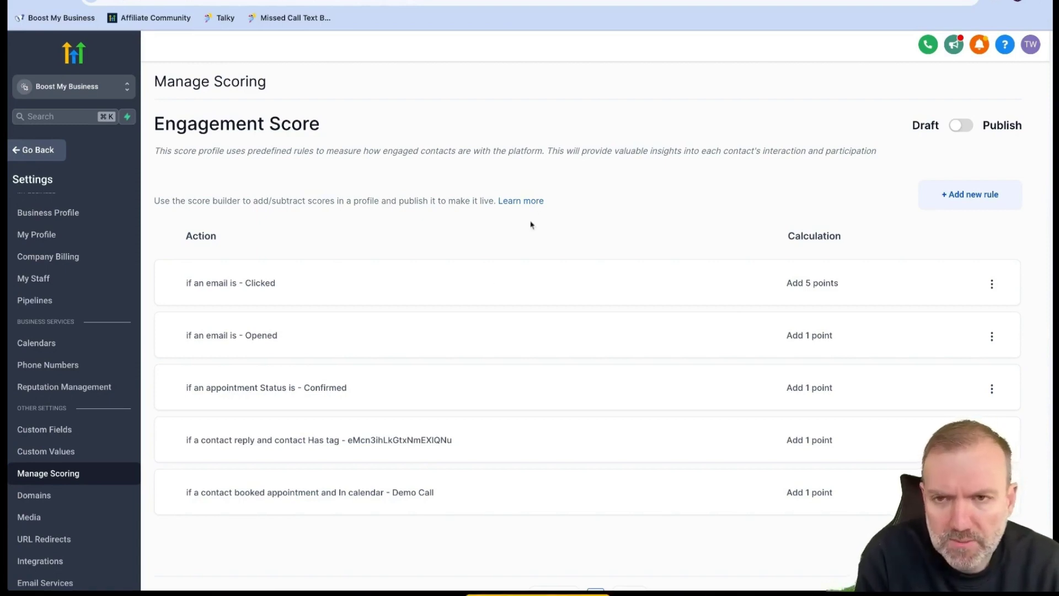
- Add and save a rule Form Submitted > Form is > Lead Magnet worth 10 points
{"action": "left_click", "coordinate": [958, 197]}
{"action": "left_click", "coordinate": [299, 289]}
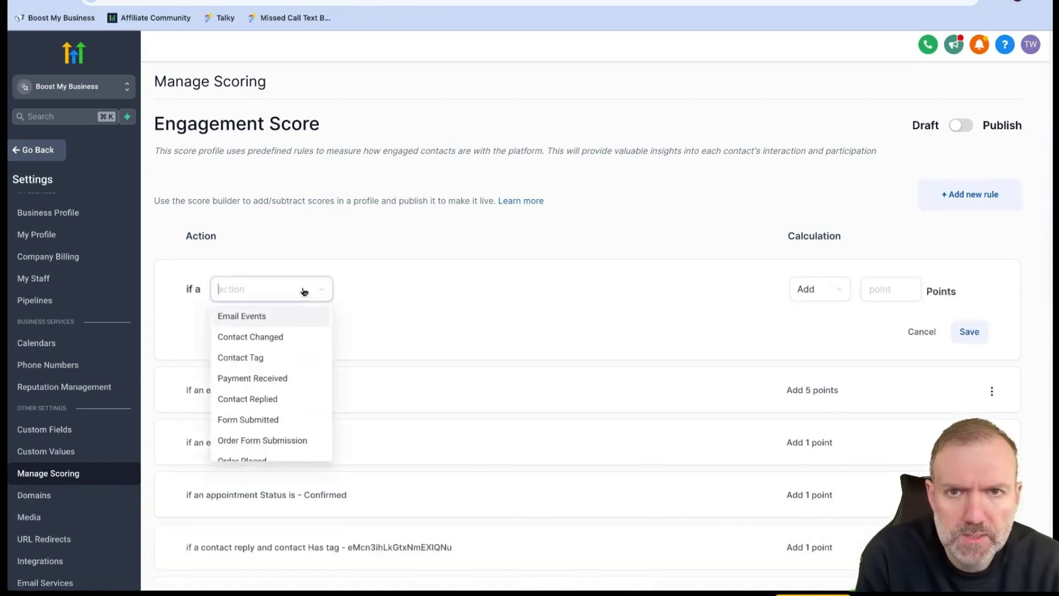
{"action": "left_click", "coordinate": [256, 421]}
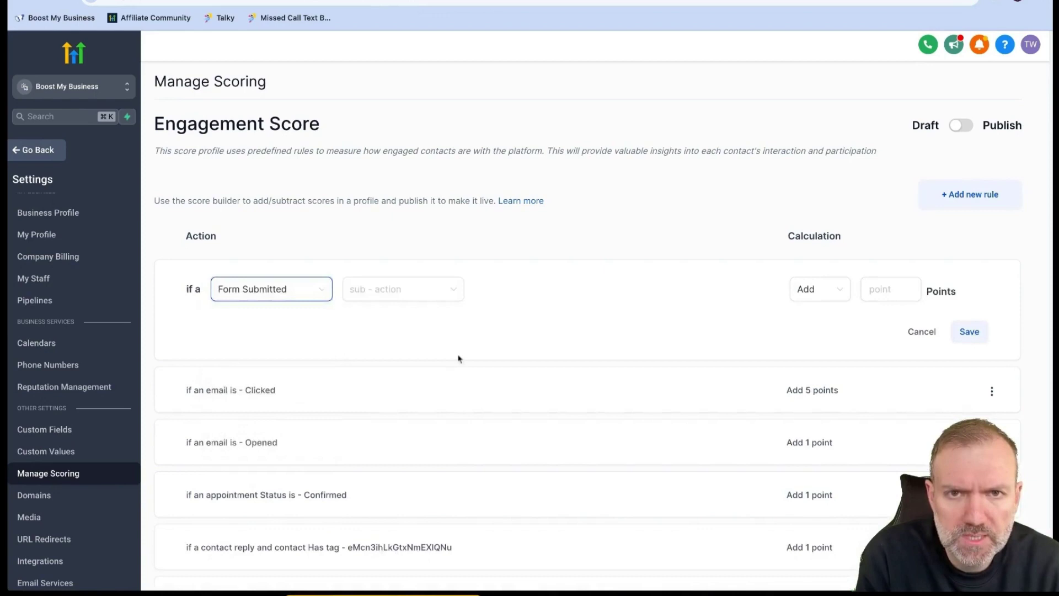
{"action": "left_click", "coordinate": [401, 288]}
{"action": "left_click", "coordinate": [369, 319]}
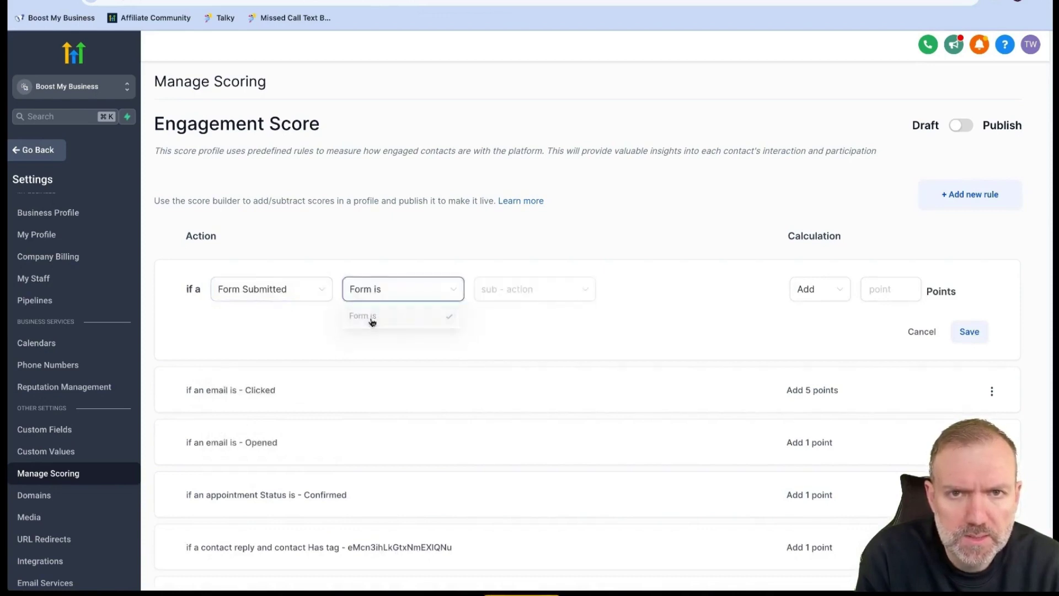
{"action": "left_click", "coordinate": [515, 291]}
{"action": "left_click", "coordinate": [510, 319]}
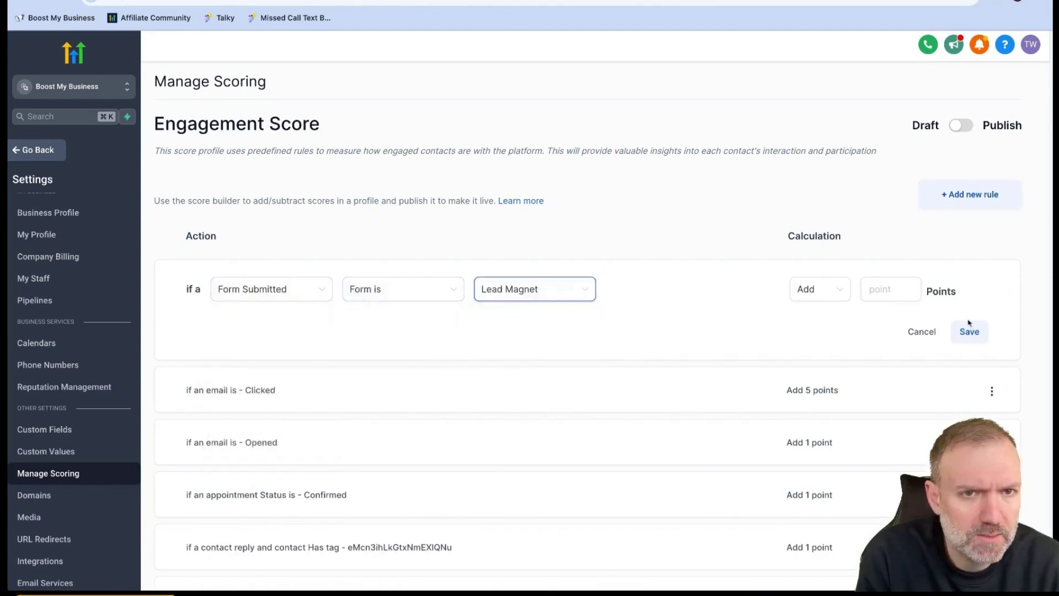
{"action": "left_click", "coordinate": [890, 289]}
{"action": "type", "text": "10"}
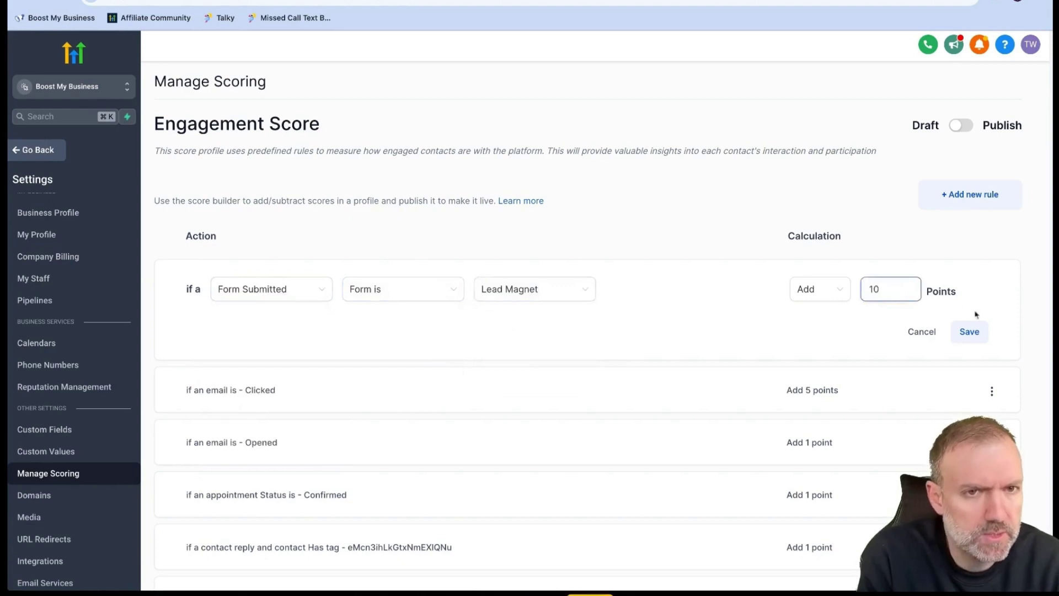
{"action": "left_click", "coordinate": [969, 331]}
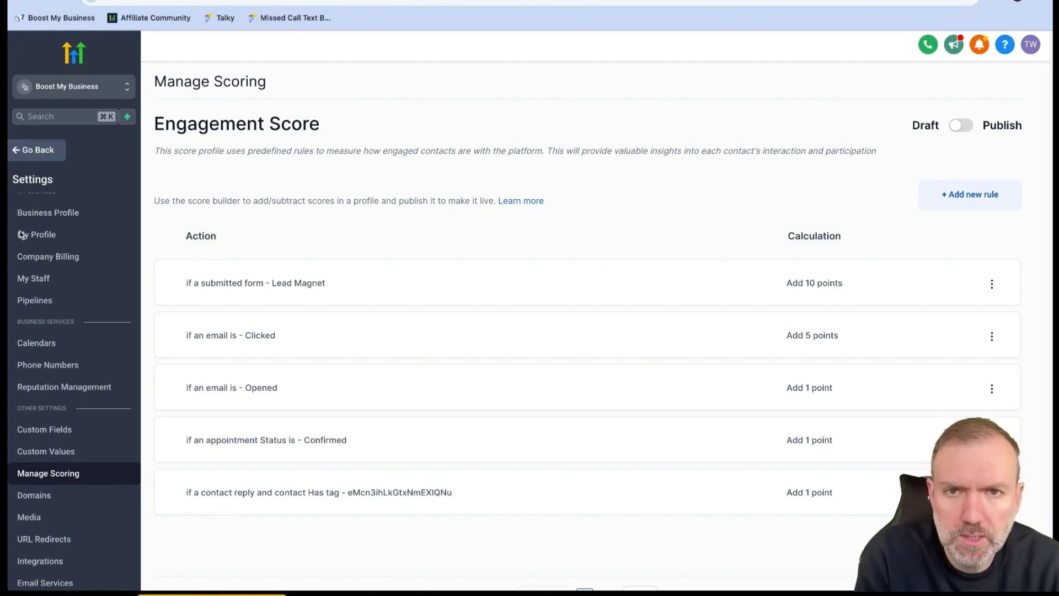
- Abandon a third new rule without choosing an action, then switch the profile from Draft to Publish
{"action": "left_click", "coordinate": [985, 197]}
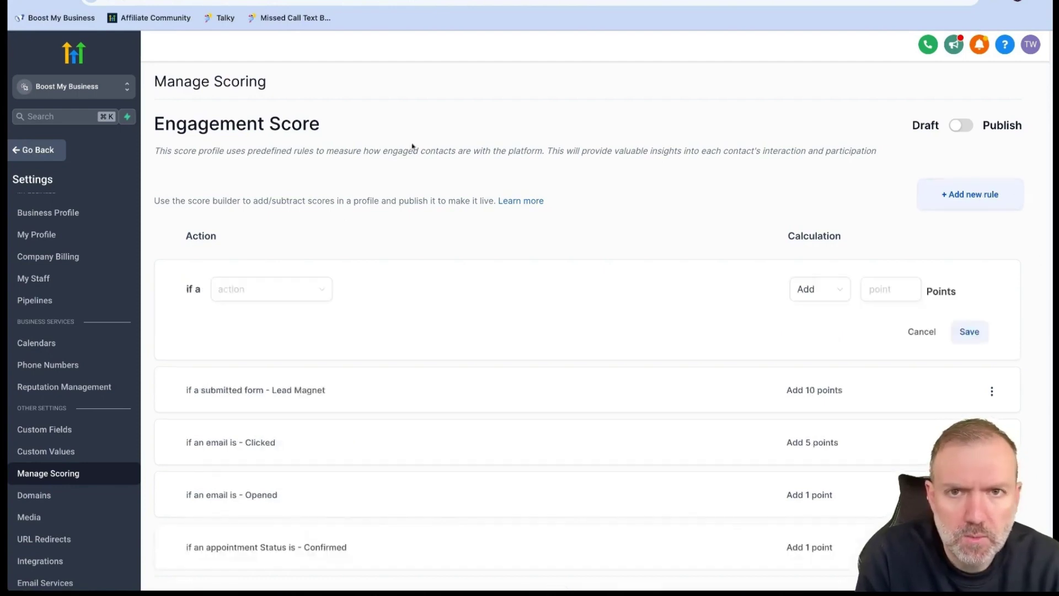
{"action": "left_click", "coordinate": [295, 288]}
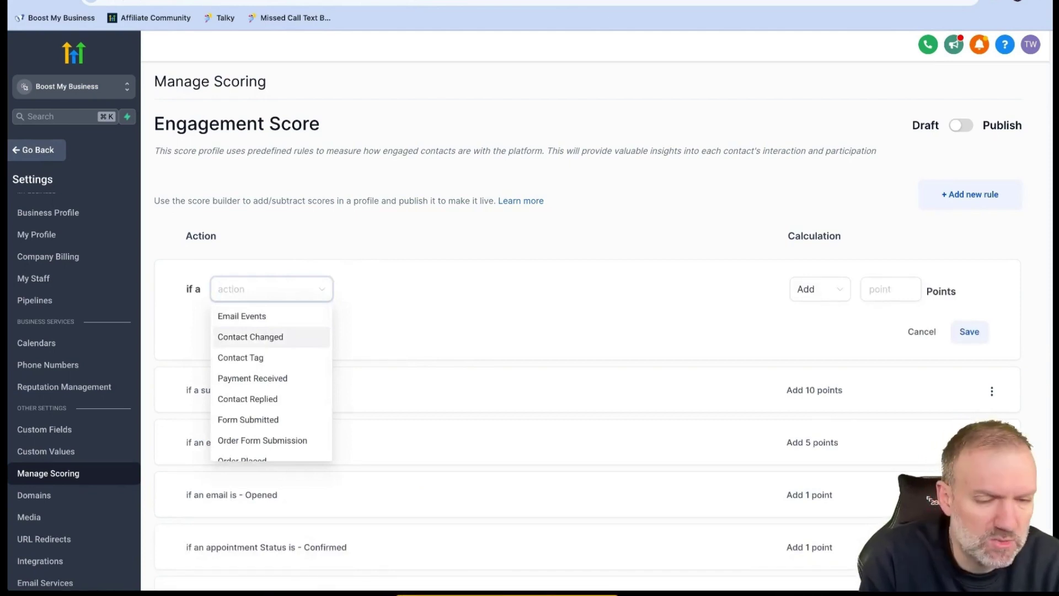
{"action": "scroll", "coordinate": [286, 345], "scroll_direction": "down", "scroll_amount": 2}
{"action": "scroll", "coordinate": [274, 342], "scroll_direction": "up", "scroll_amount": 2}
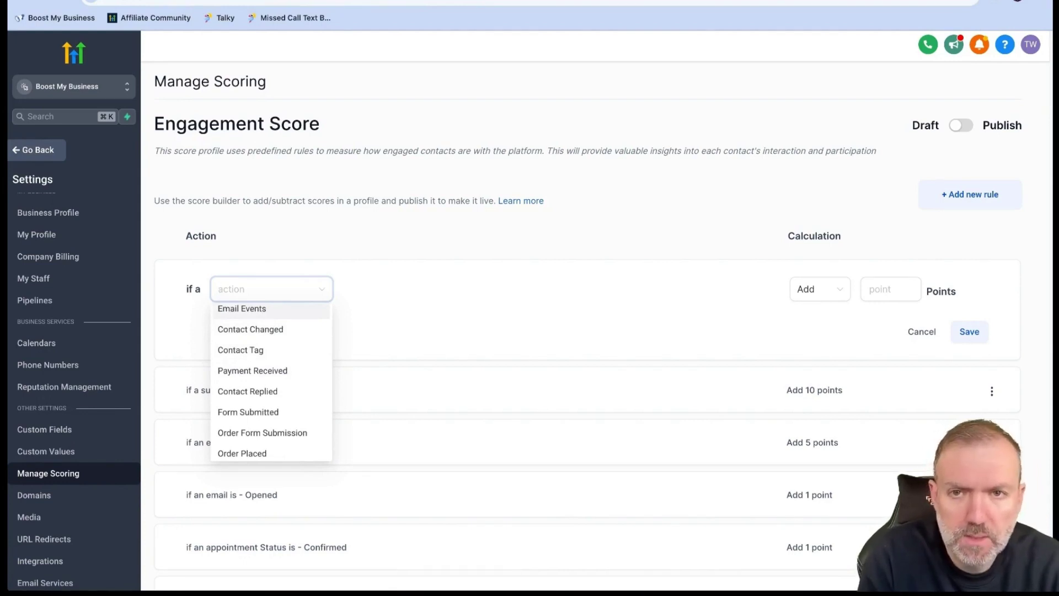
{"action": "left_click", "coordinate": [521, 270]}
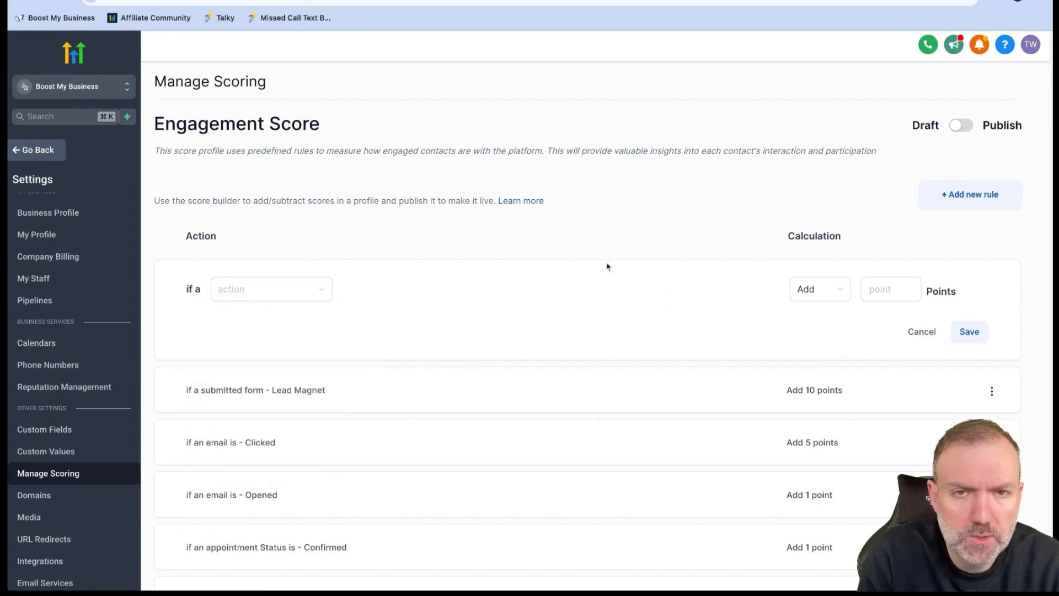
{"action": "left_click", "coordinate": [957, 128]}
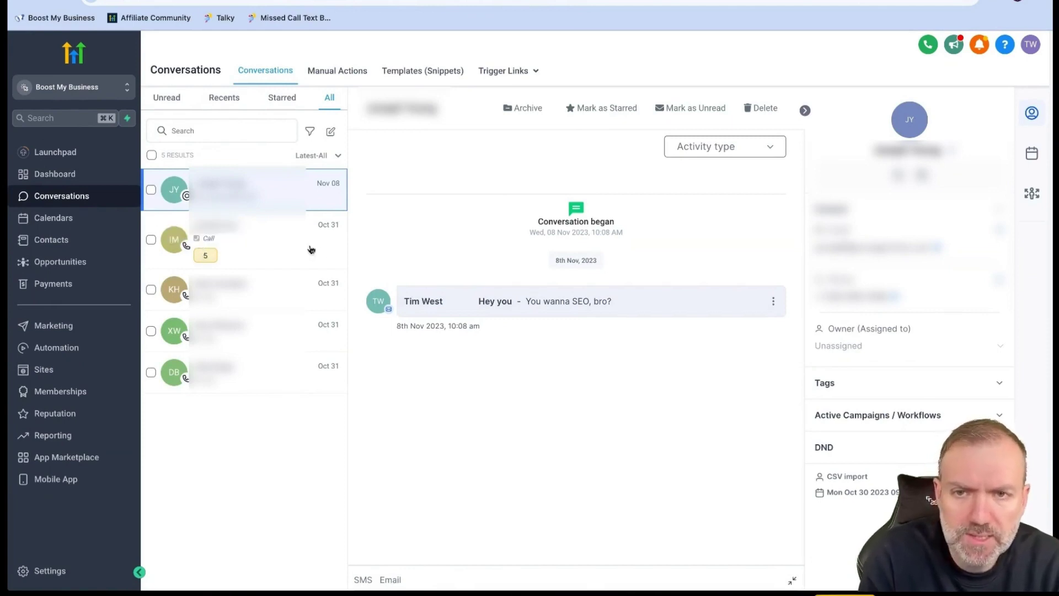
- Apply a quick filter showing conversations whose Engagement Score is Above 5
{"action": "left_click", "coordinate": [310, 131]}
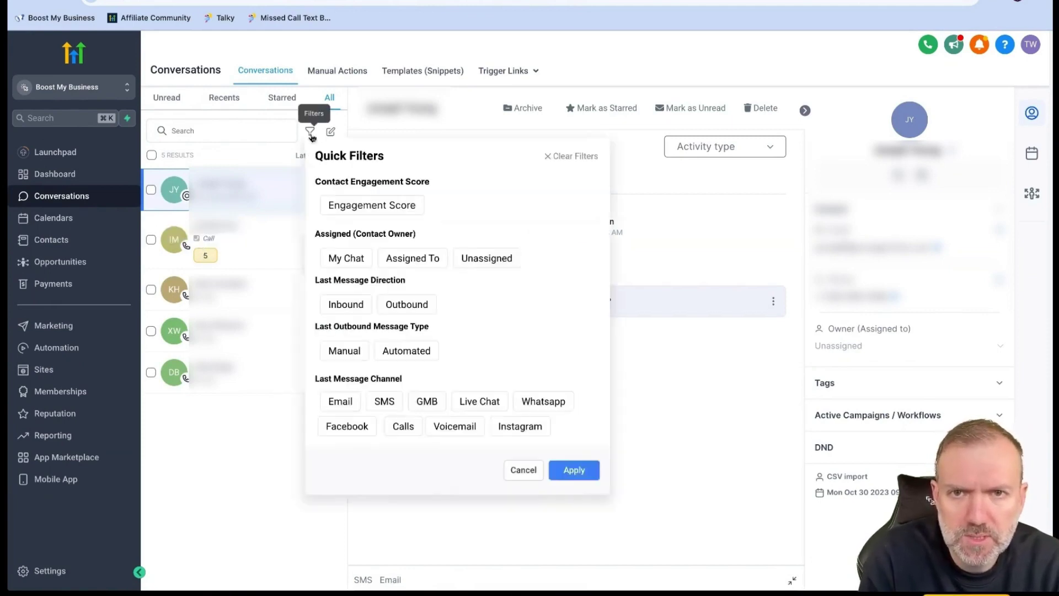
{"action": "left_click", "coordinate": [372, 205]}
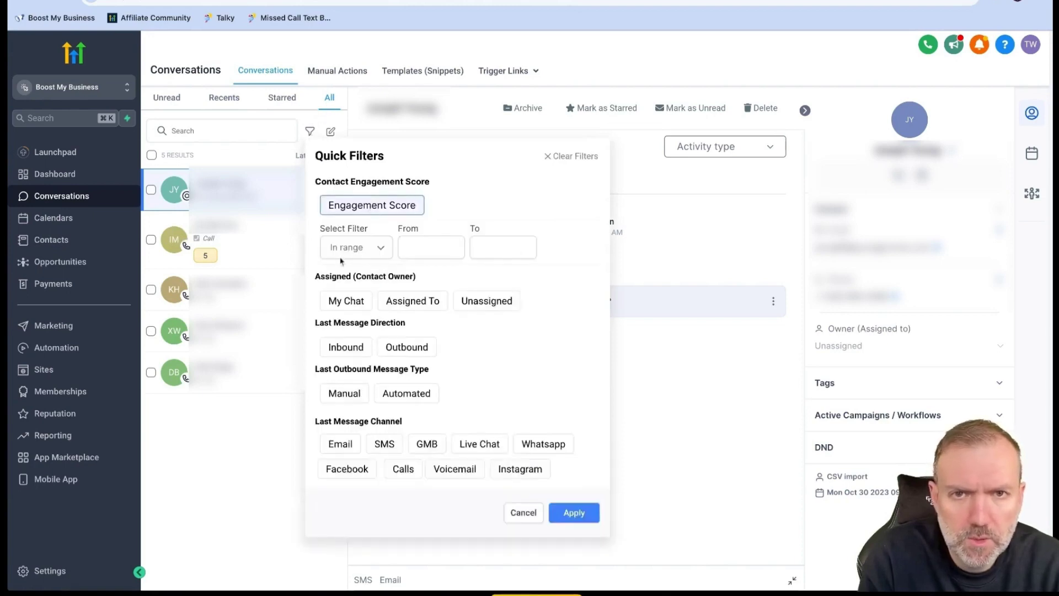
{"action": "left_click", "coordinate": [353, 248]}
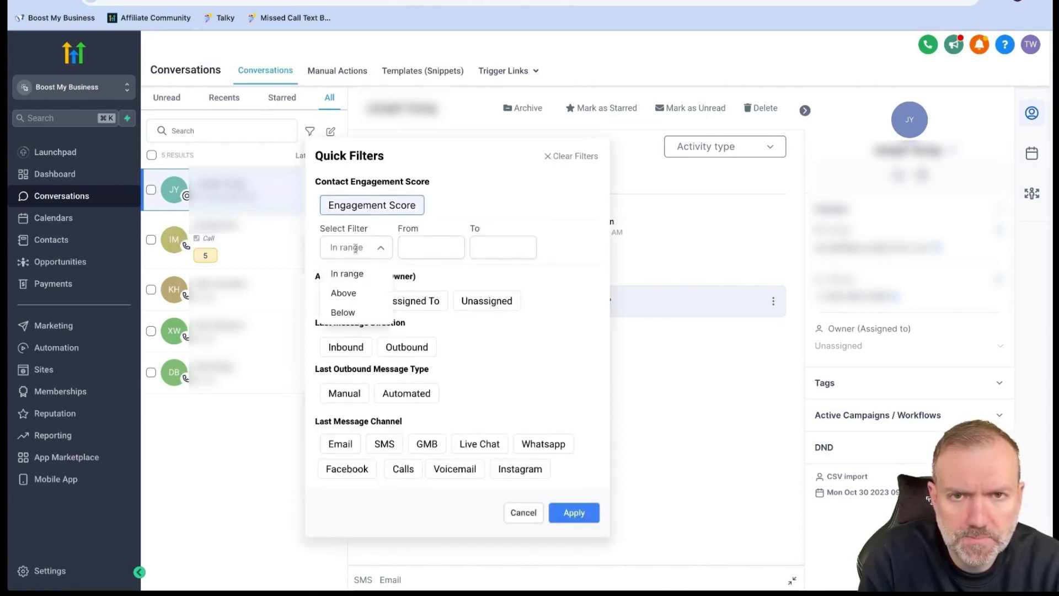
{"action": "left_click", "coordinate": [344, 292]}
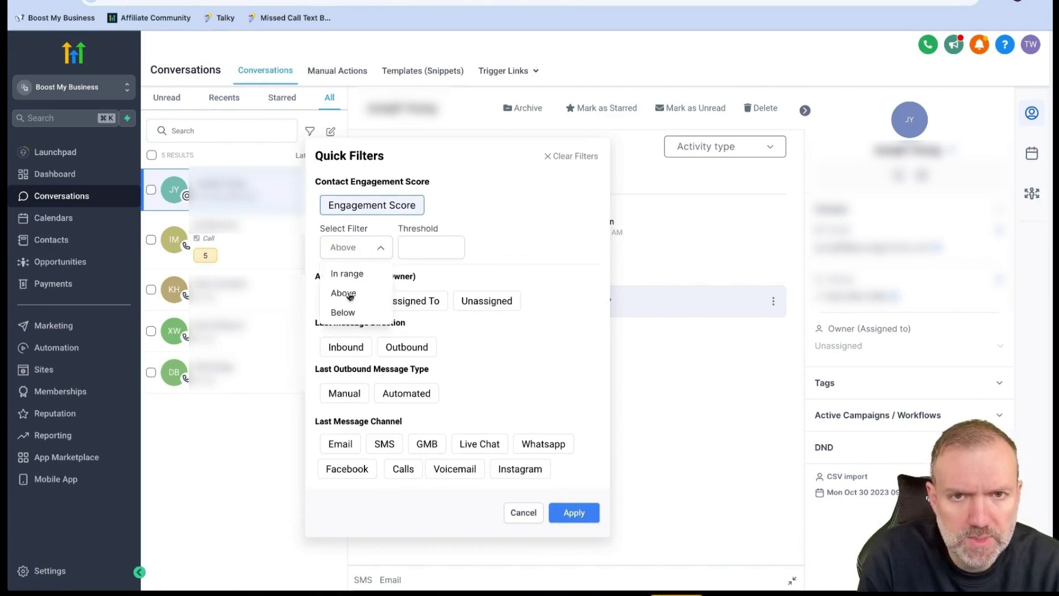
{"action": "left_click", "coordinate": [424, 246]}
{"action": "type", "text": "5"}
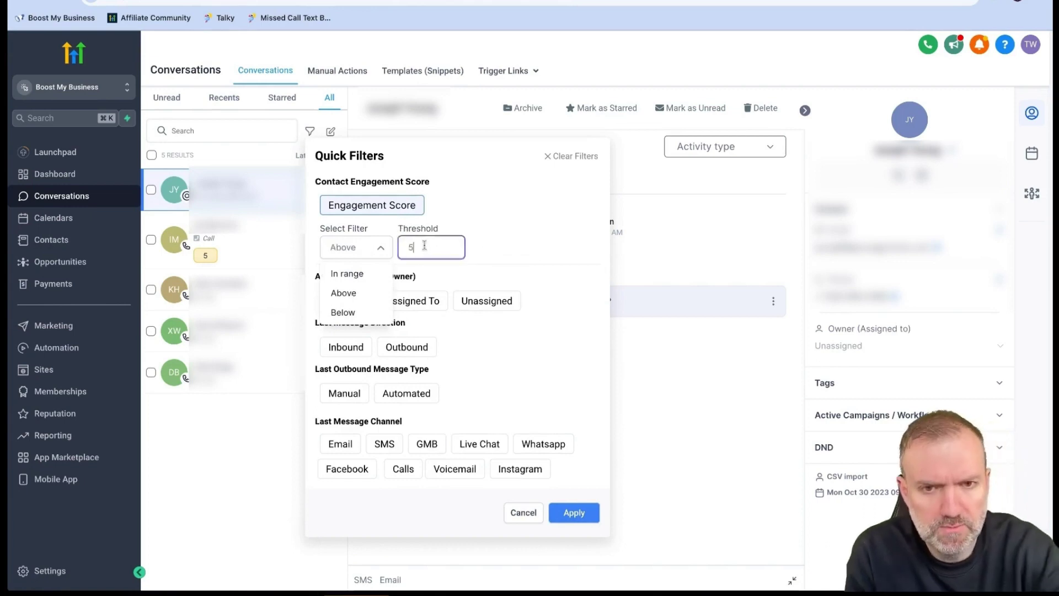
{"action": "left_click", "coordinate": [574, 513]}
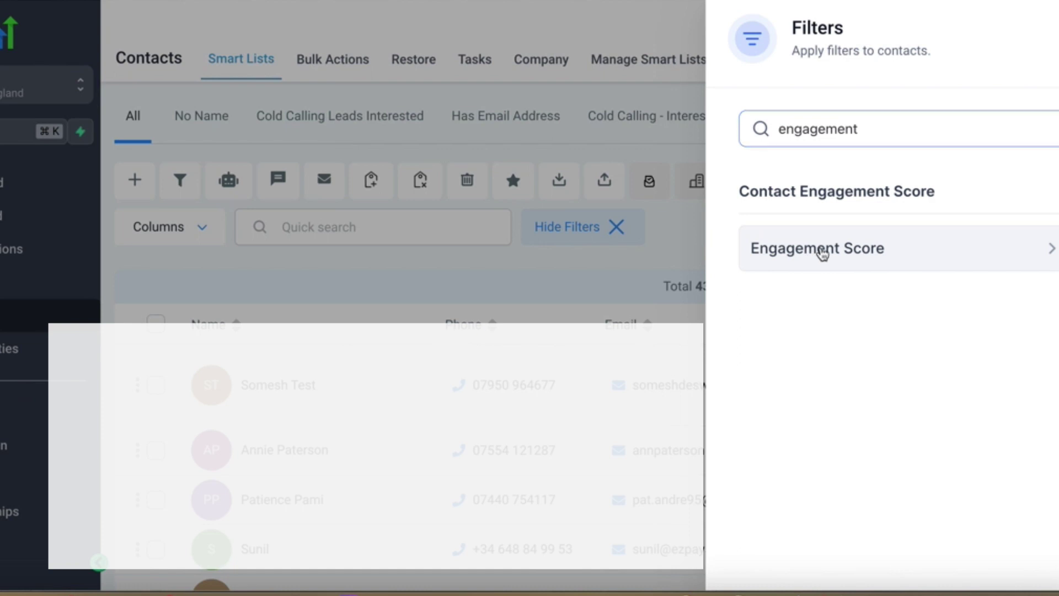
- Open the Engagement Score conditions, try Less than, then settle on Is empty
{"action": "left_click", "coordinate": [813, 254]}
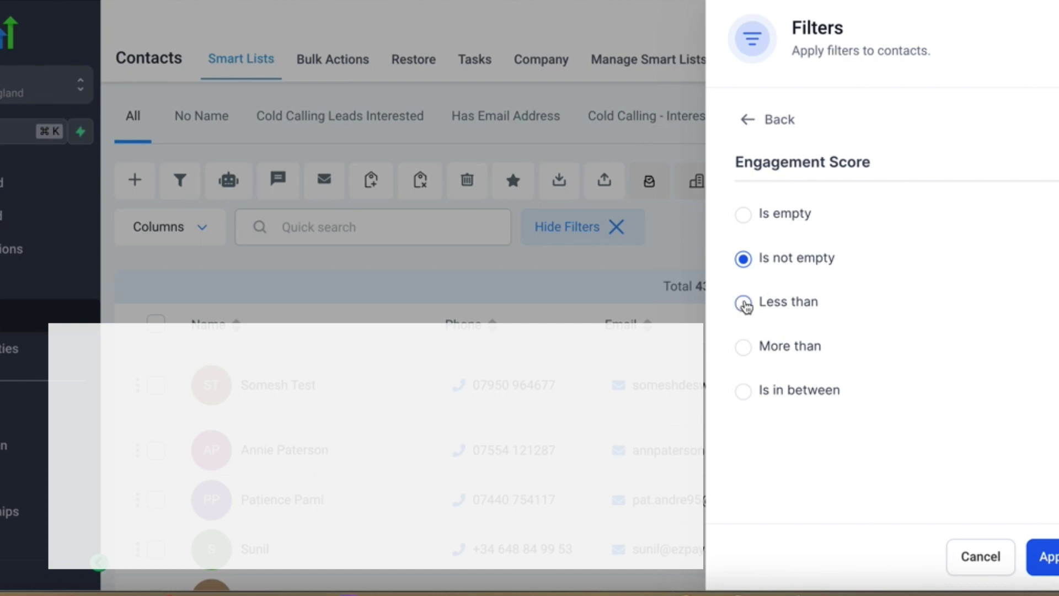
{"action": "left_click", "coordinate": [744, 304]}
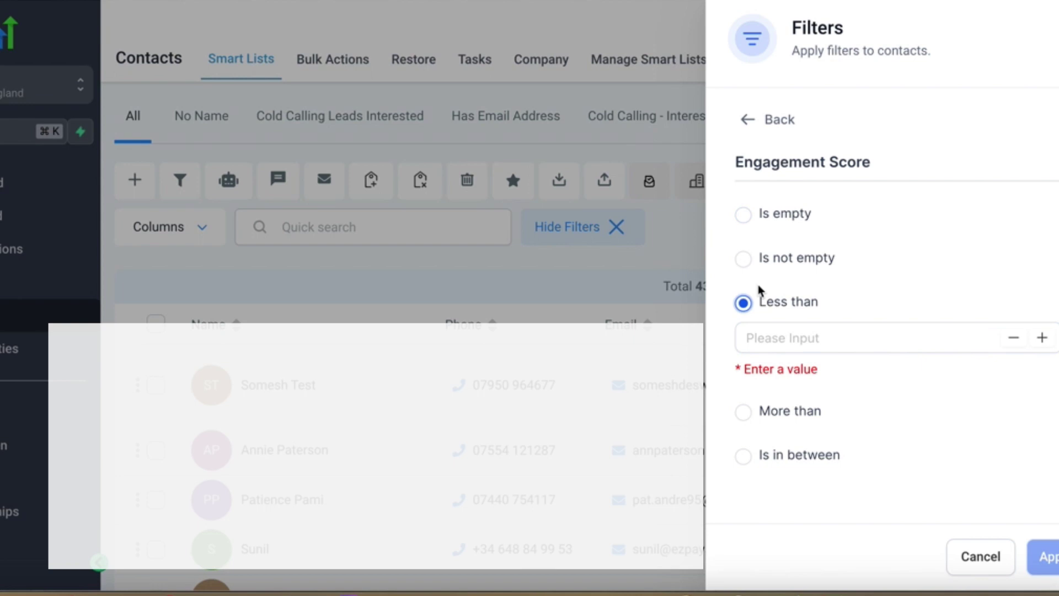
{"action": "left_click", "coordinate": [745, 214]}
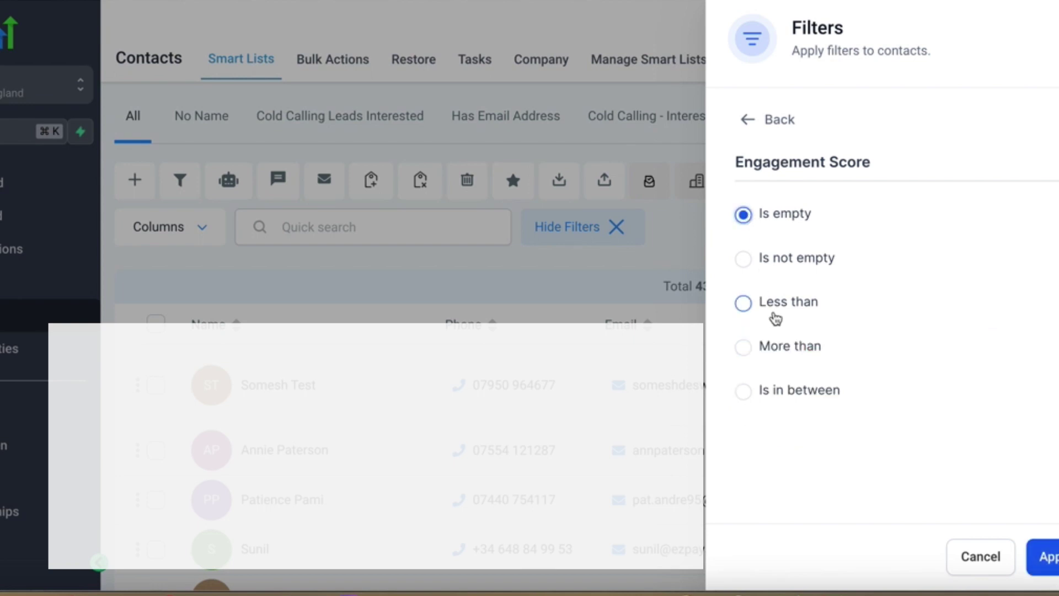
- Apply Is empty, then add an OR Engagement Score condition of Less than 1
{"action": "left_click", "coordinate": [1044, 556]}
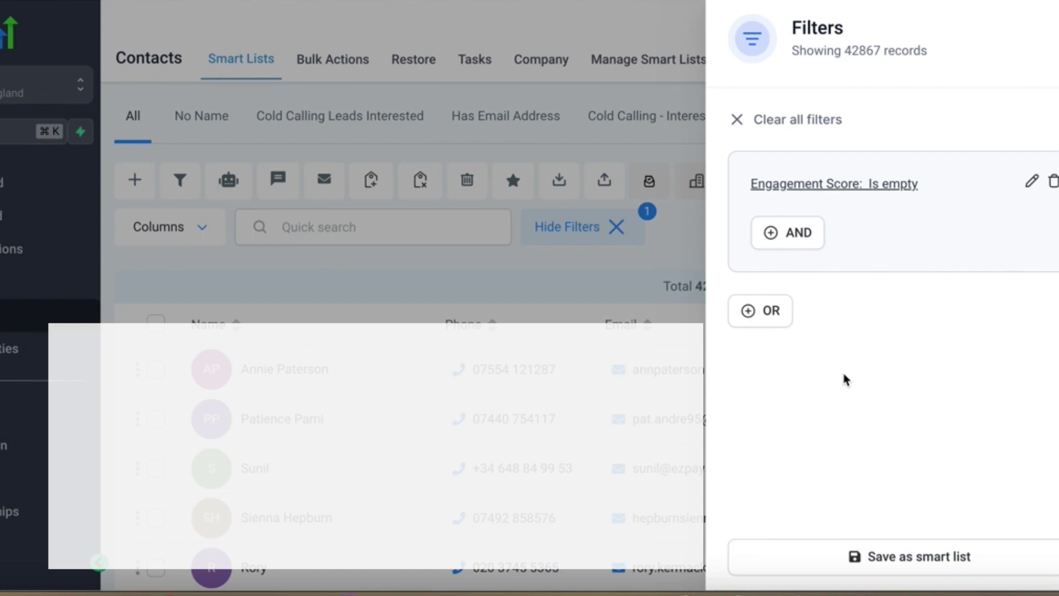
{"action": "left_click", "coordinate": [772, 312]}
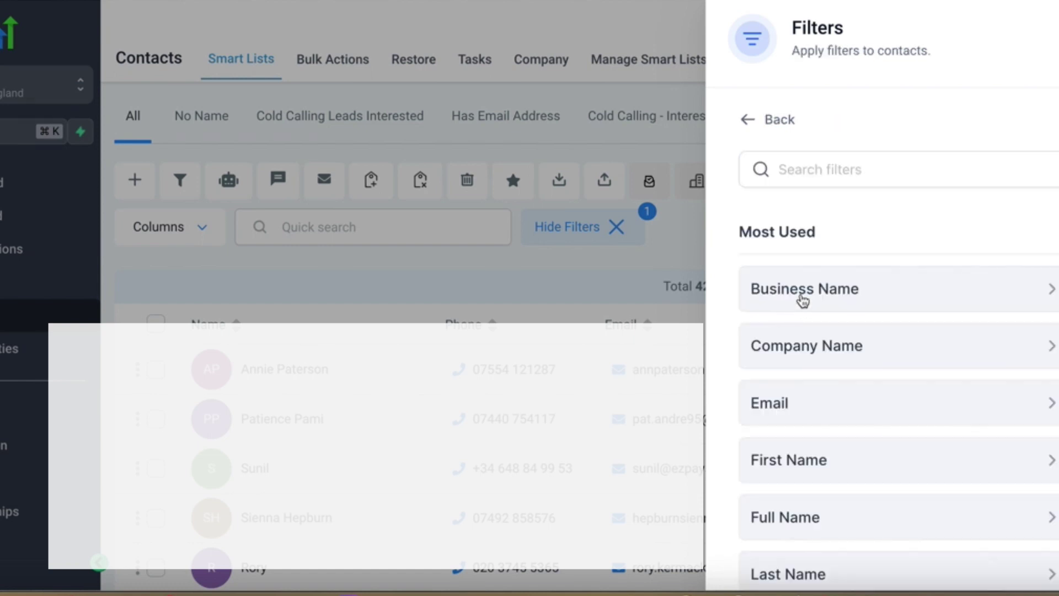
{"action": "left_click", "coordinate": [808, 181]}
{"action": "type", "text": "enga"}
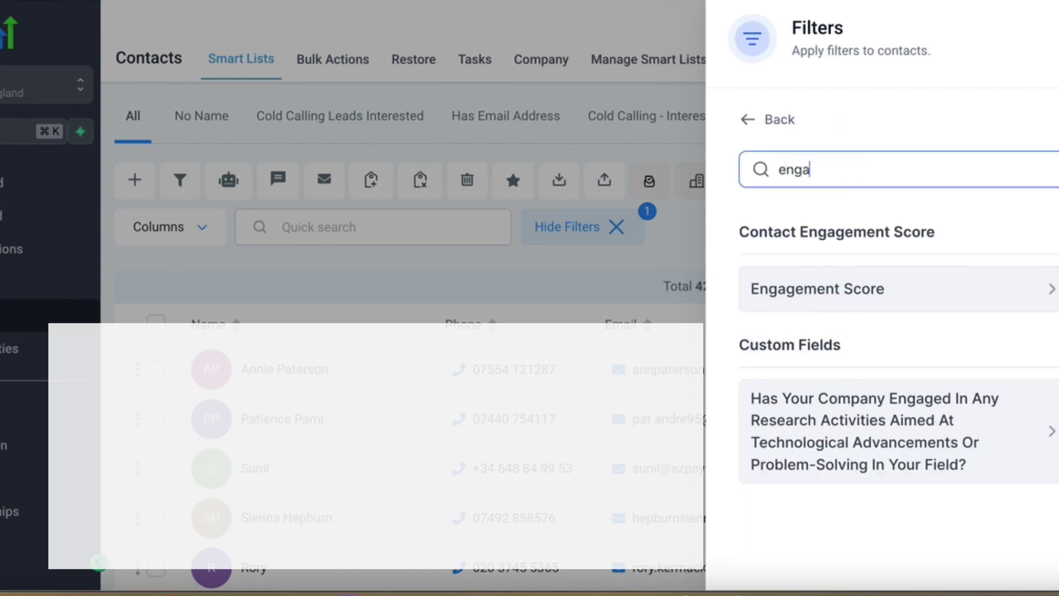
{"action": "left_click", "coordinate": [864, 302]}
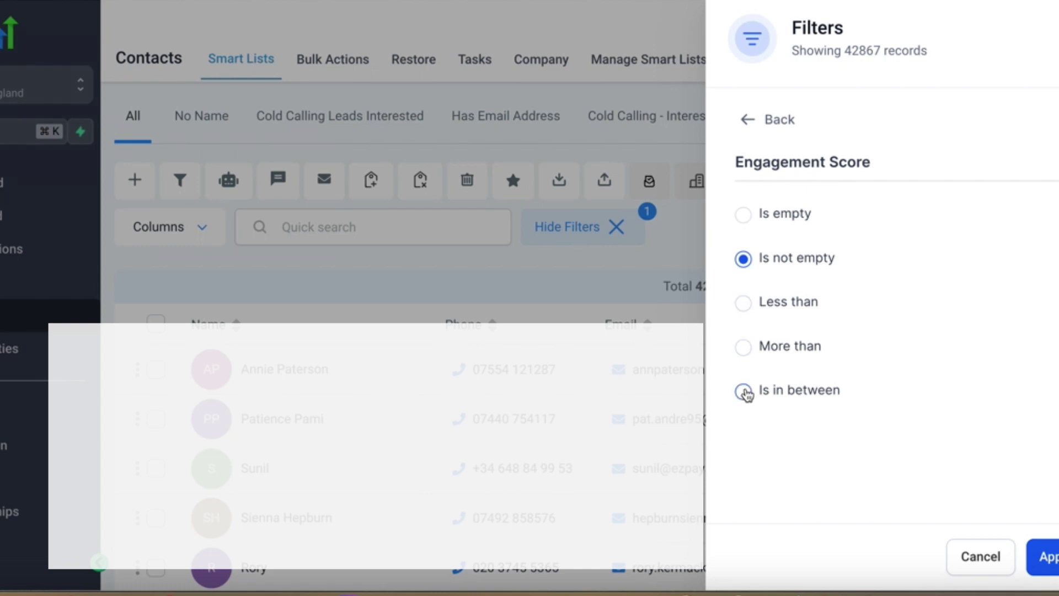
{"action": "left_click", "coordinate": [748, 310]}
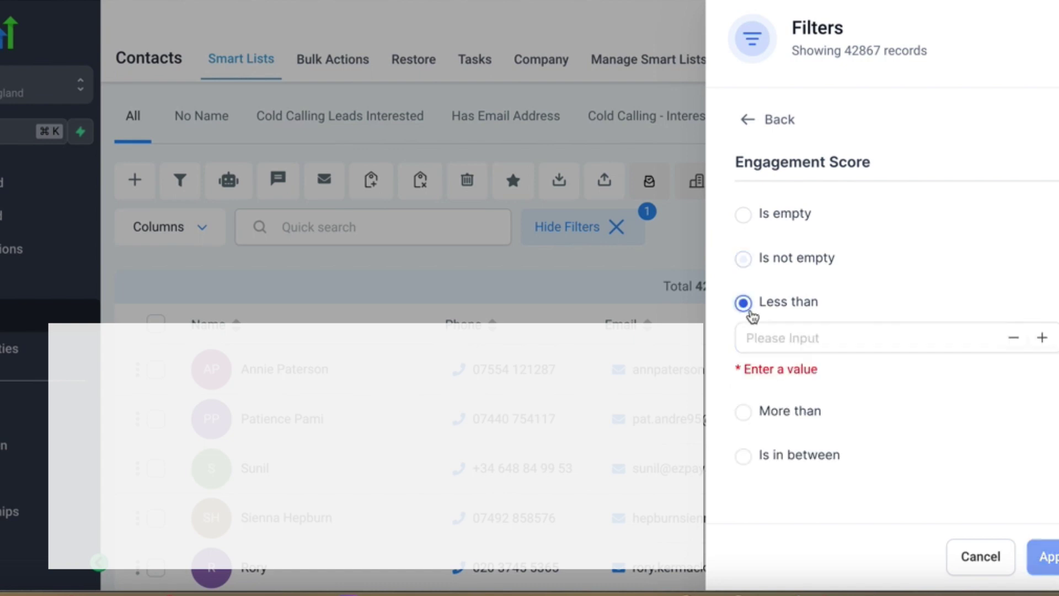
{"action": "left_click", "coordinate": [781, 338]}
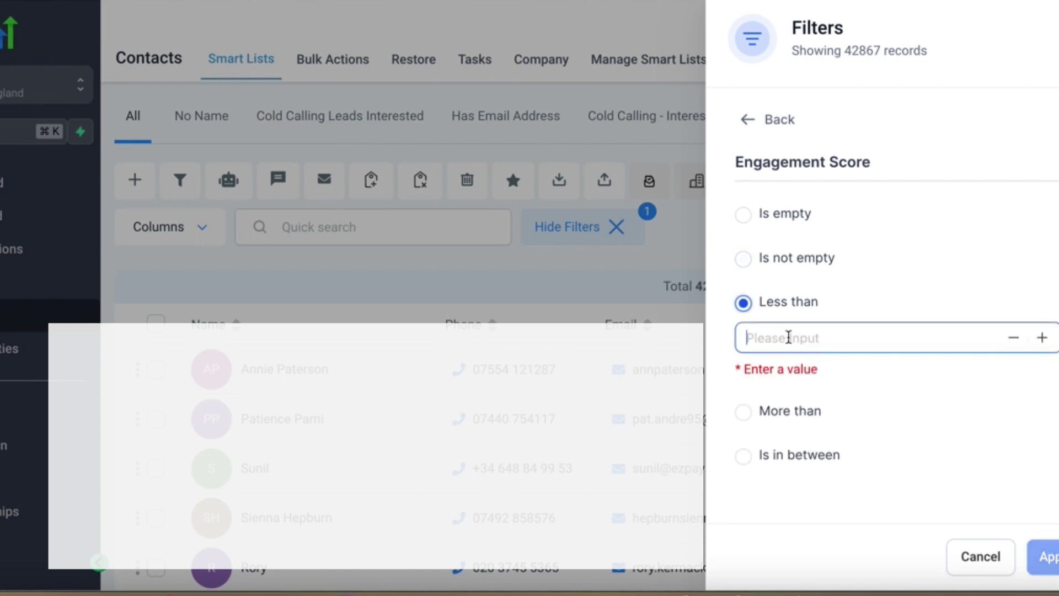
{"action": "type", "text": "1"}
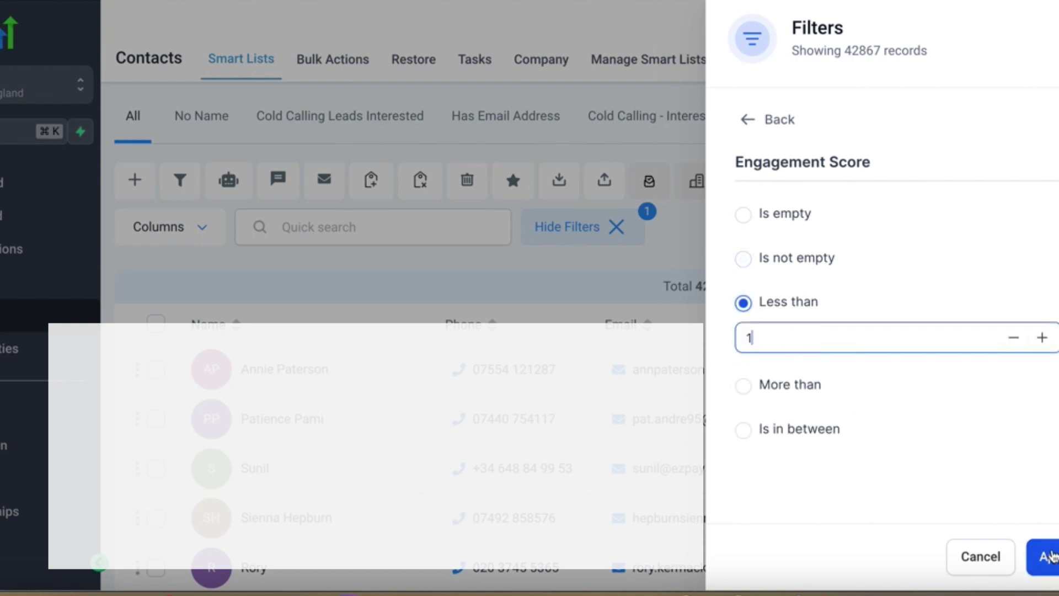
{"action": "left_click", "coordinate": [1051, 556]}
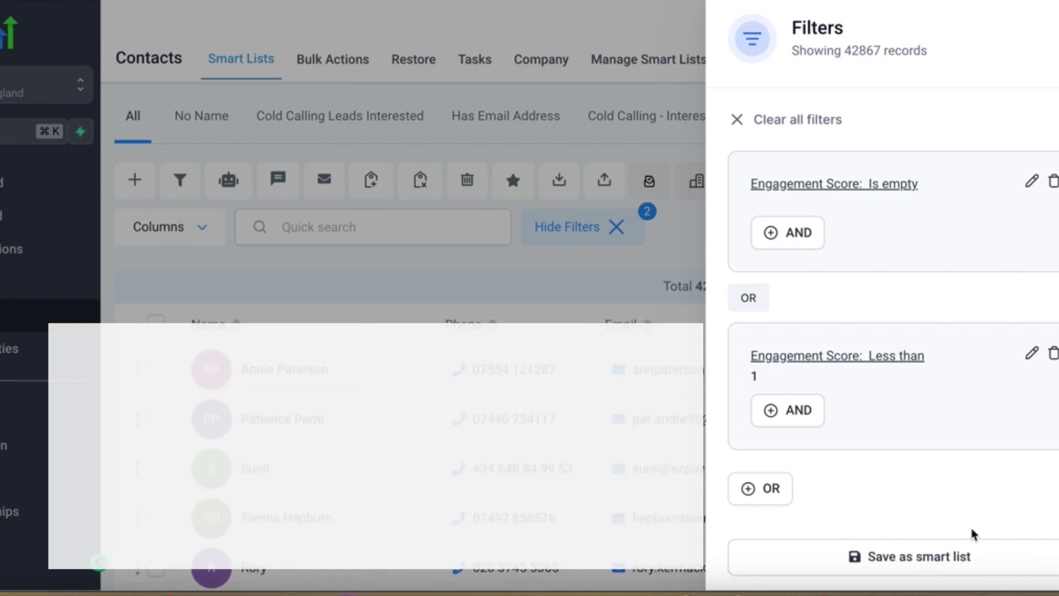
- Save the two-condition Engagement Score filter as a smart list called 'No Engagement'
{"action": "left_click", "coordinate": [895, 556]}
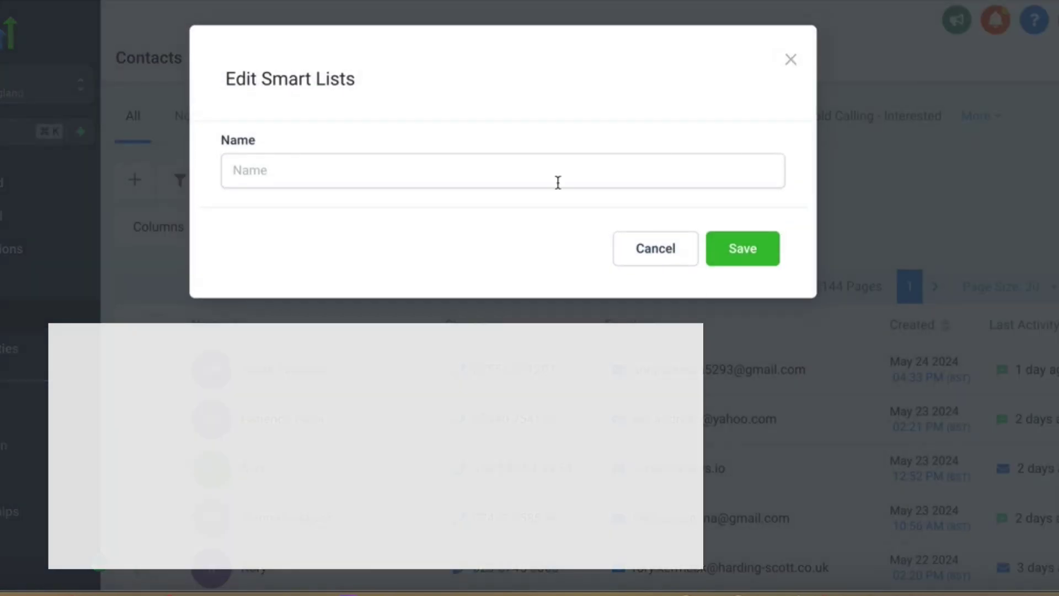
{"action": "left_click", "coordinate": [436, 172]}
{"action": "type", "text": "No"}
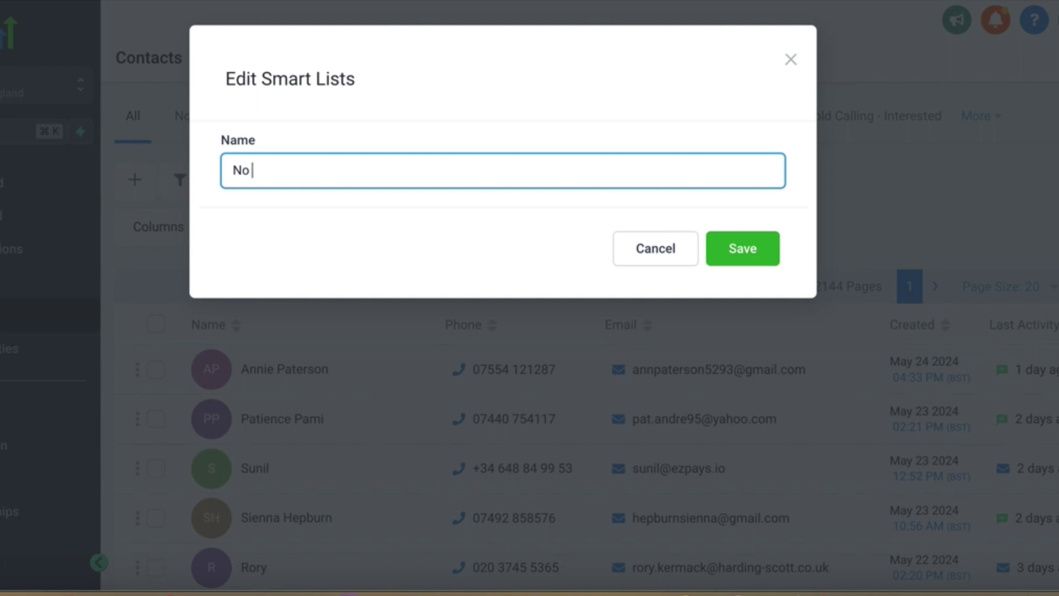
{"action": "type", "text": " Engagement"}
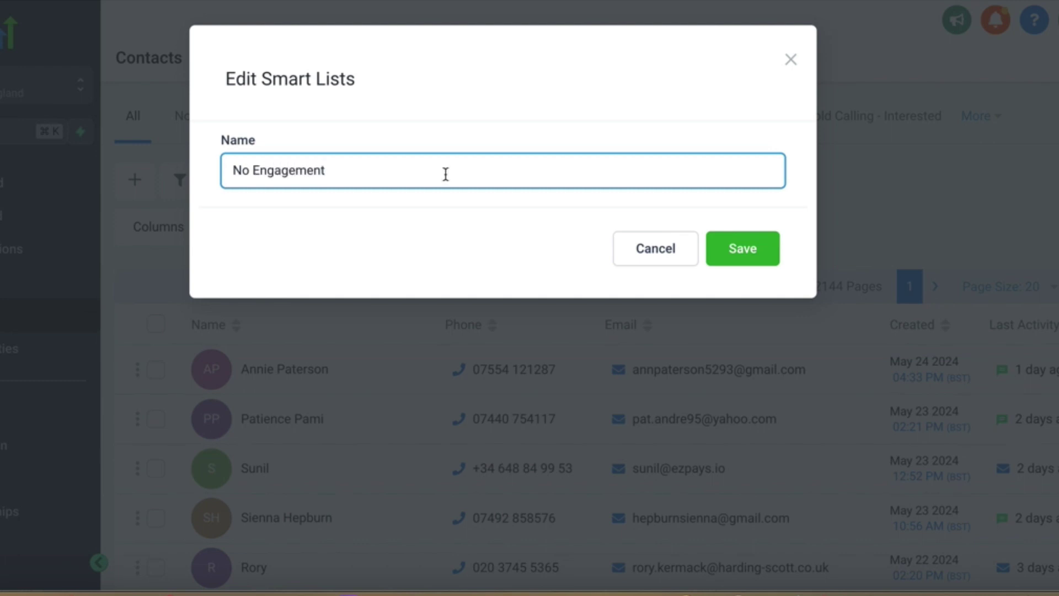
{"action": "left_click", "coordinate": [750, 249]}
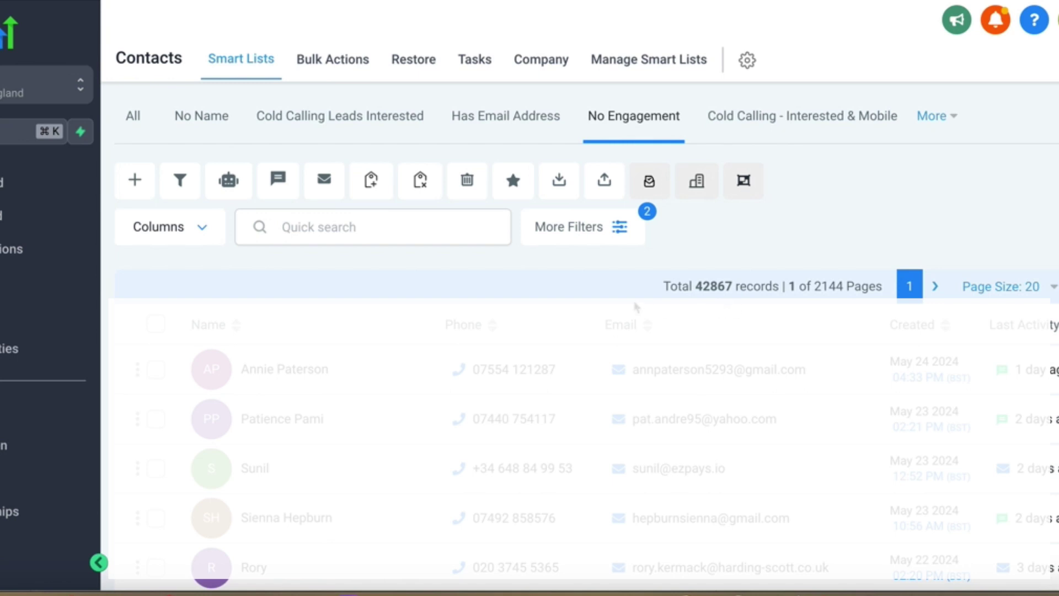
- Select all 42867 contacts in the No Engagement list across every page
{"action": "left_click", "coordinate": [229, 182]}
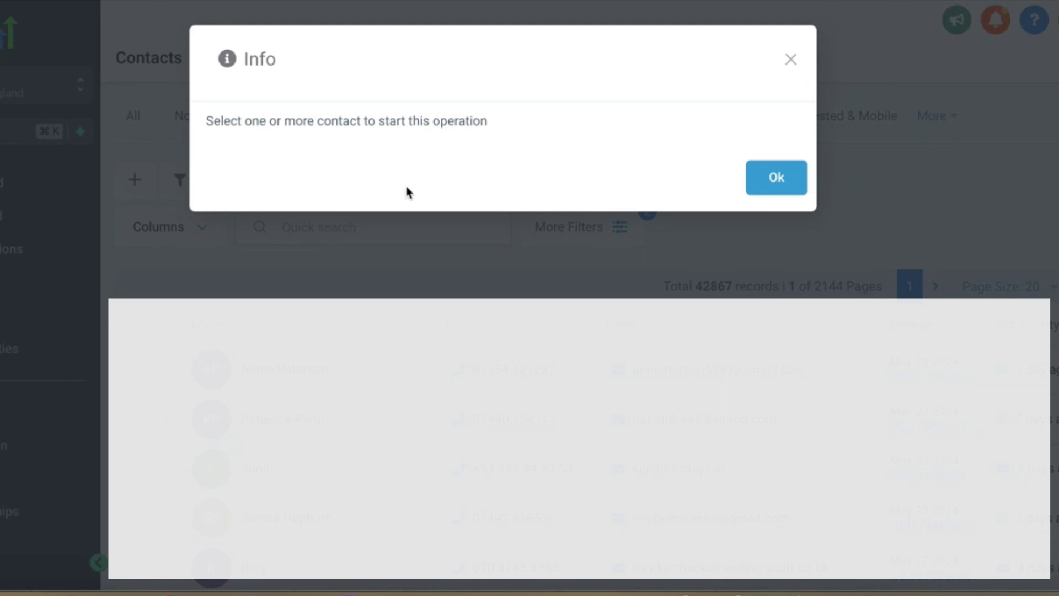
{"action": "left_click", "coordinate": [324, 291]}
{"action": "left_click", "coordinate": [156, 324]}
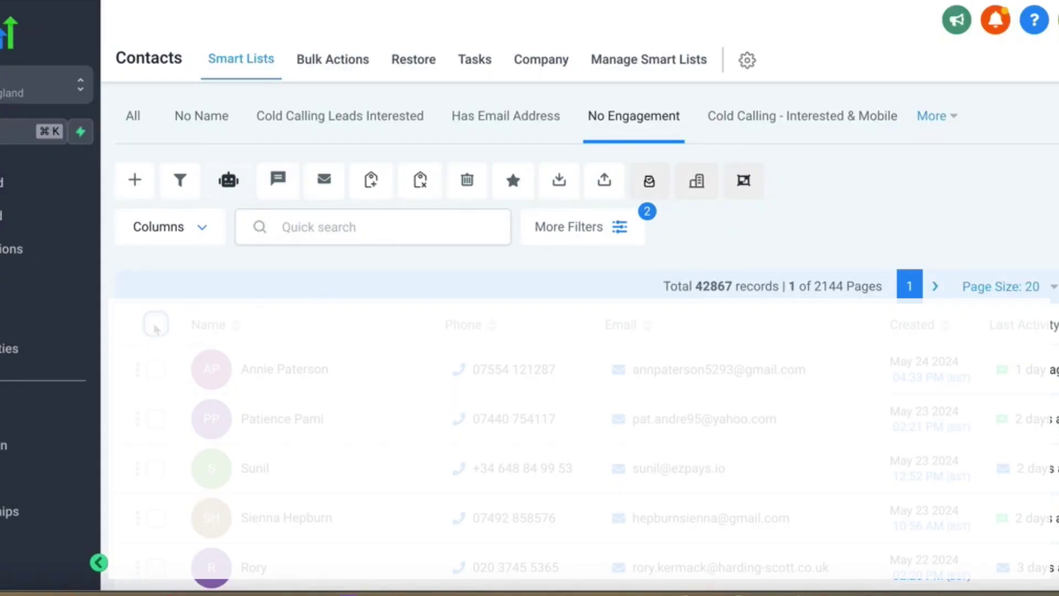
{"action": "left_click", "coordinate": [343, 286]}
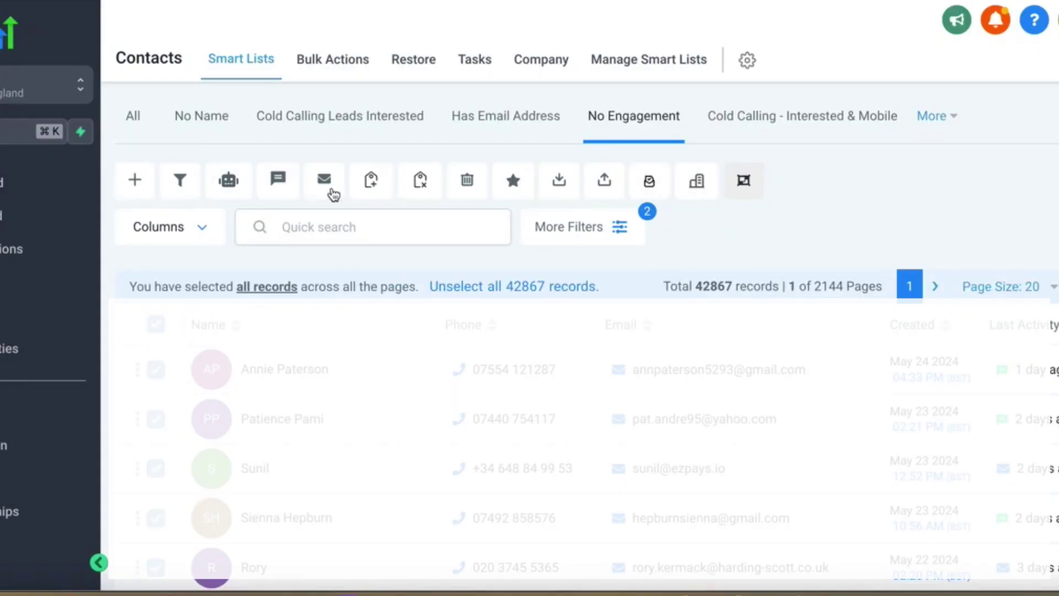
- Add the selected contacts to the '1. No Engagement' workflow with a short action description
{"action": "left_click", "coordinate": [229, 181]}
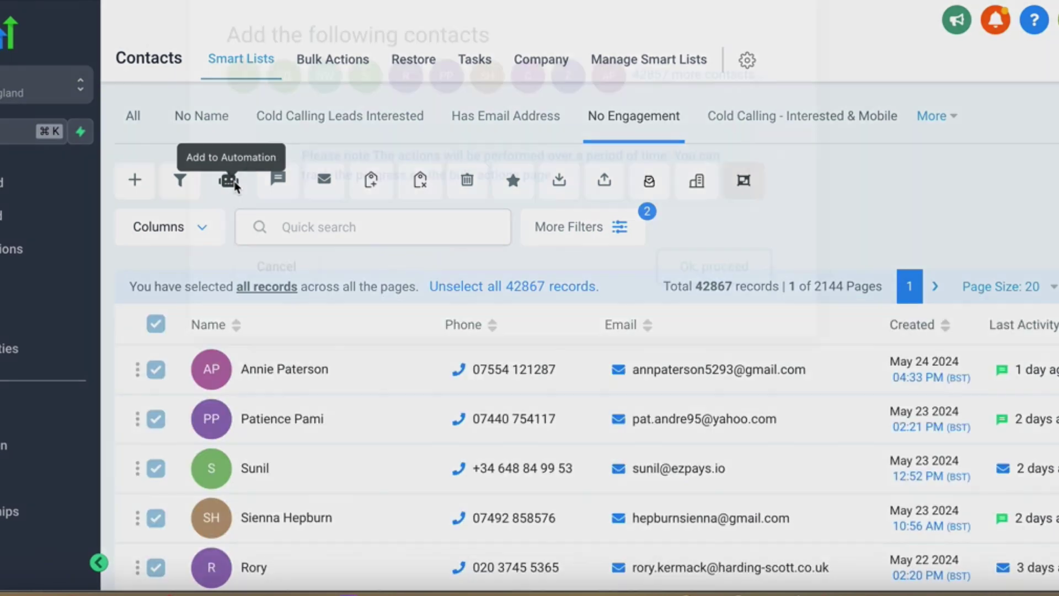
{"action": "left_click", "coordinate": [679, 358]}
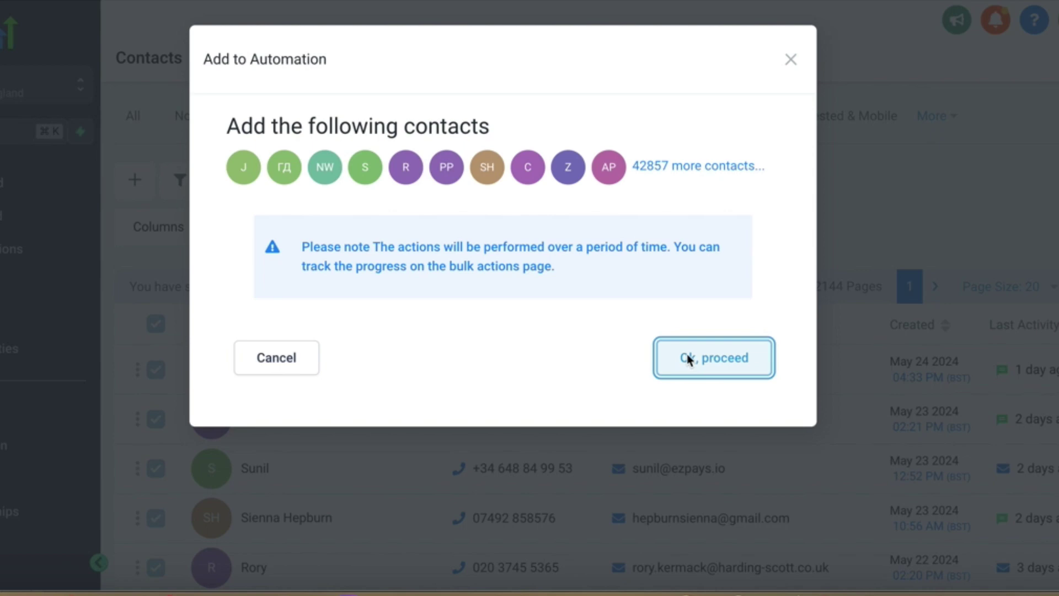
{"action": "left_click", "coordinate": [452, 257]}
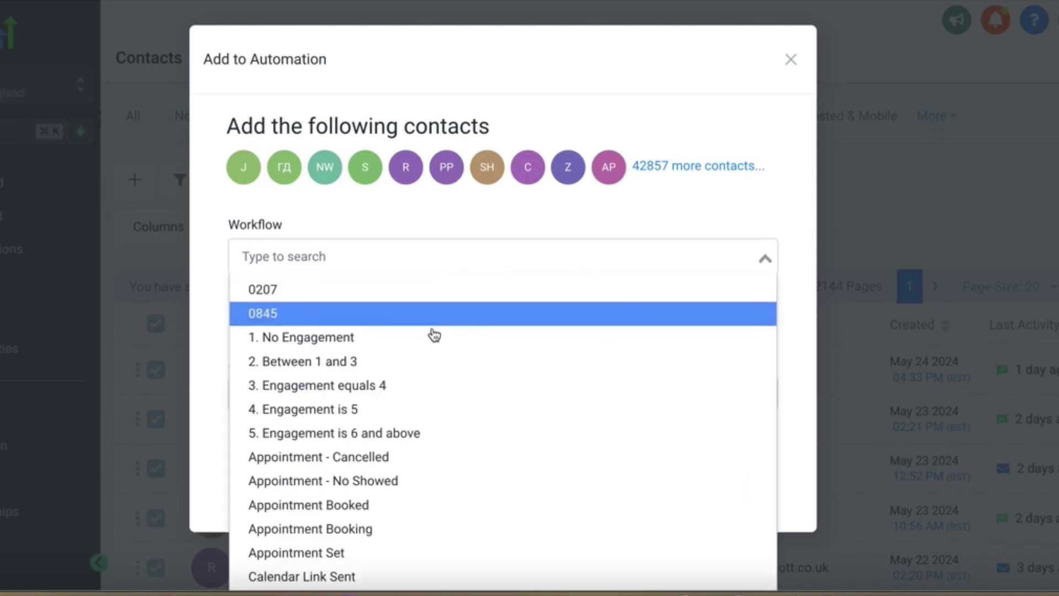
{"action": "left_click", "coordinate": [372, 338]}
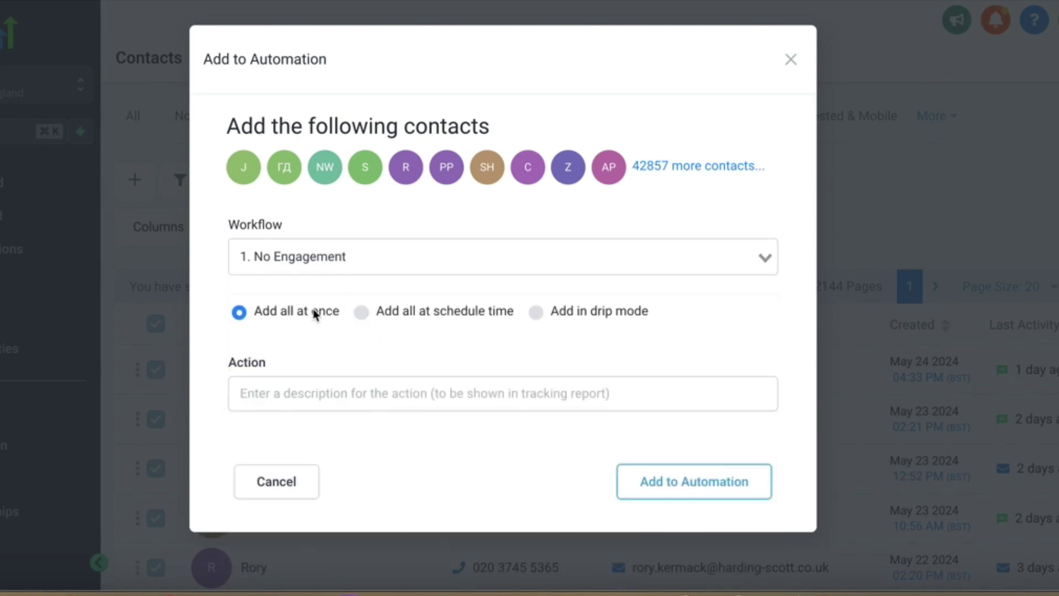
{"action": "left_click", "coordinate": [323, 388]}
{"action": "type", "text": "n"}
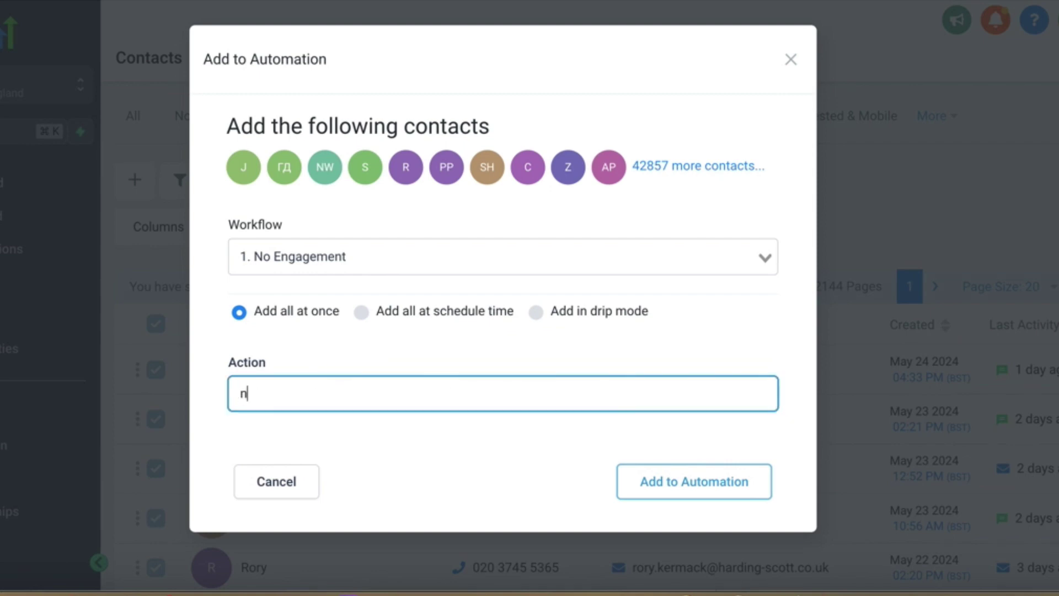
{"action": "type", "text": "o egagement"}
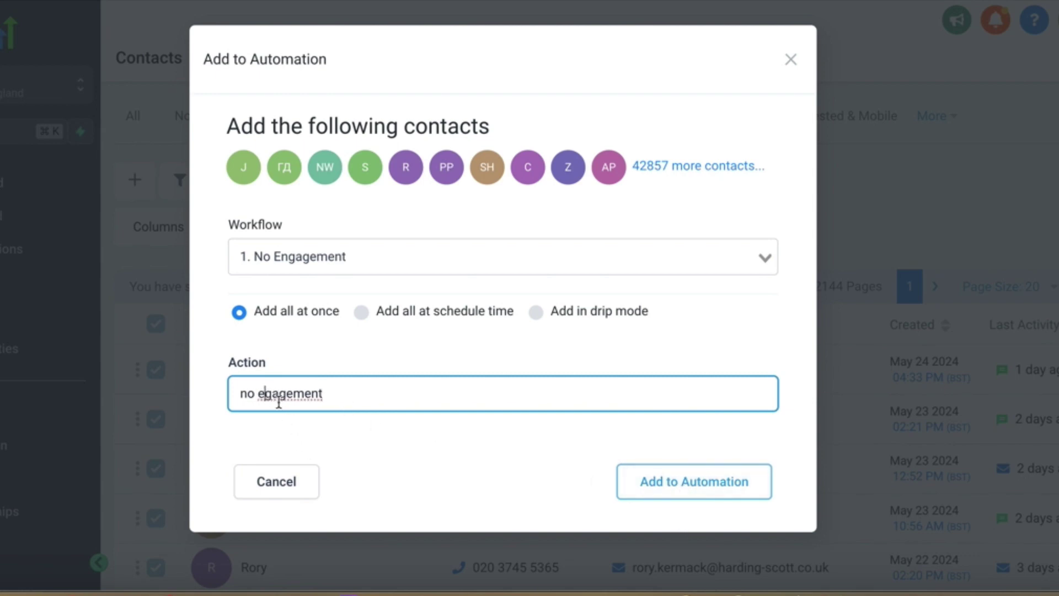
{"action": "type", "text": "n"}
{"action": "left_click", "coordinate": [677, 483]}
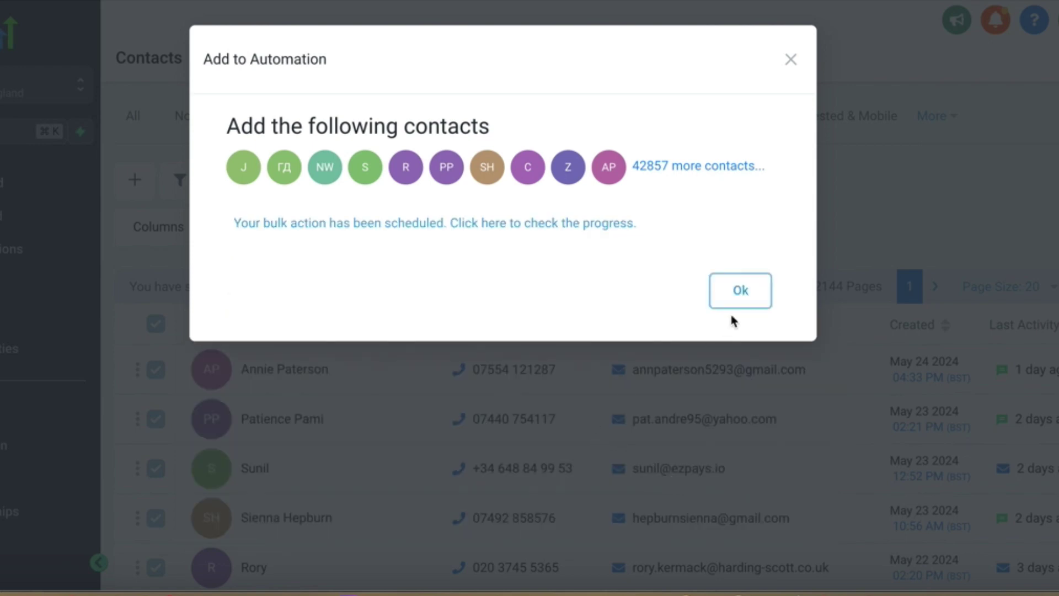
{"action": "left_click", "coordinate": [739, 298]}
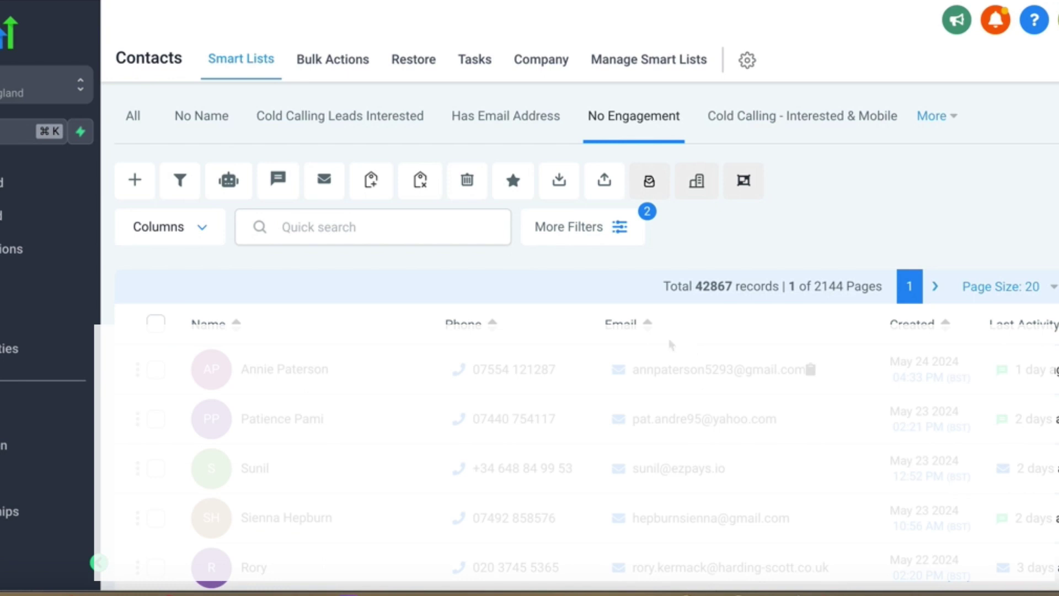
- Drop the 'Is empty' filter and set Engagement Score to 'is in between' 1 and 3
{"action": "left_click", "coordinate": [618, 226]}
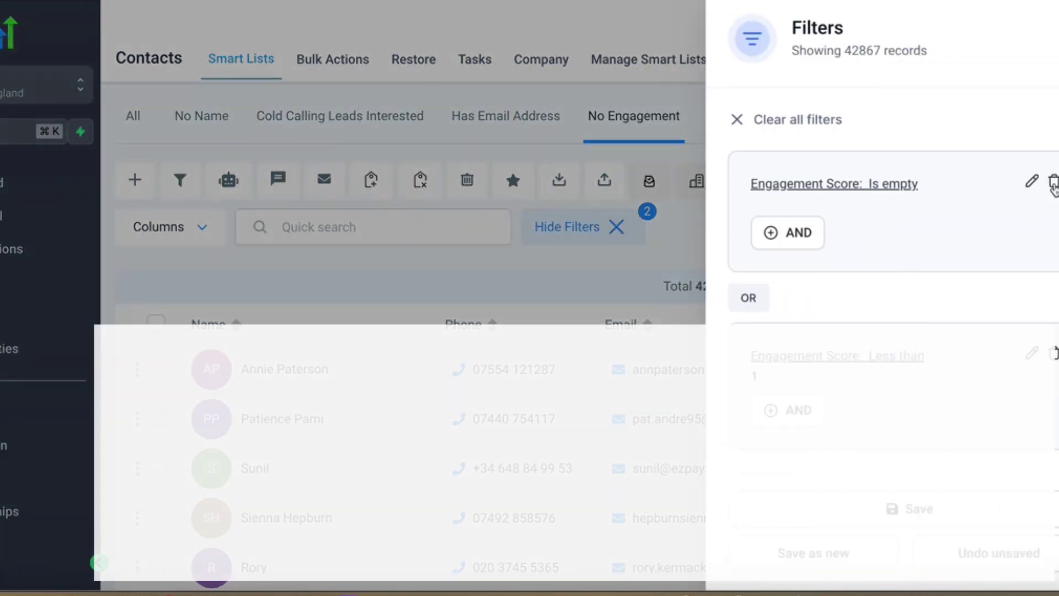
{"action": "left_click", "coordinate": [1053, 182]}
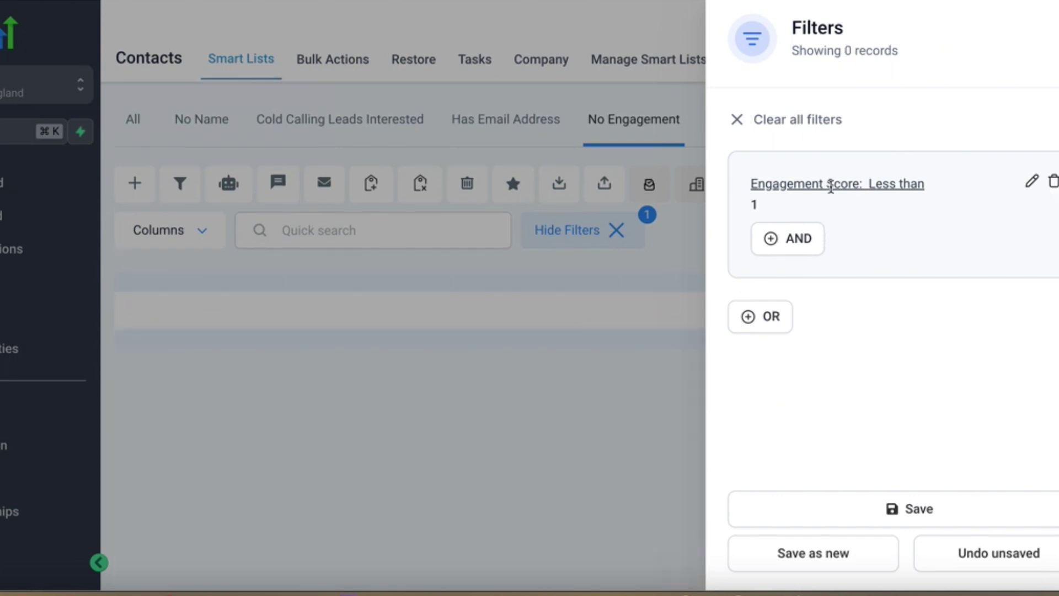
{"action": "left_click", "coordinate": [1033, 187]}
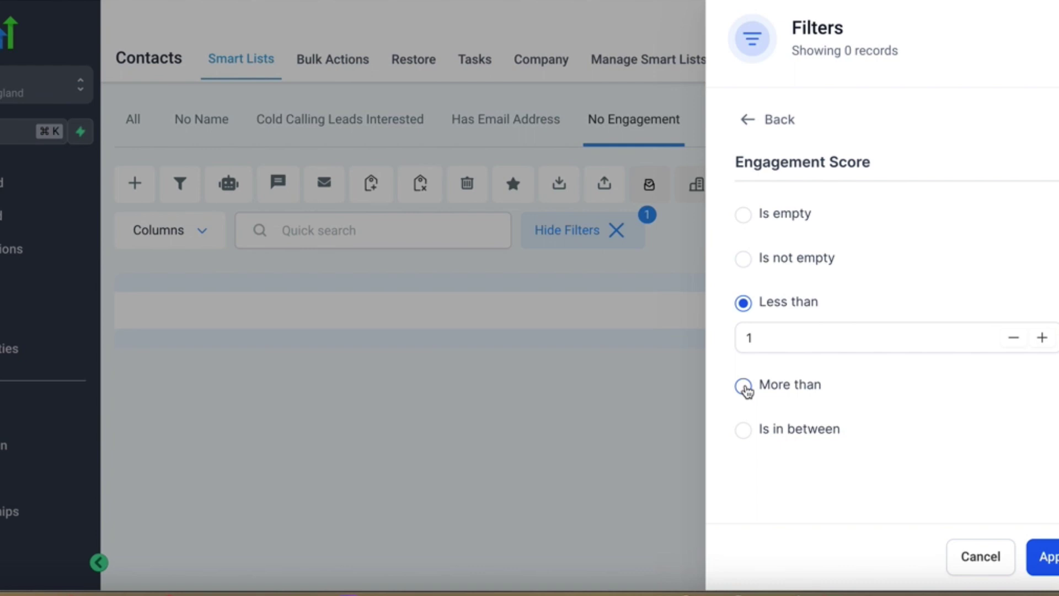
{"action": "left_click", "coordinate": [743, 430]}
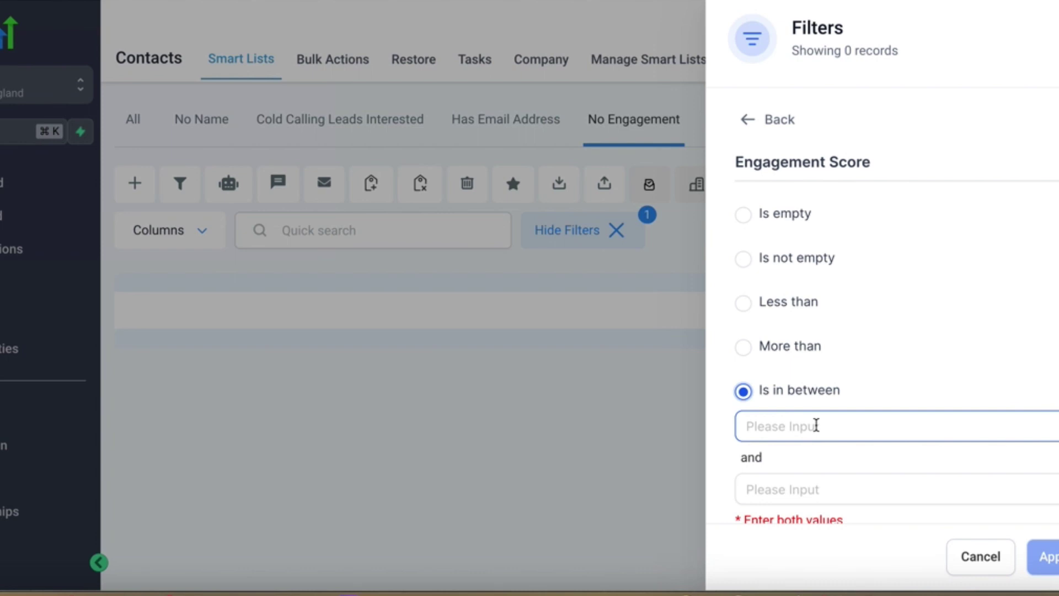
{"action": "type", "text": "1"}
{"action": "left_click", "coordinate": [790, 485]}
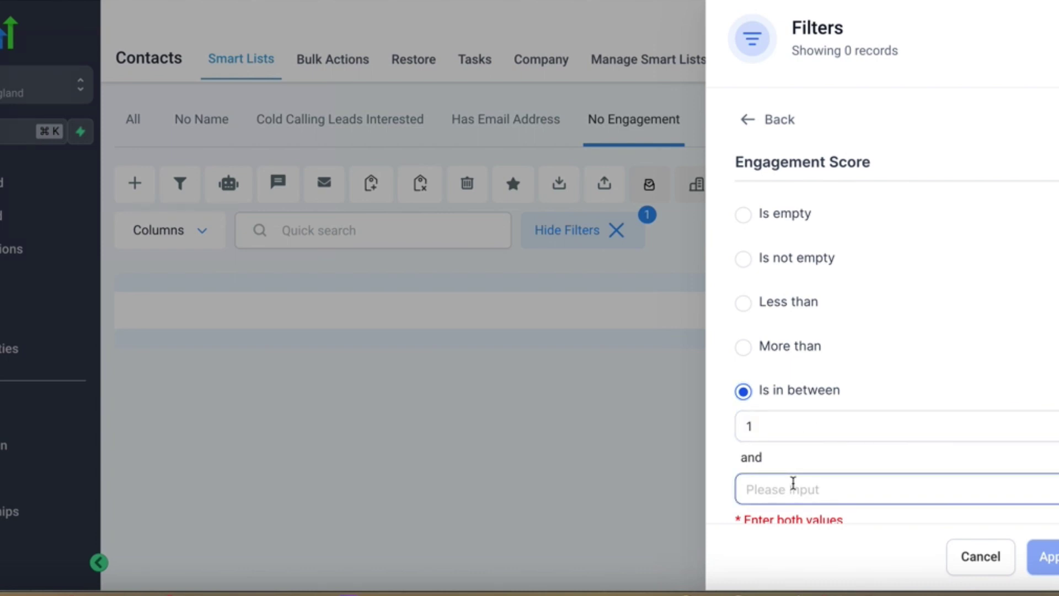
{"action": "type", "text": "3"}
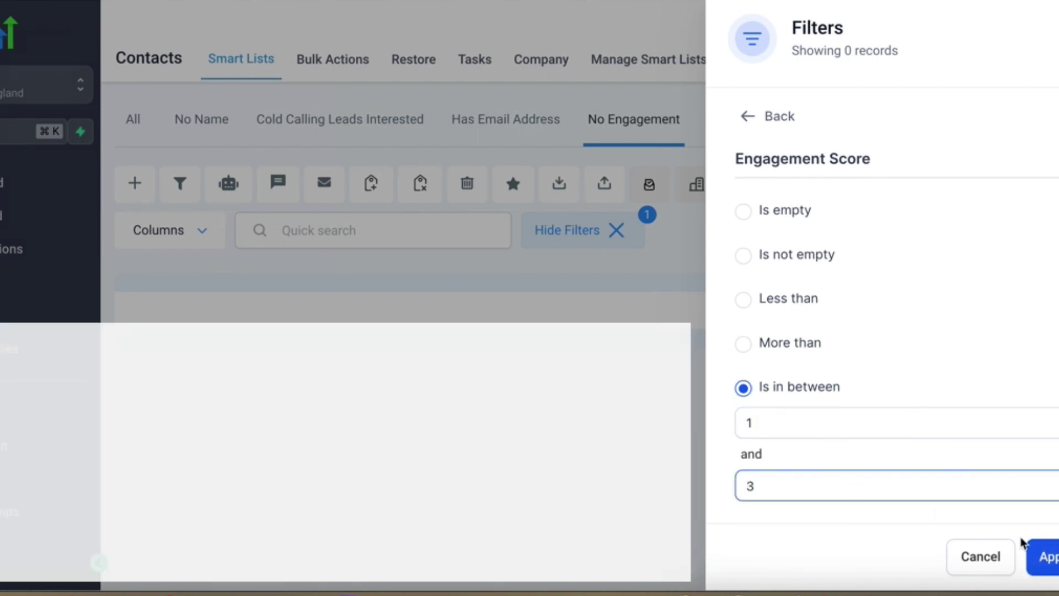
{"action": "left_click", "coordinate": [1050, 558]}
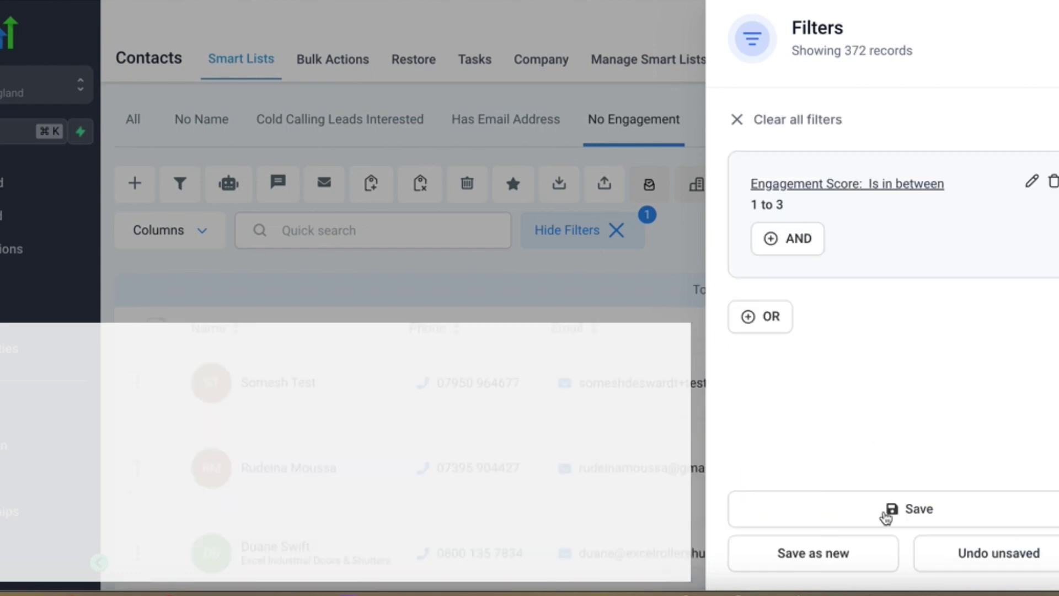
- Save as a new smart list, trimming the copied name to 'Engagement 1-3'
{"action": "left_click", "coordinate": [832, 556]}
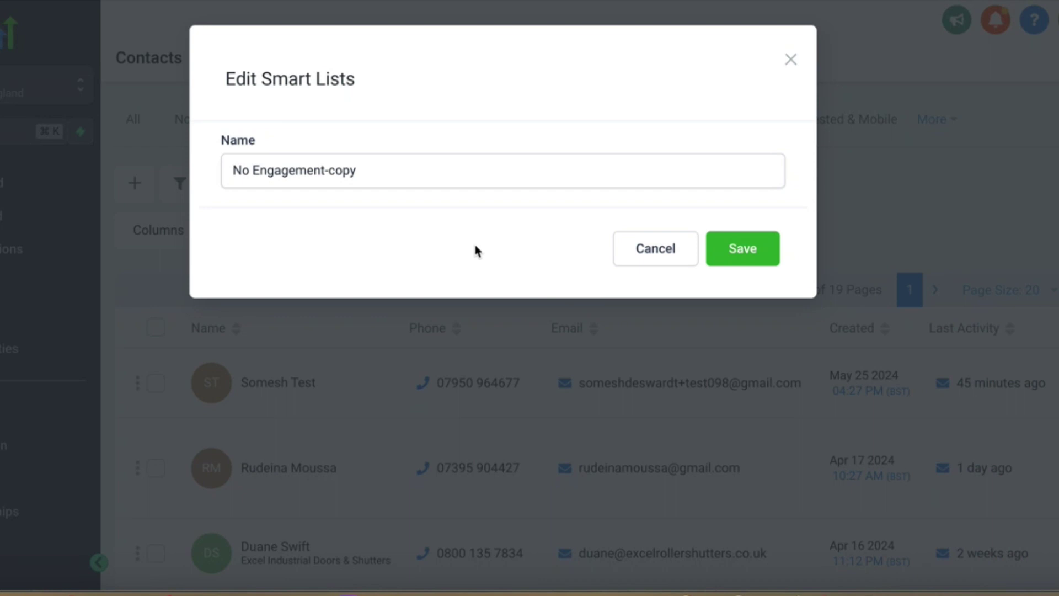
{"action": "left_click_drag", "start_coordinate": [326, 170], "coordinate": [409, 169]}
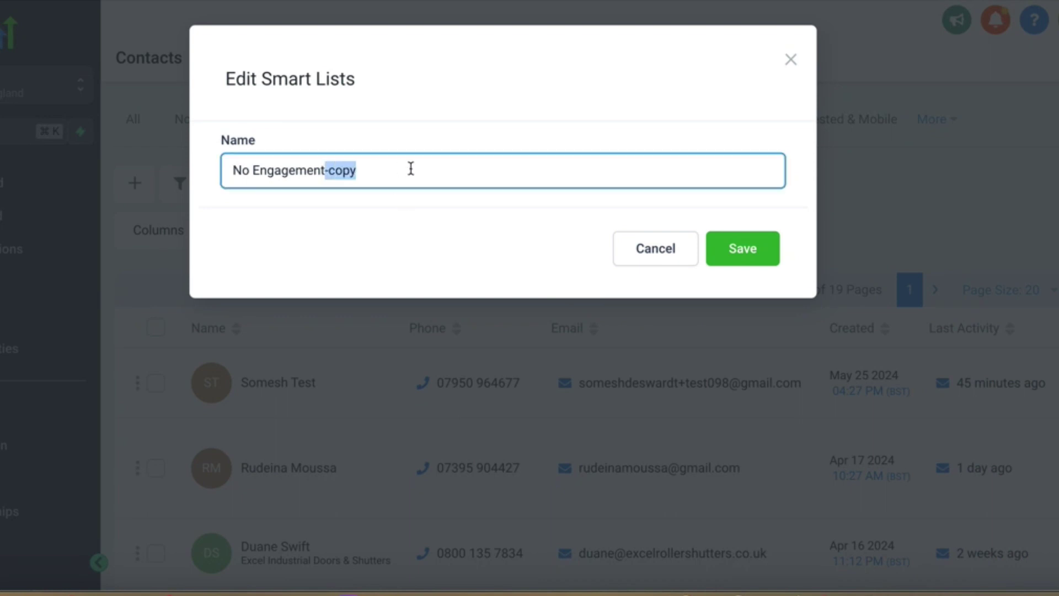
{"action": "key", "text": "BackSpace"}
{"action": "left_click_drag", "start_coordinate": [253, 170], "coordinate": [211, 174]}
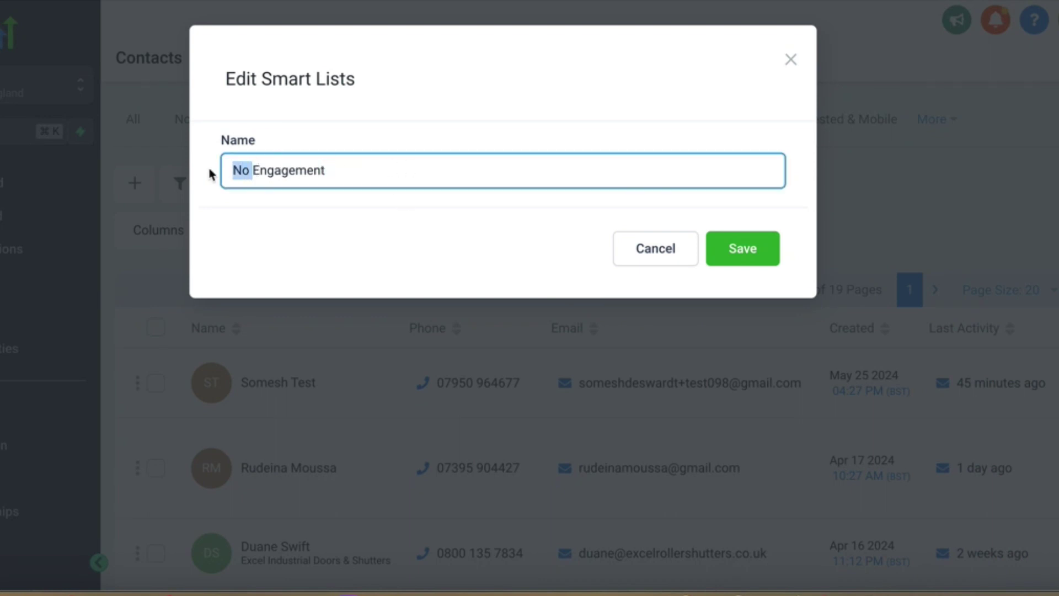
{"action": "key", "text": "BackSpace"}
{"action": "left_click", "coordinate": [350, 166]}
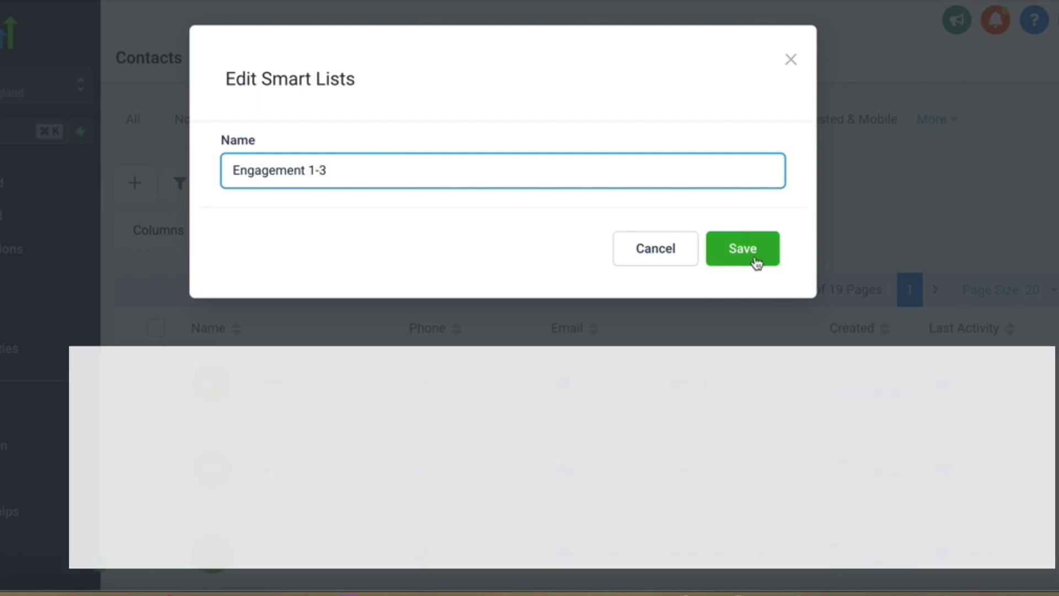
{"action": "left_click", "coordinate": [752, 260]}
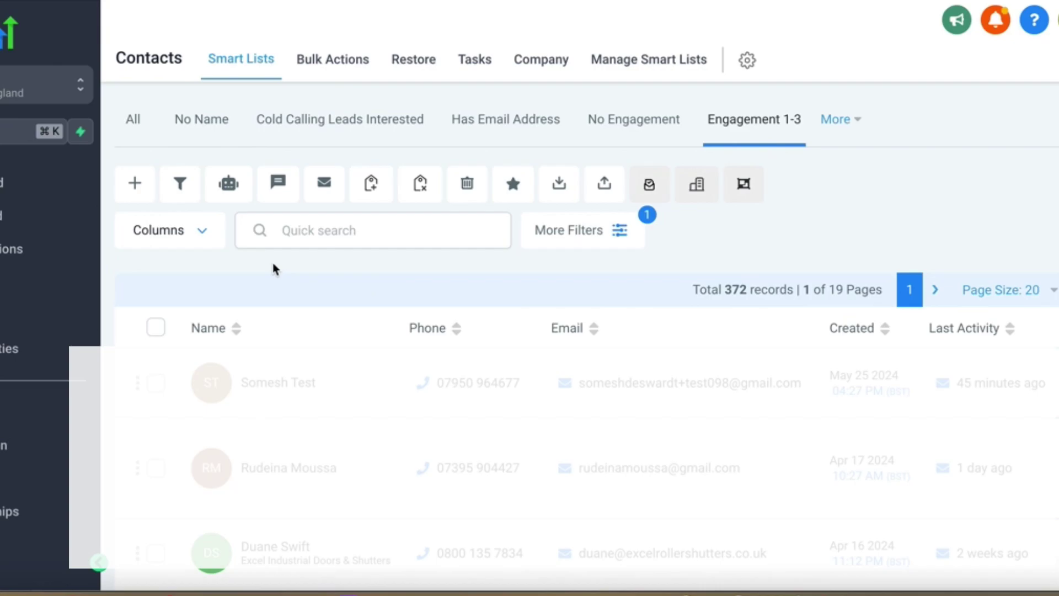
- Select all 372 records in the Engagement 1-3 list
{"action": "left_click", "coordinate": [225, 185]}
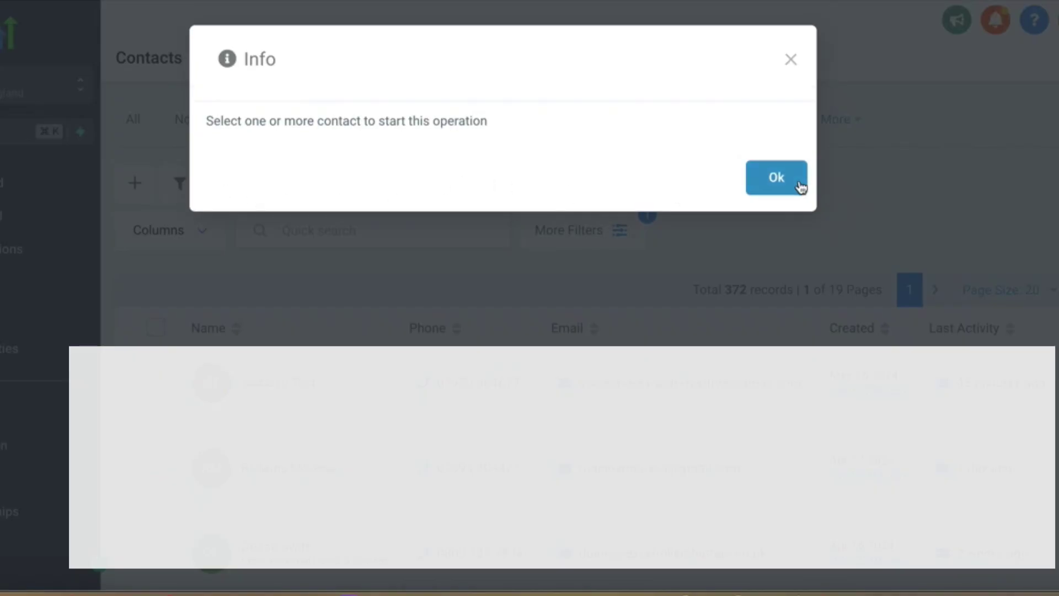
{"action": "left_click", "coordinate": [798, 188]}
{"action": "left_click", "coordinate": [156, 327]}
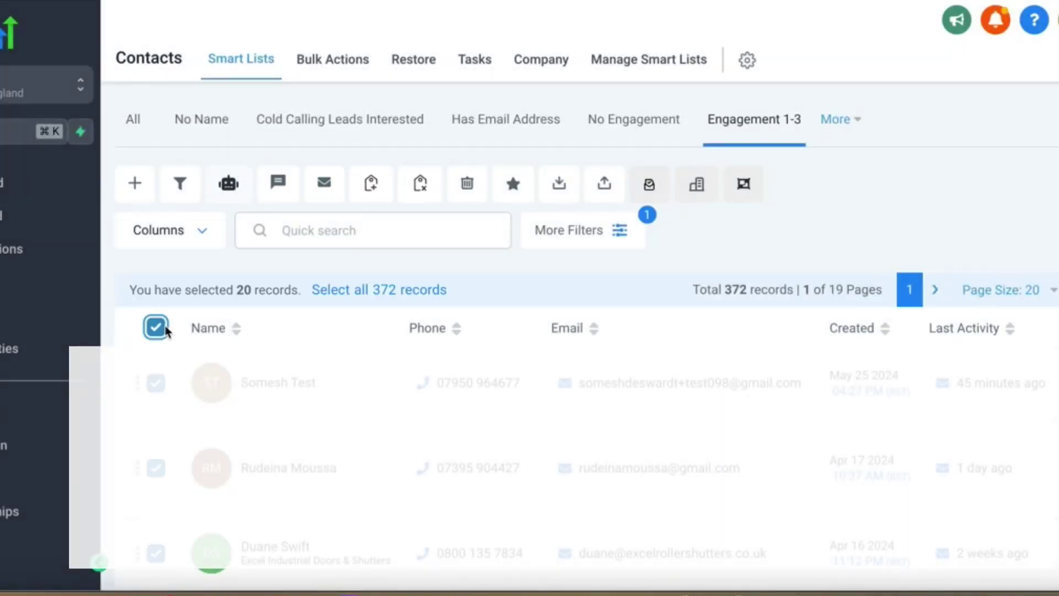
{"action": "left_click", "coordinate": [375, 292]}
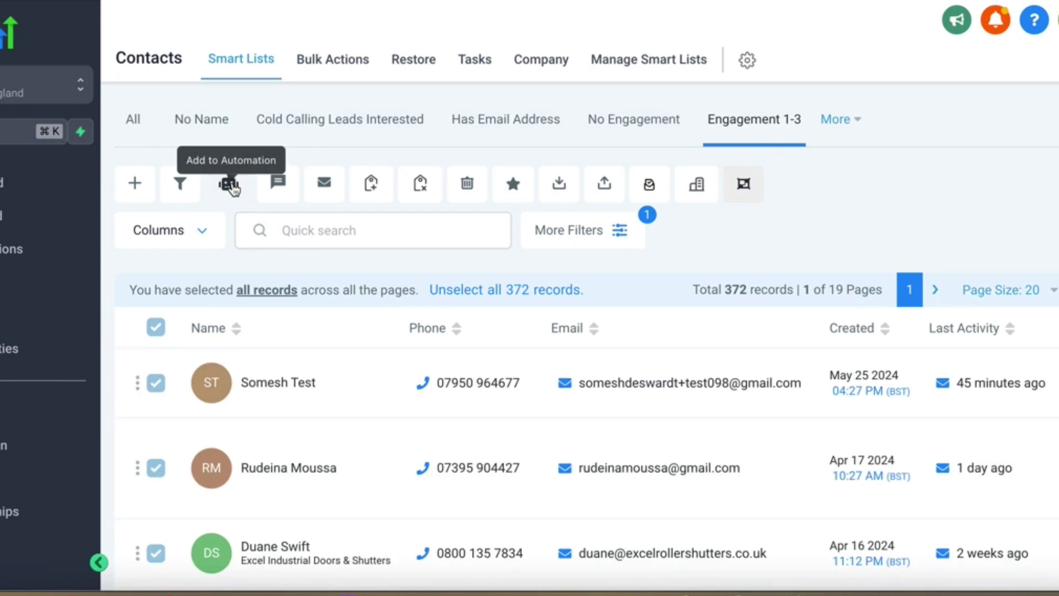
- Add them to the '2. Between 1 and 3' workflow with the action description 'between'
{"action": "left_click", "coordinate": [230, 185]}
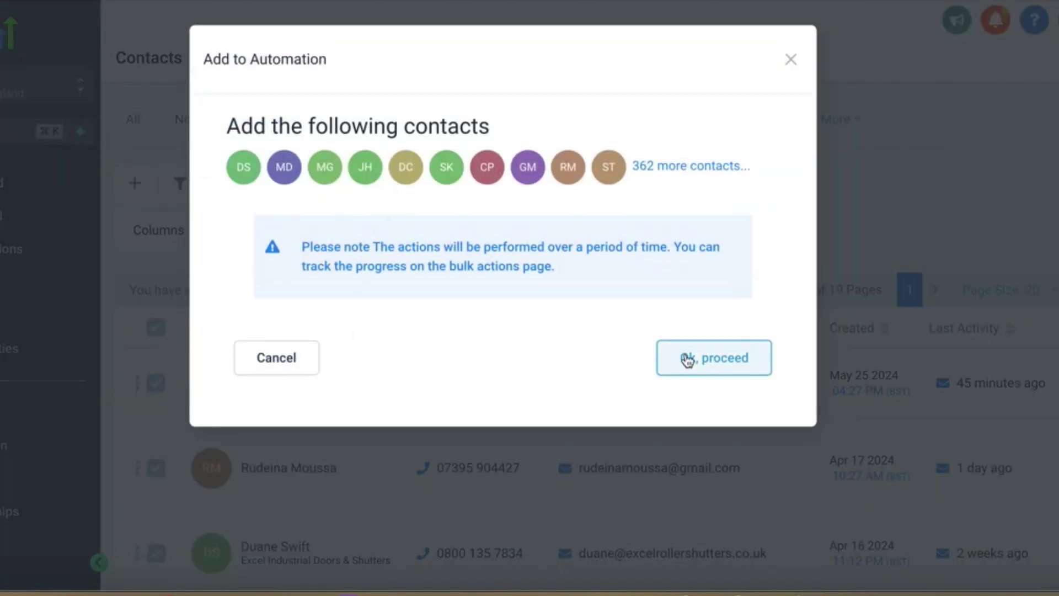
{"action": "left_click", "coordinate": [687, 360]}
{"action": "left_click", "coordinate": [369, 263]}
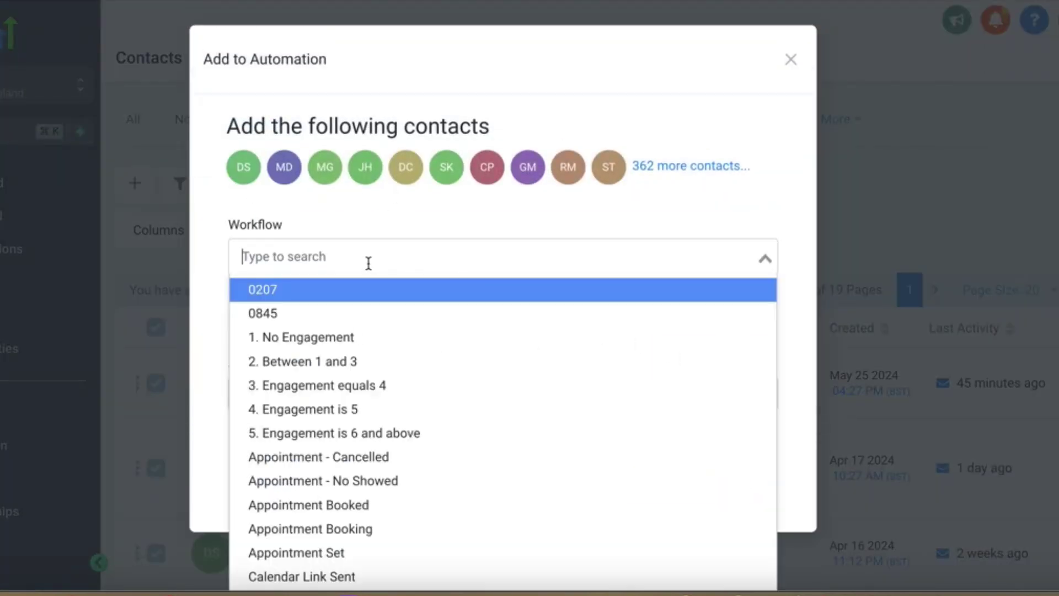
{"action": "left_click", "coordinate": [350, 366]}
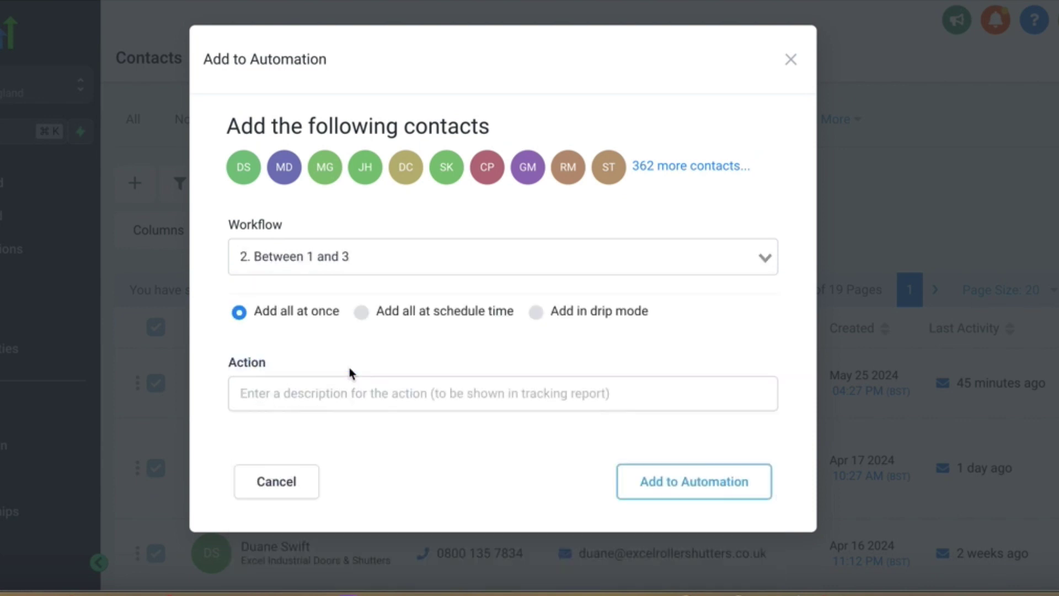
{"action": "left_click", "coordinate": [402, 395]}
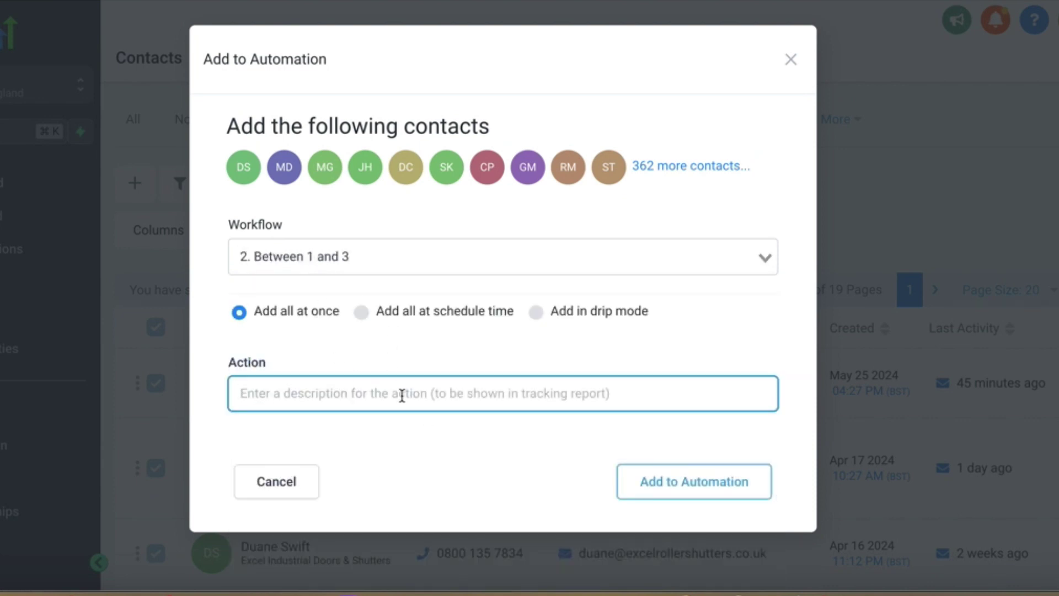
{"action": "type", "text": "between 1 and 3"}
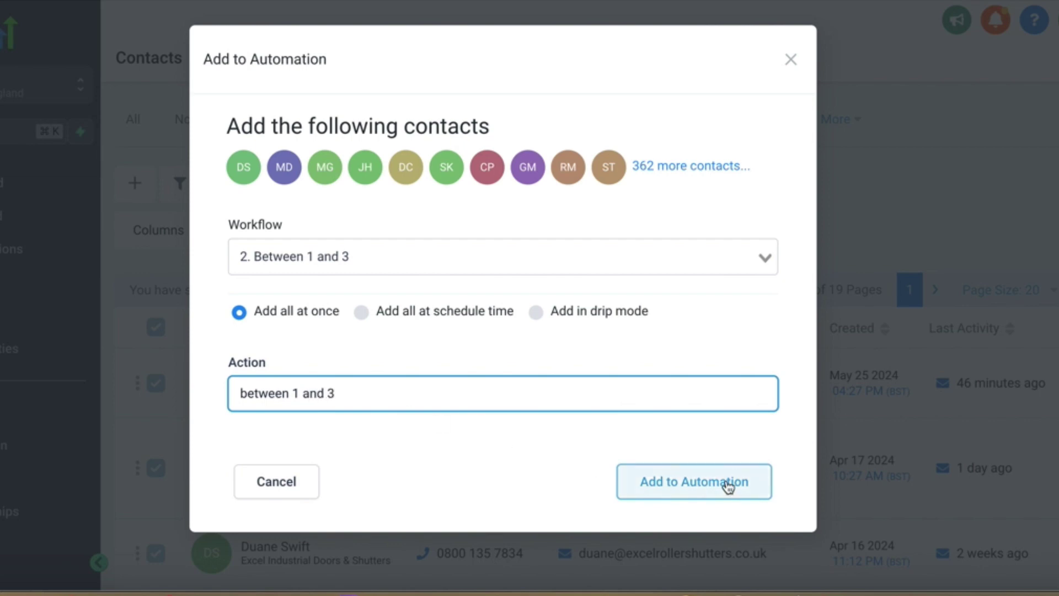
{"action": "left_click", "coordinate": [724, 481]}
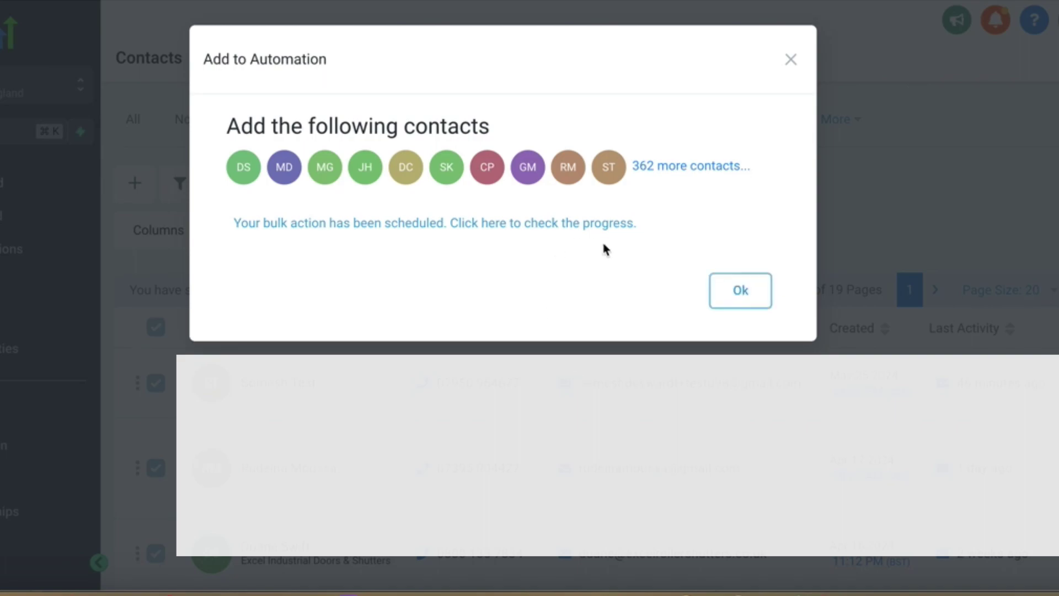
{"action": "left_click", "coordinate": [724, 293]}
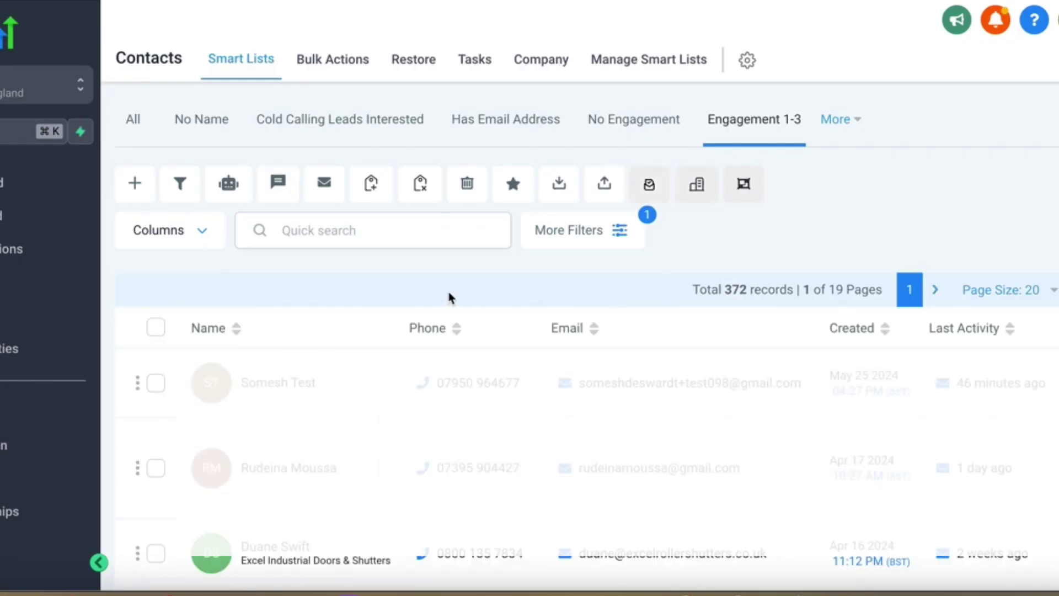
- Change the Engagement Score range's lower and upper bounds both to 4, leaving 9 contacts
{"action": "left_click", "coordinate": [618, 228]}
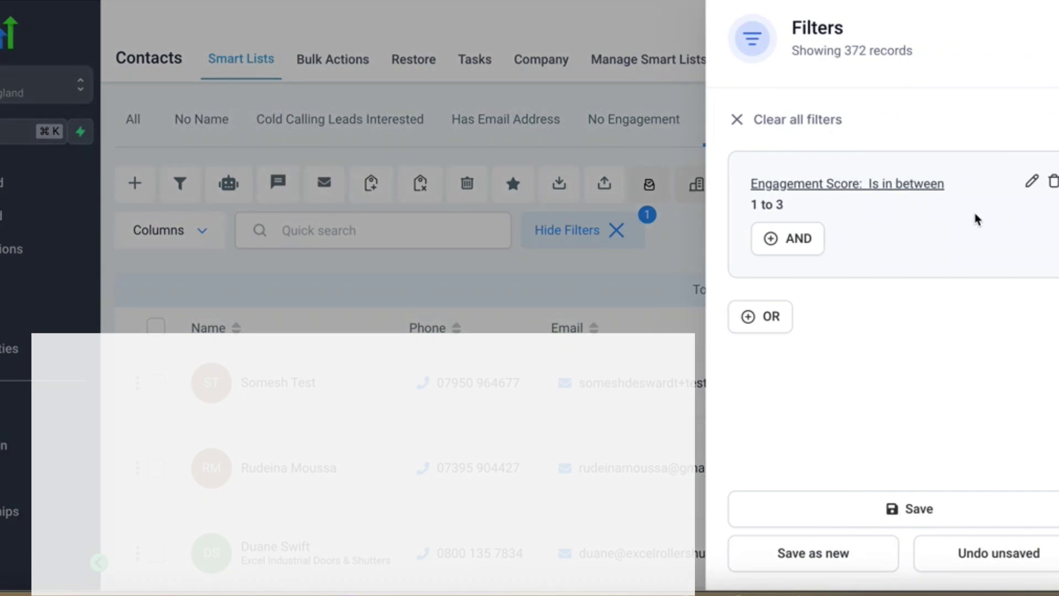
{"action": "left_click", "coordinate": [1031, 180]}
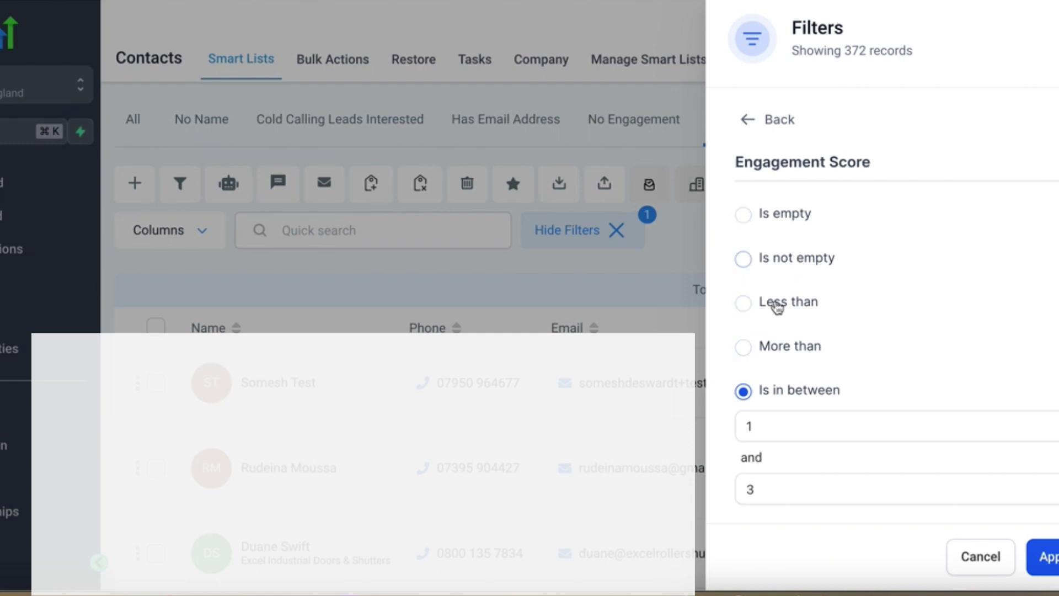
{"action": "left_click", "coordinate": [769, 430]}
{"action": "double_click", "coordinate": [748, 428]}
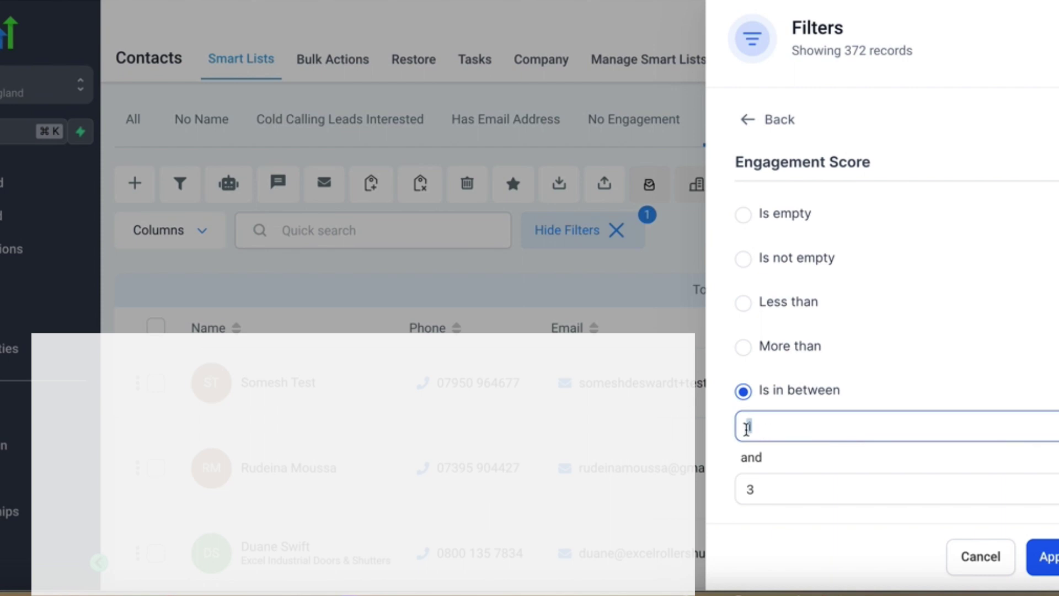
{"action": "left_click", "coordinate": [753, 482]}
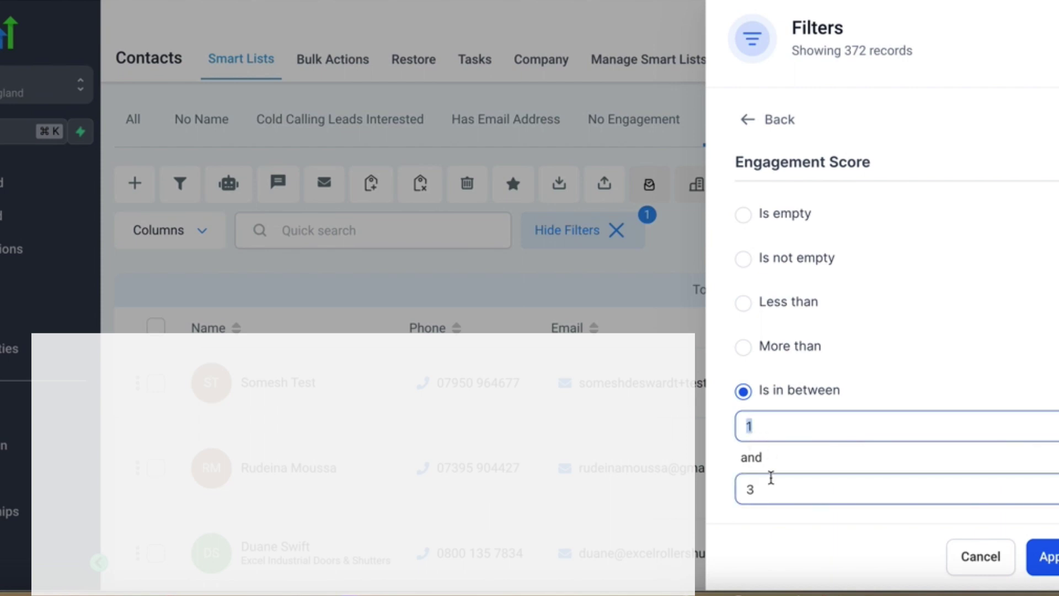
{"action": "type", "text": "4"}
{"action": "left_click", "coordinate": [772, 485]}
{"action": "double_click", "coordinate": [748, 487]}
{"action": "type", "text": "4"}
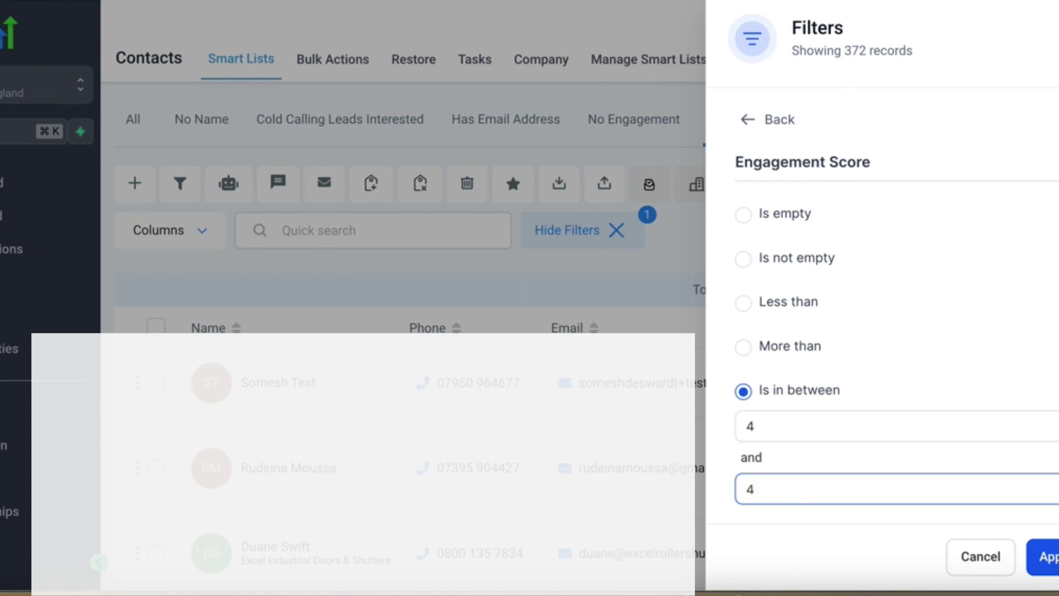
{"action": "key", "text": "Return"}
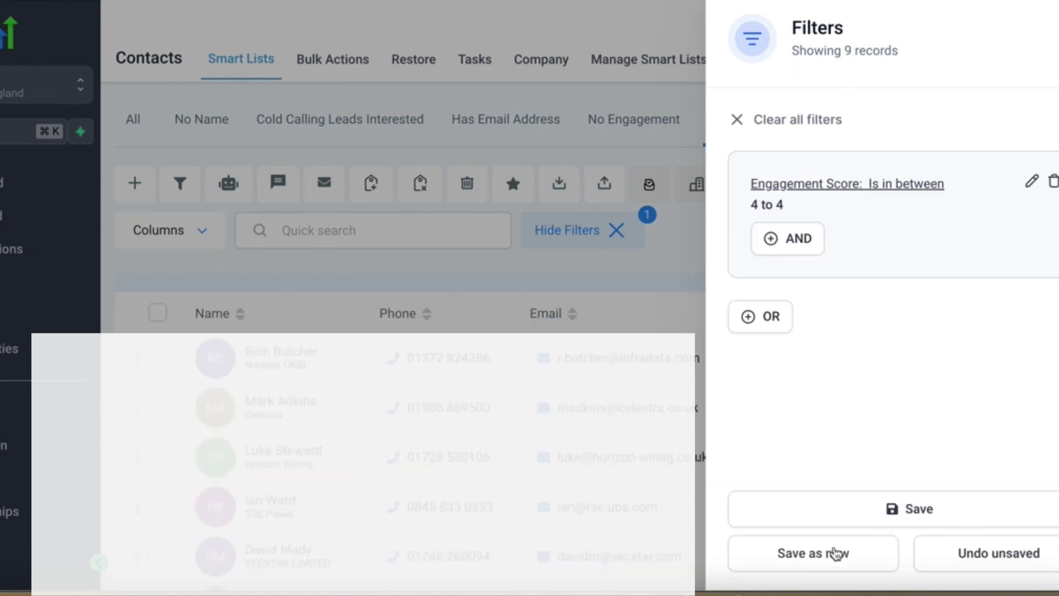
- Save as a new smart list, replacing '1-3-copy' with '4' to name it 'Engagement 4'
{"action": "left_click", "coordinate": [836, 553]}
{"action": "left_click", "coordinate": [359, 172]}
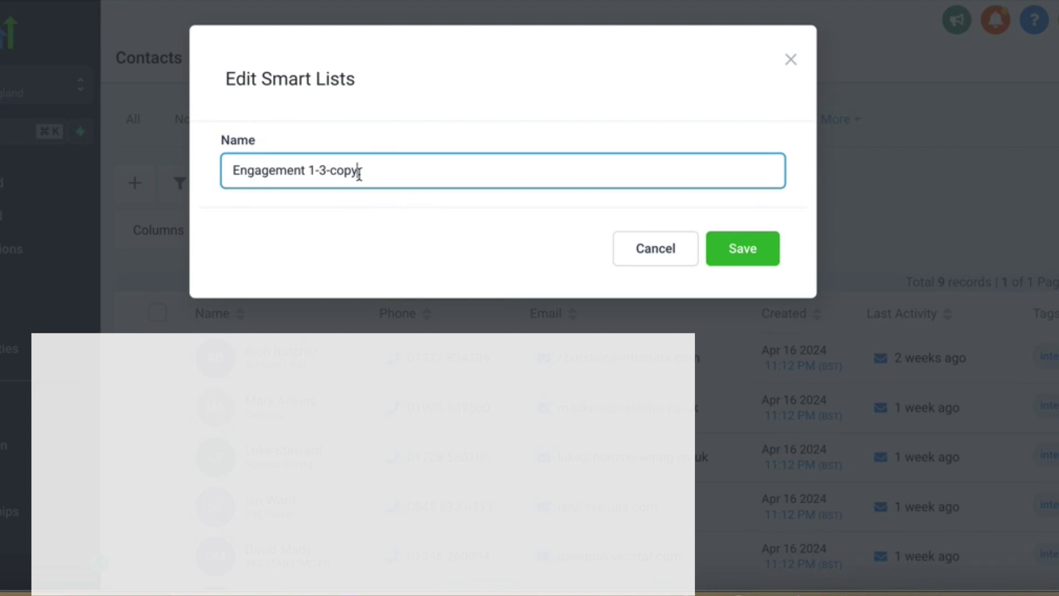
{"action": "left_click_drag", "start_coordinate": [358, 172], "coordinate": [308, 171]}
{"action": "type", "text": "4"}
{"action": "left_click", "coordinate": [709, 248]}
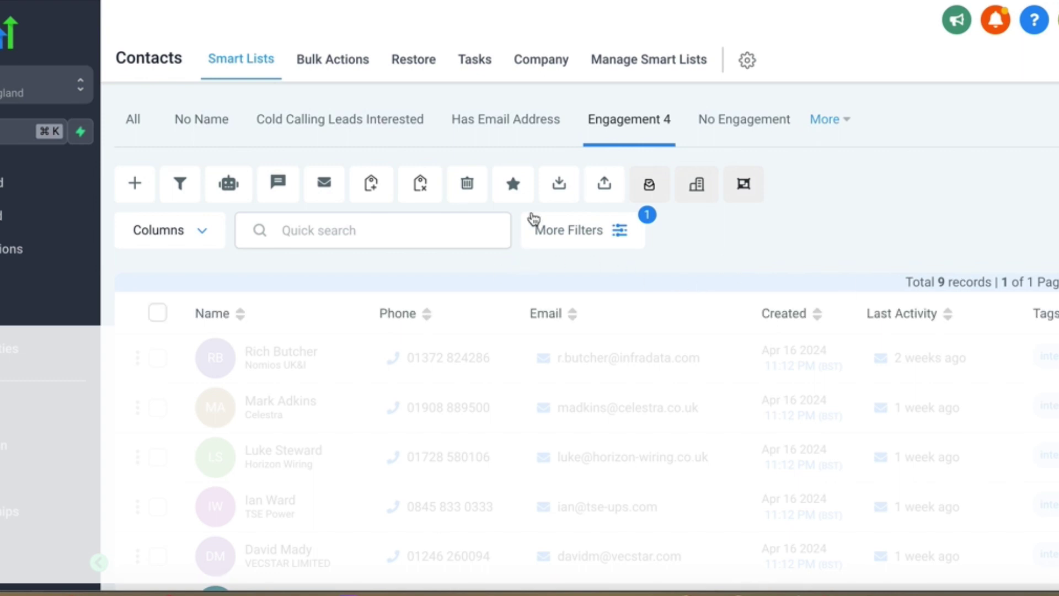
- Select all 9 contacts in the Engagement 4 list
{"action": "left_click", "coordinate": [227, 185]}
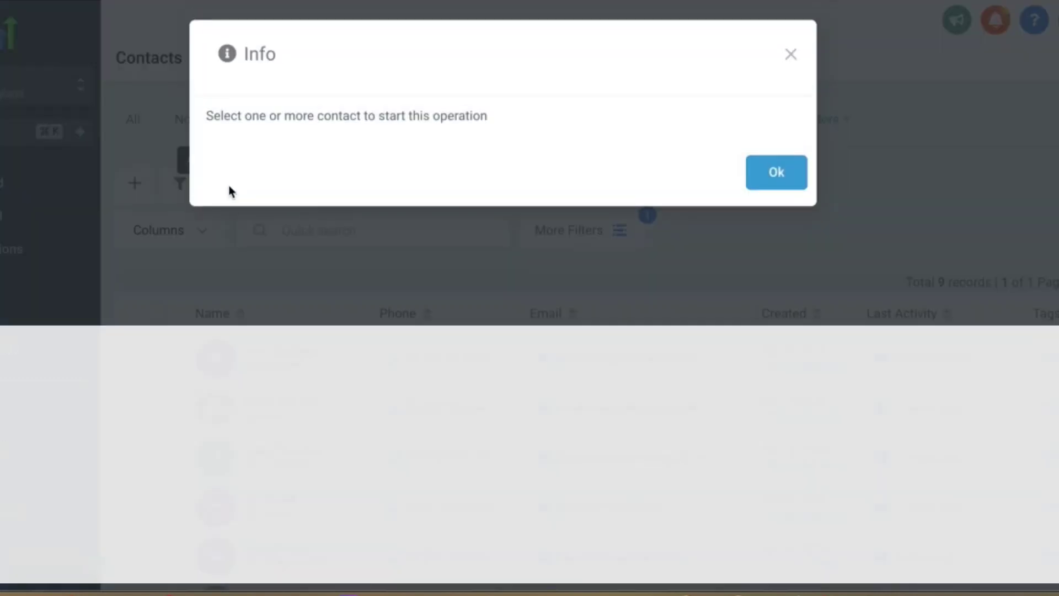
{"action": "left_click", "coordinate": [777, 178]}
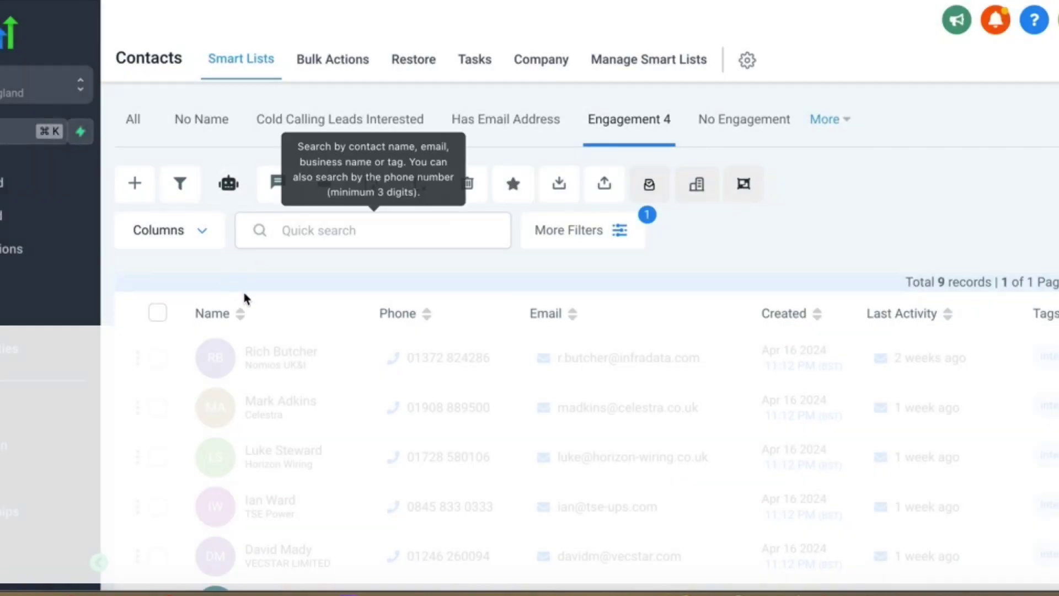
{"action": "left_click", "coordinate": [157, 312]}
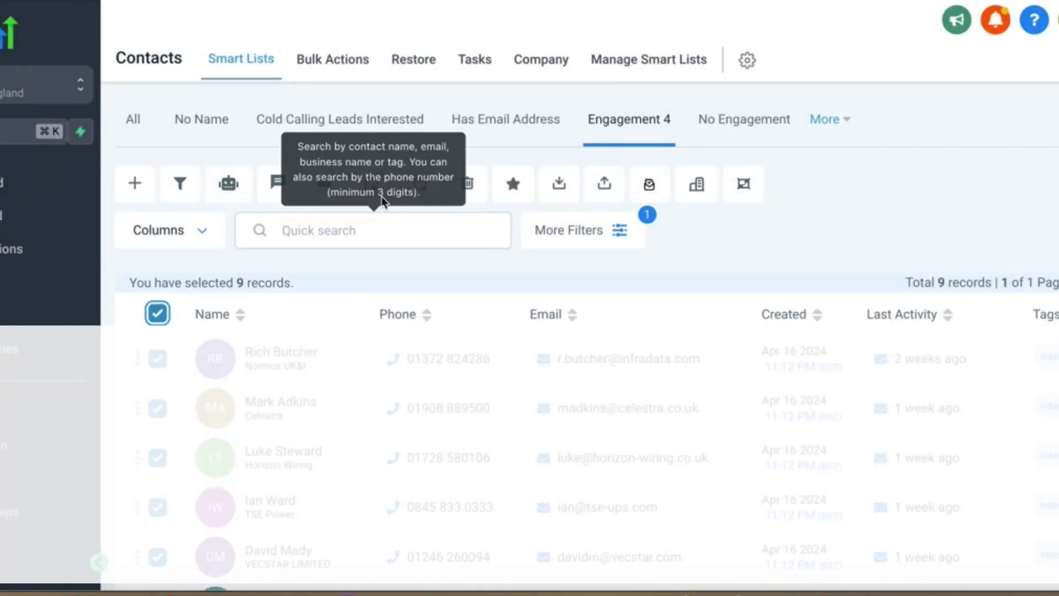
- Add them to the '3. Engagement equals 4' workflow with action description '4'
{"action": "left_click", "coordinate": [228, 185]}
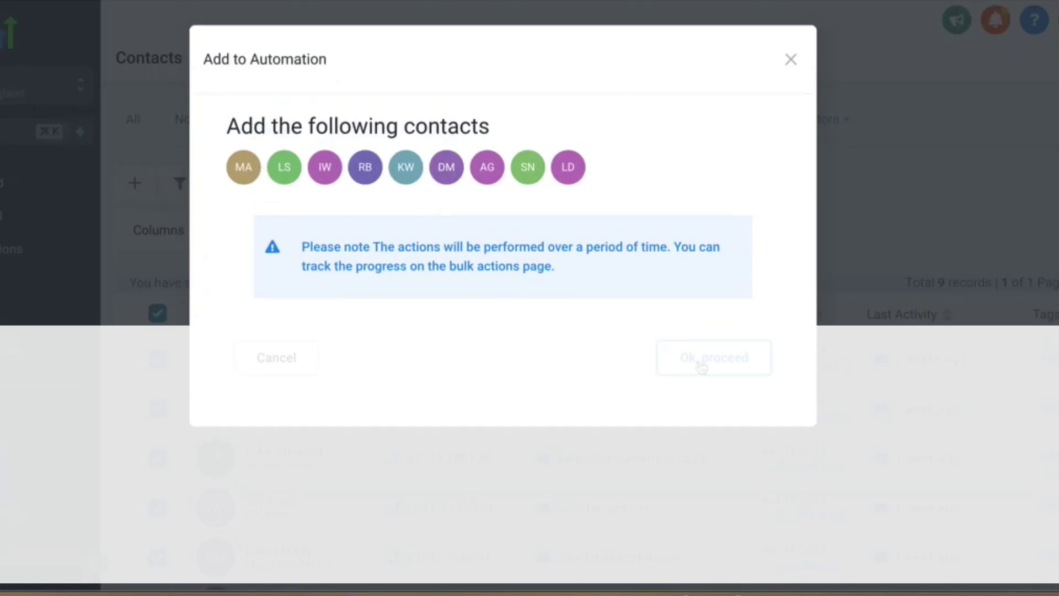
{"action": "left_click", "coordinate": [701, 359]}
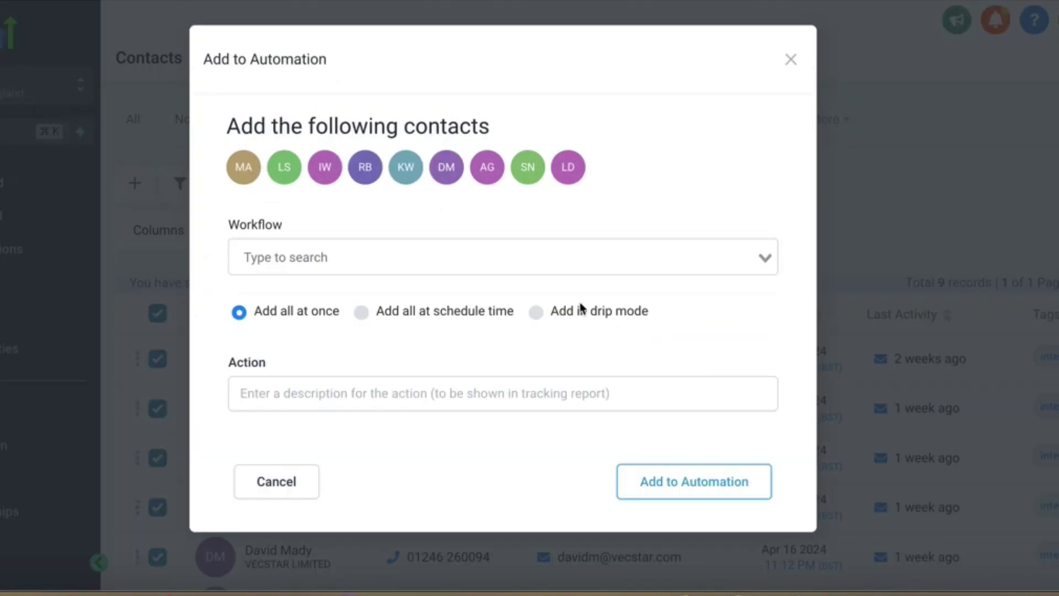
{"action": "left_click", "coordinate": [349, 250]}
{"action": "left_click", "coordinate": [378, 393]}
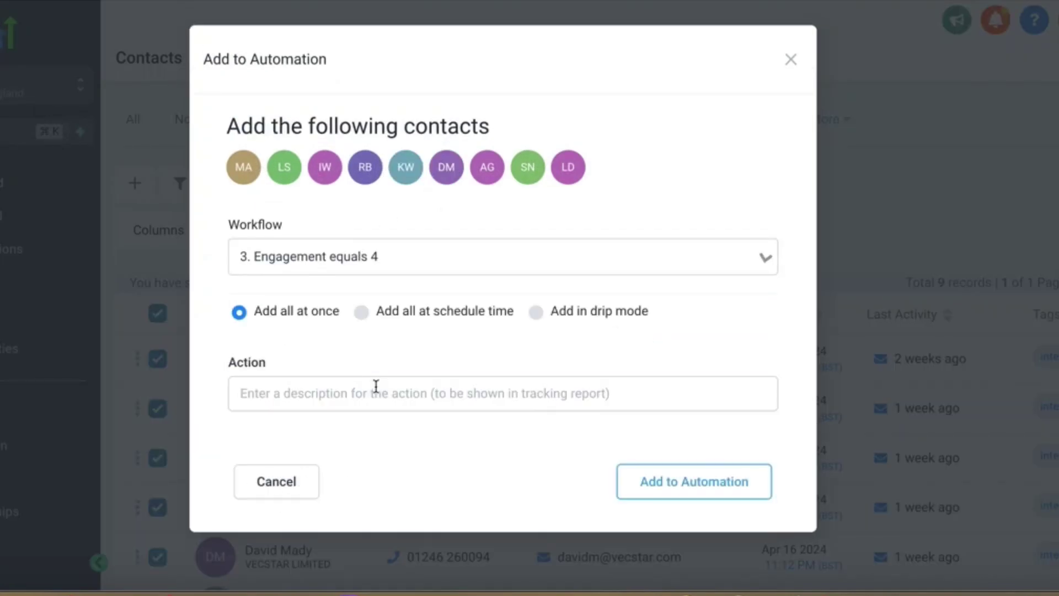
{"action": "left_click", "coordinate": [473, 399]}
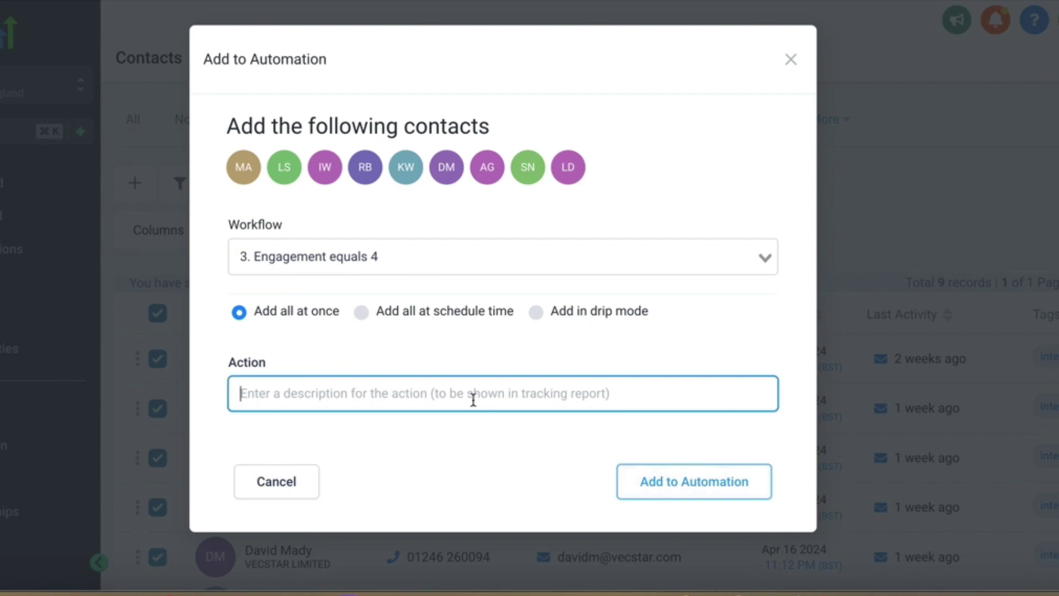
{"action": "type", "text": "4"}
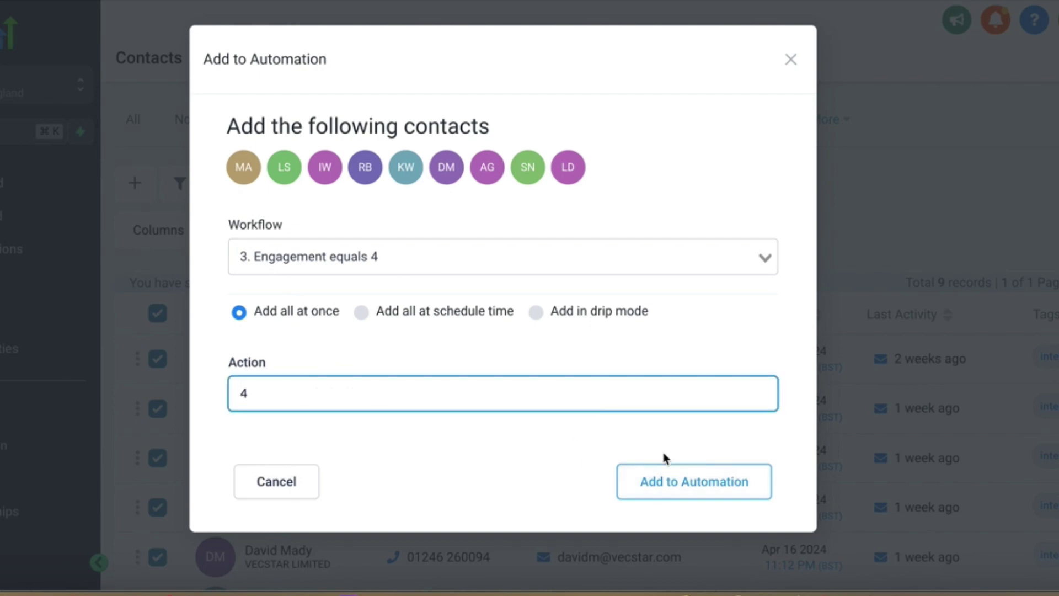
{"action": "left_click", "coordinate": [685, 484]}
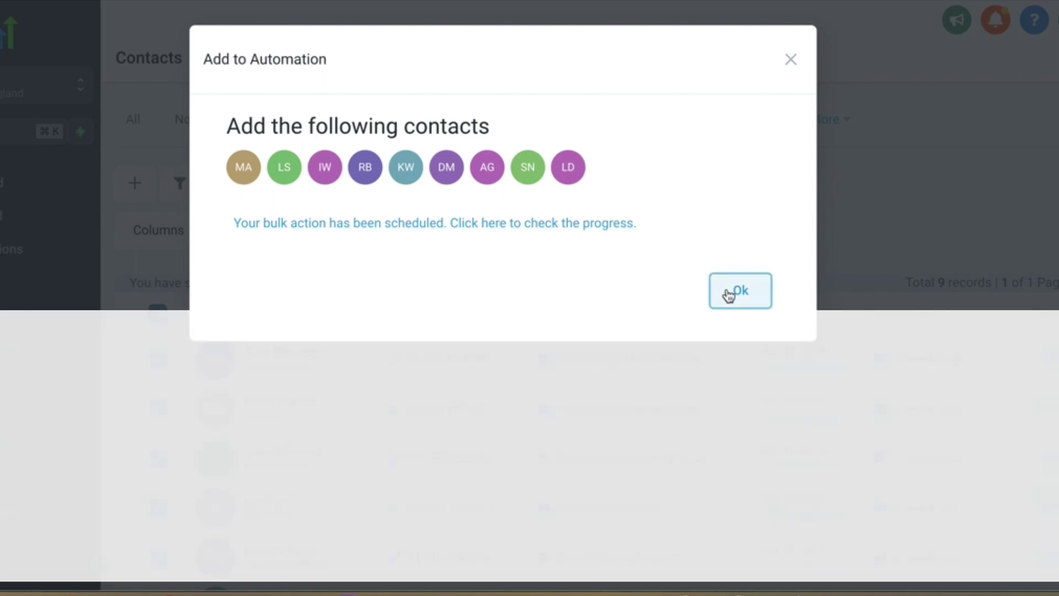
{"action": "left_click", "coordinate": [725, 293]}
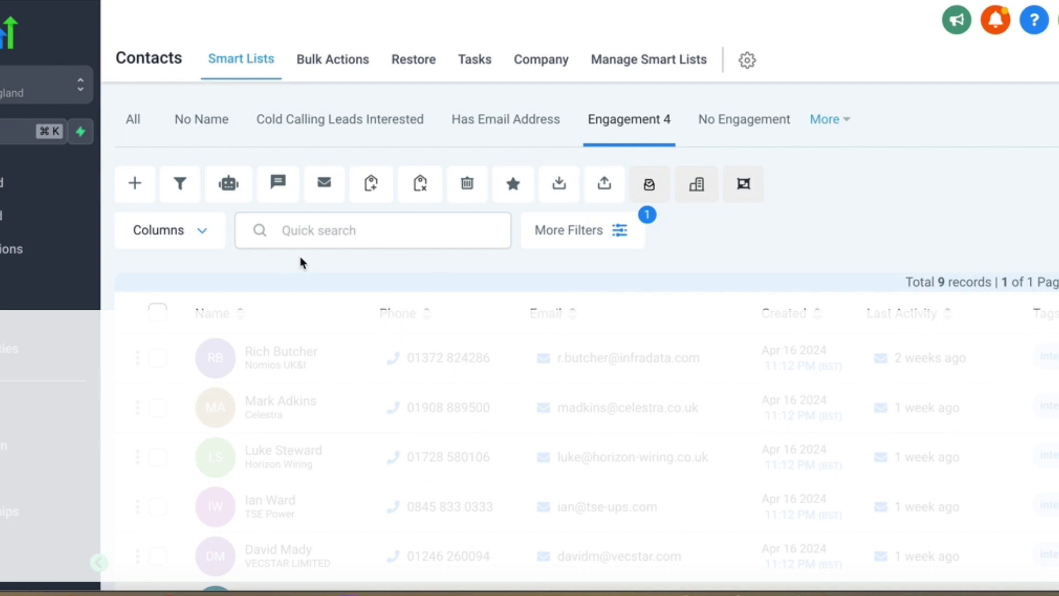
- Change the Engagement Score range to between 5 and 5
{"action": "left_click", "coordinate": [574, 241]}
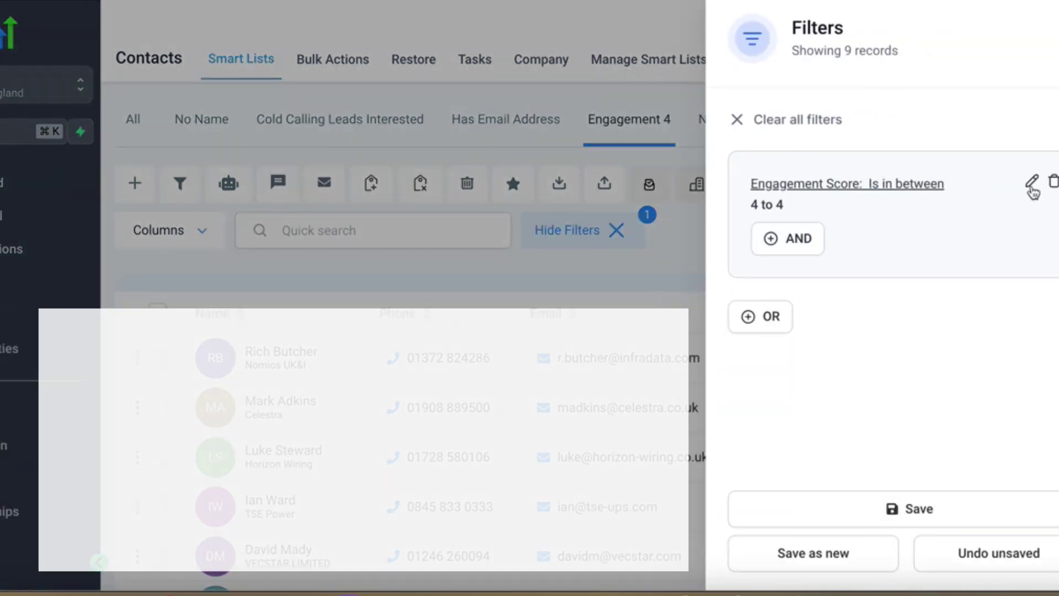
{"action": "left_click", "coordinate": [1032, 188]}
{"action": "left_click", "coordinate": [772, 425]}
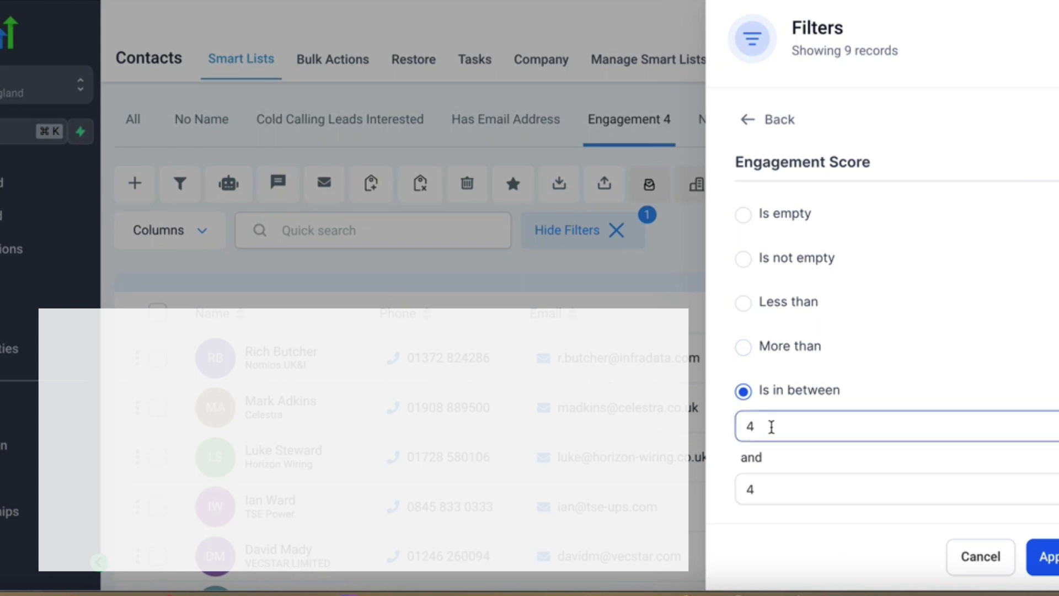
{"action": "left_click_drag", "start_coordinate": [771, 427], "coordinate": [739, 425]}
{"action": "type", "text": "5"}
{"action": "double_click", "coordinate": [768, 492]}
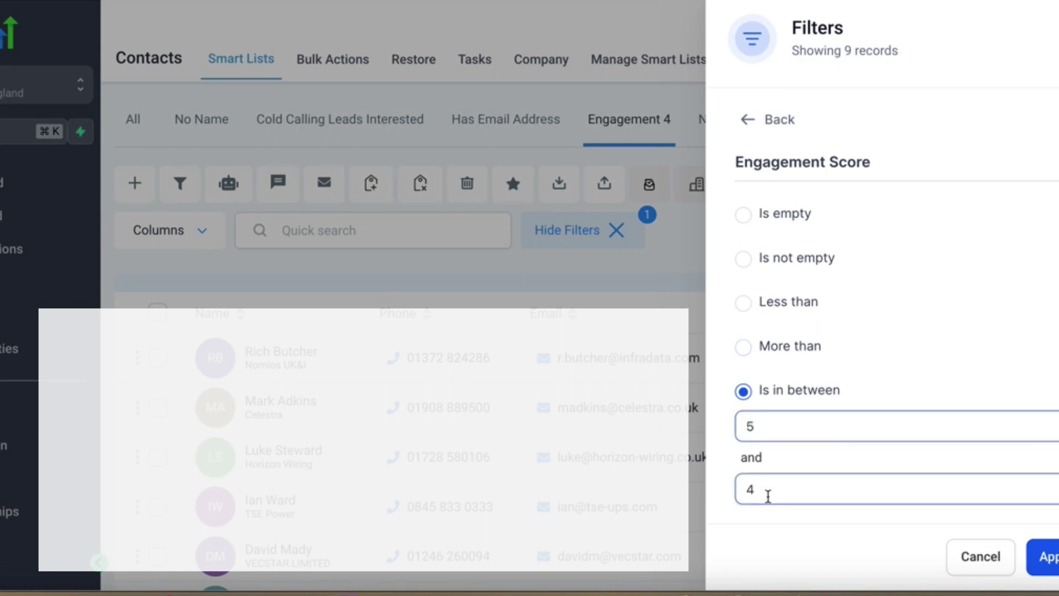
{"action": "type", "text": "5"}
{"action": "left_click", "coordinate": [1049, 560]}
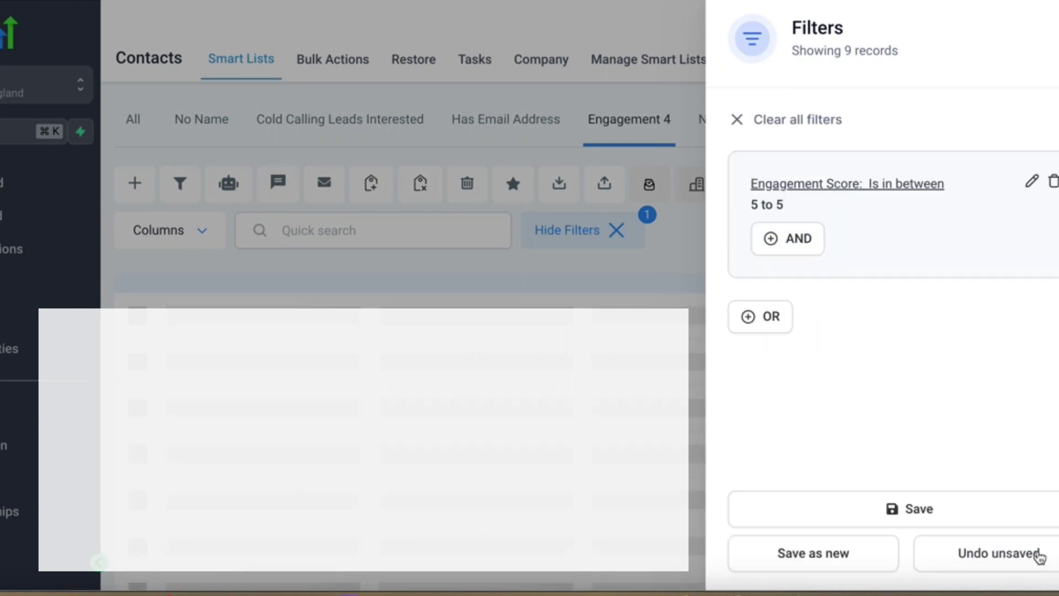
- Save the filter as a new smart list named 'Engagement 5'
{"action": "left_click", "coordinate": [803, 551]}
{"action": "double_click", "coordinate": [318, 169]}
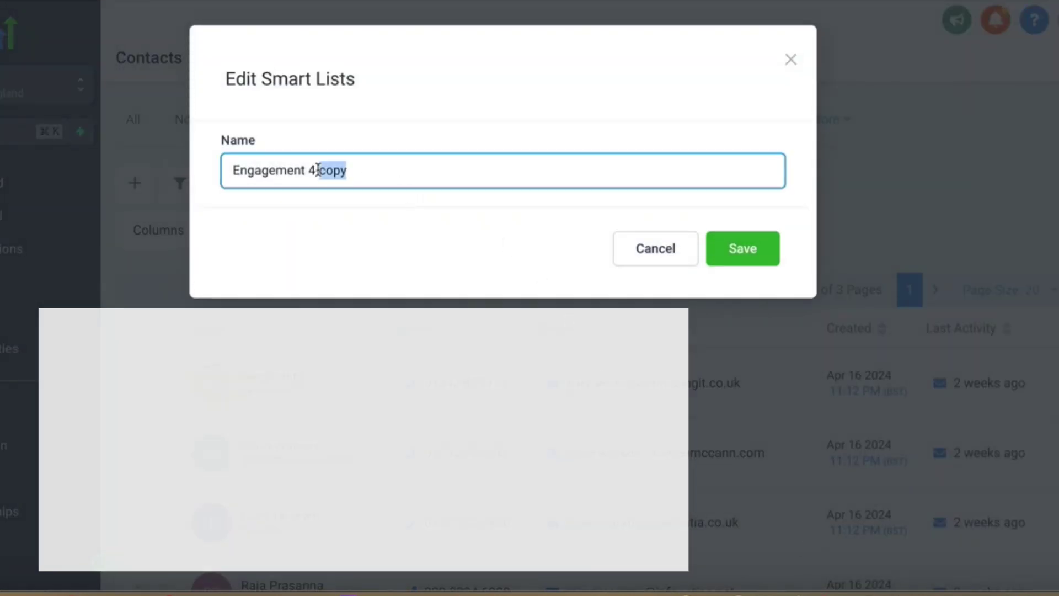
{"action": "type", "text": "5"}
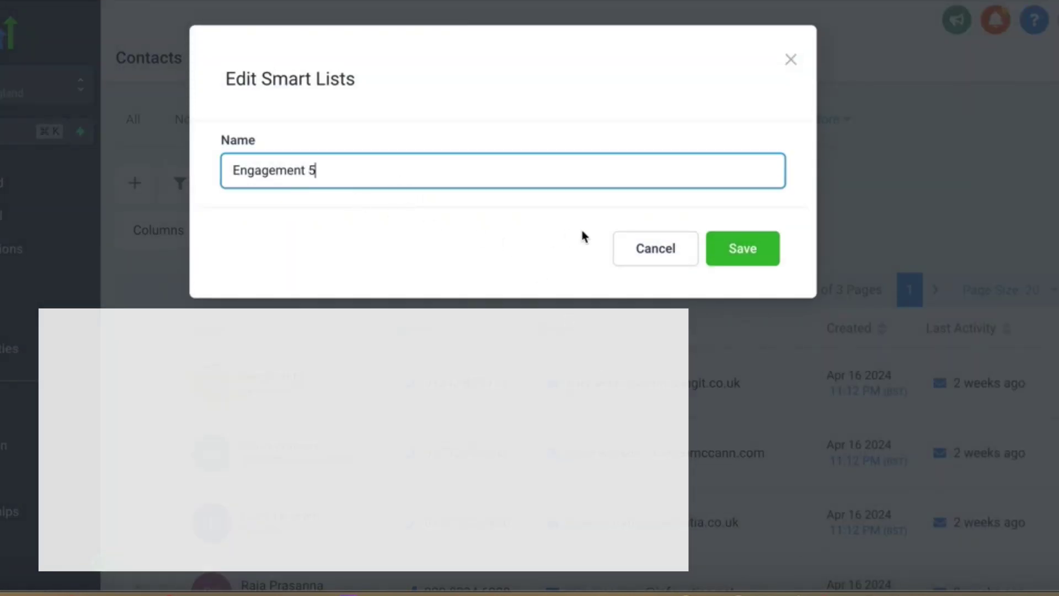
{"action": "left_click", "coordinate": [737, 247]}
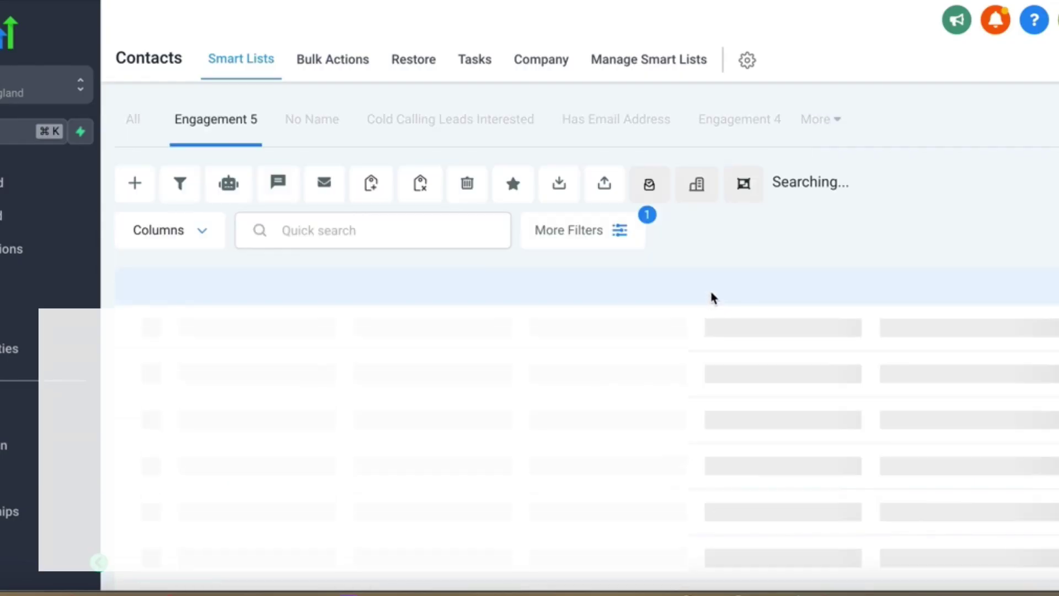
- Select all 54 records in the Engagement 5 list
{"action": "left_click", "coordinate": [229, 185]}
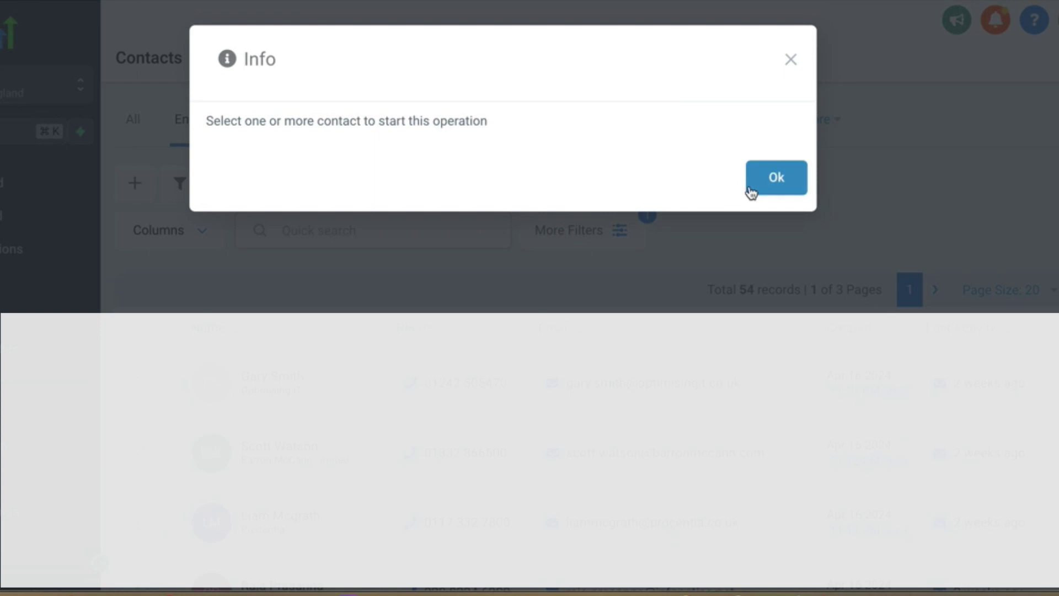
{"action": "left_click", "coordinate": [773, 182]}
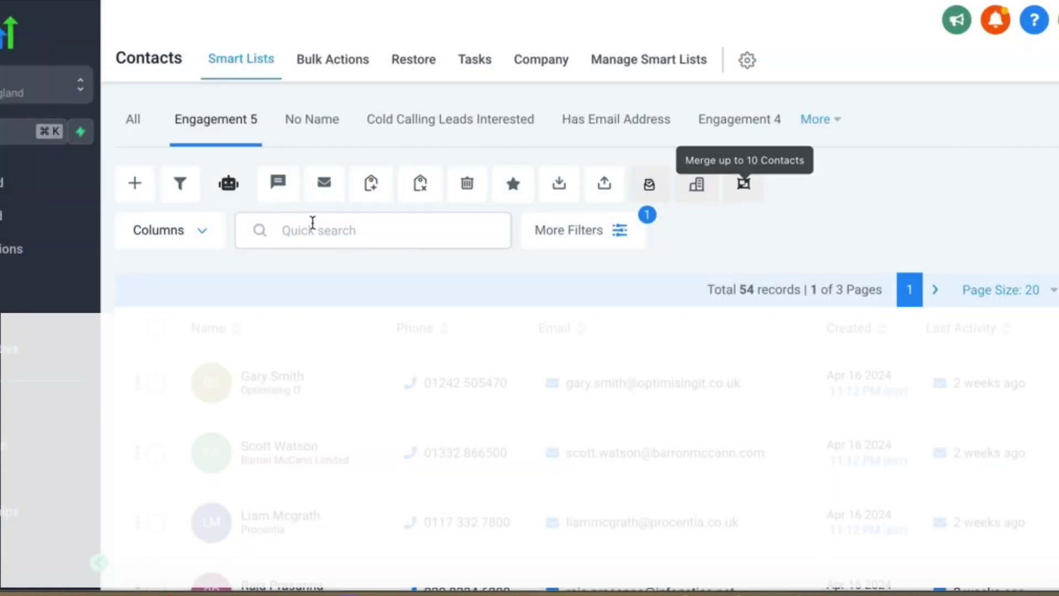
{"action": "left_click", "coordinate": [155, 327]}
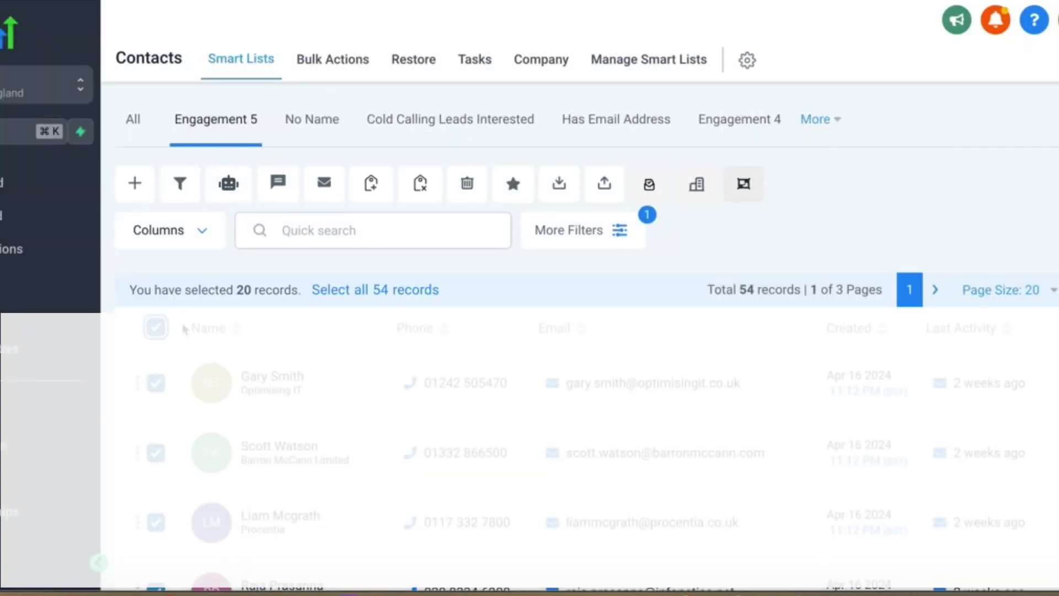
{"action": "left_click", "coordinate": [350, 291]}
- Add them to the '4. Engagement is 5' workflow with action description '5'
{"action": "left_click", "coordinate": [228, 184]}
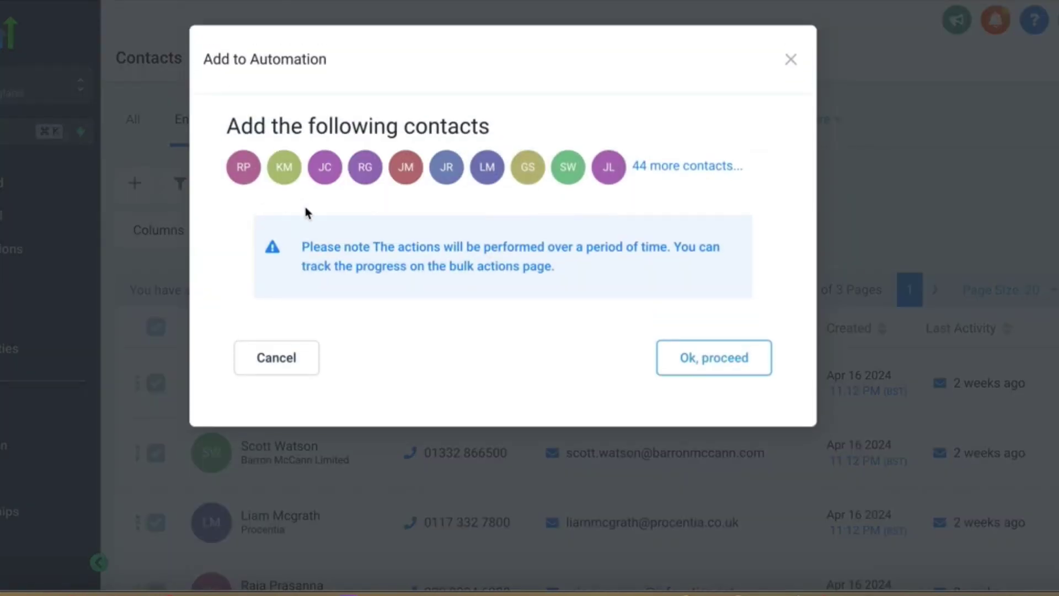
{"action": "left_click", "coordinate": [704, 360]}
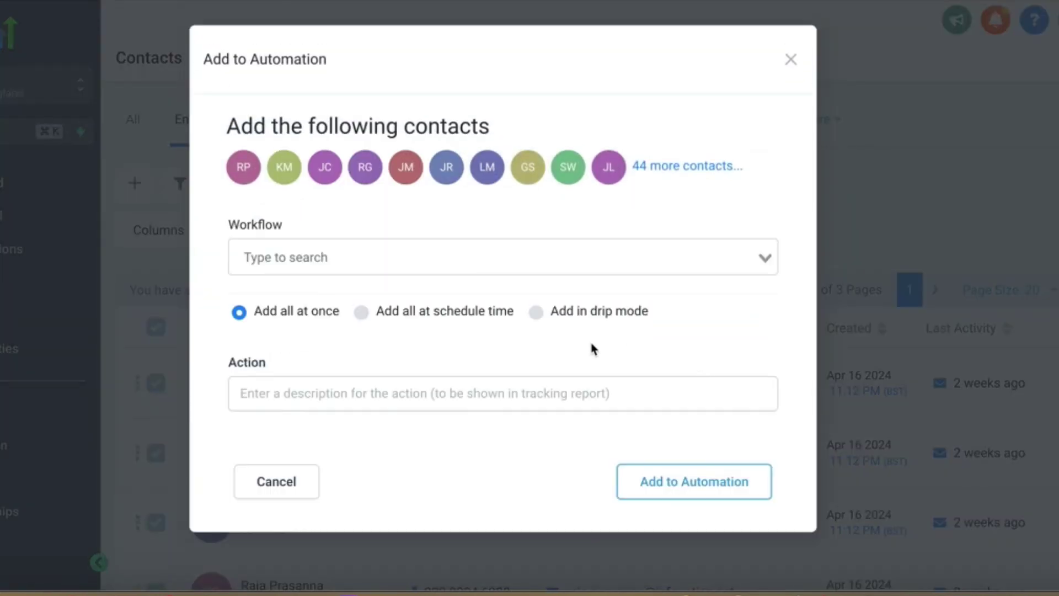
{"action": "left_click", "coordinate": [374, 257]}
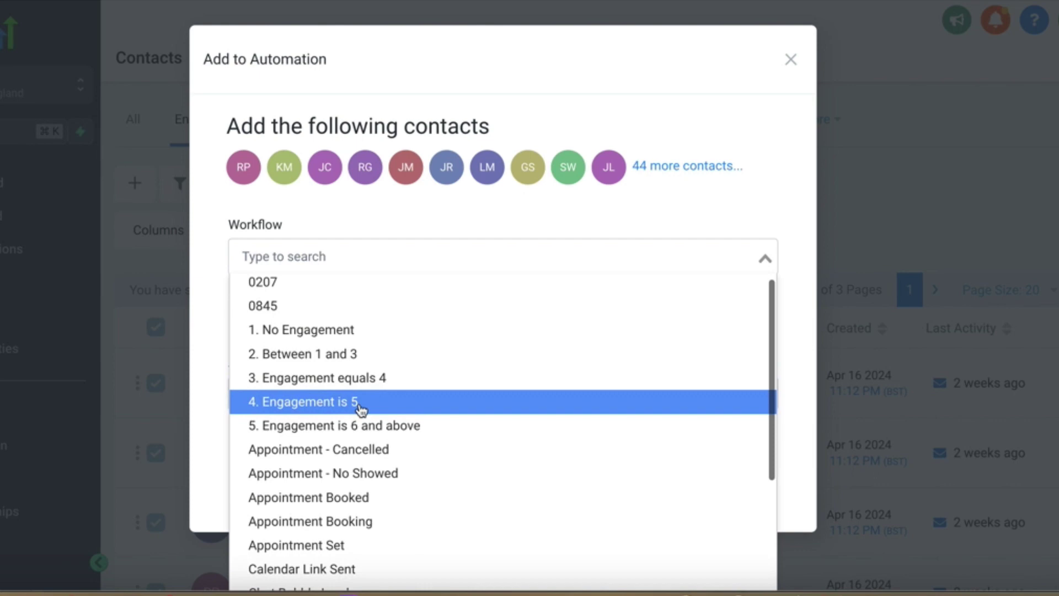
{"action": "left_click", "coordinate": [359, 408]}
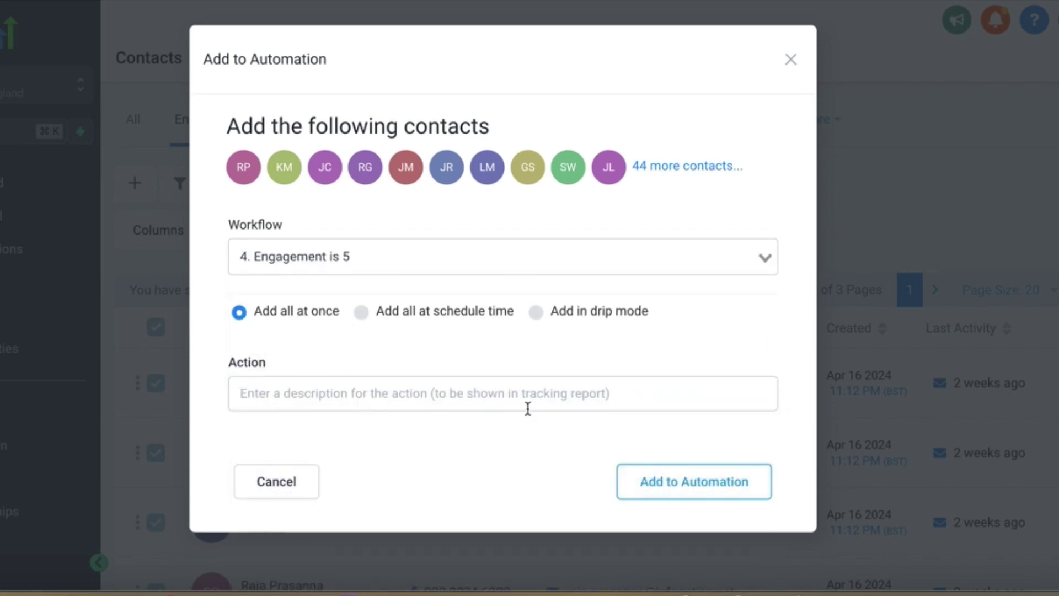
{"action": "left_click", "coordinate": [525, 397]}
{"action": "type", "text": "5"}
{"action": "left_click", "coordinate": [651, 482]}
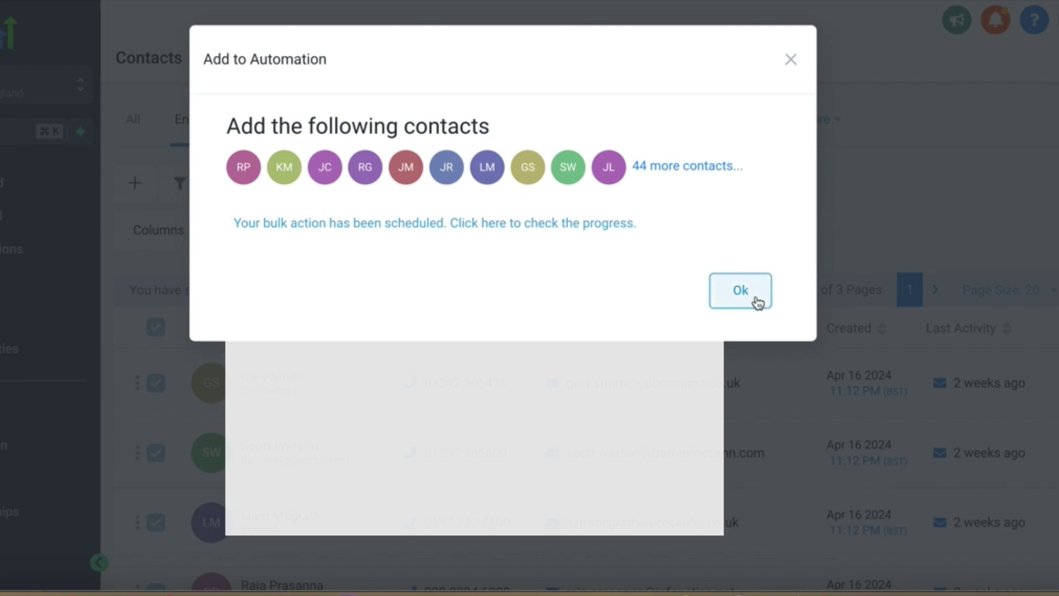
{"action": "left_click", "coordinate": [755, 296]}
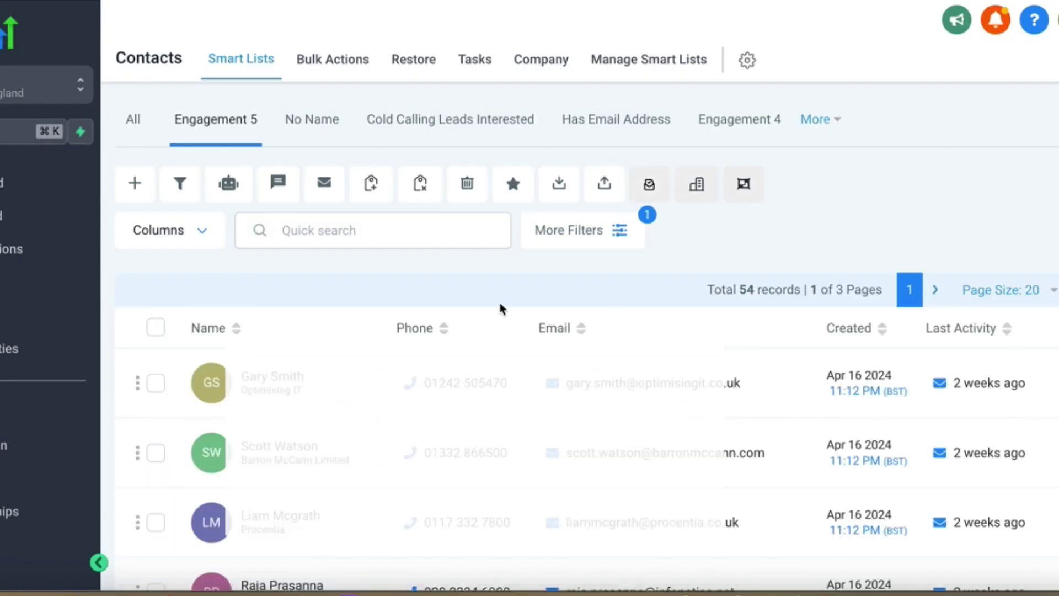
- Change the Engagement Score condition to 'more than 5'
{"action": "left_click", "coordinate": [555, 235]}
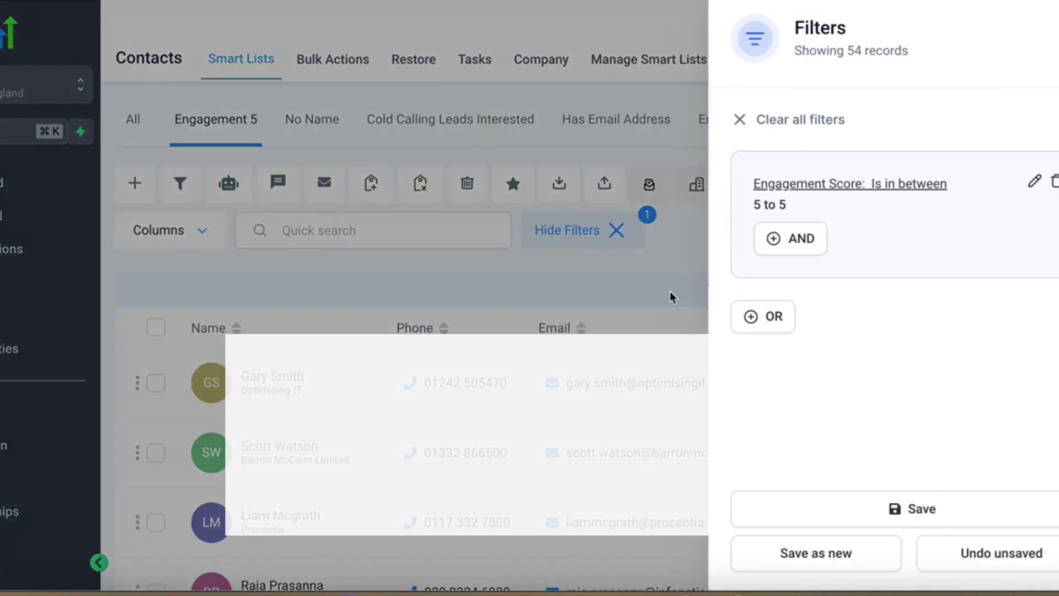
{"action": "left_click", "coordinate": [1030, 182]}
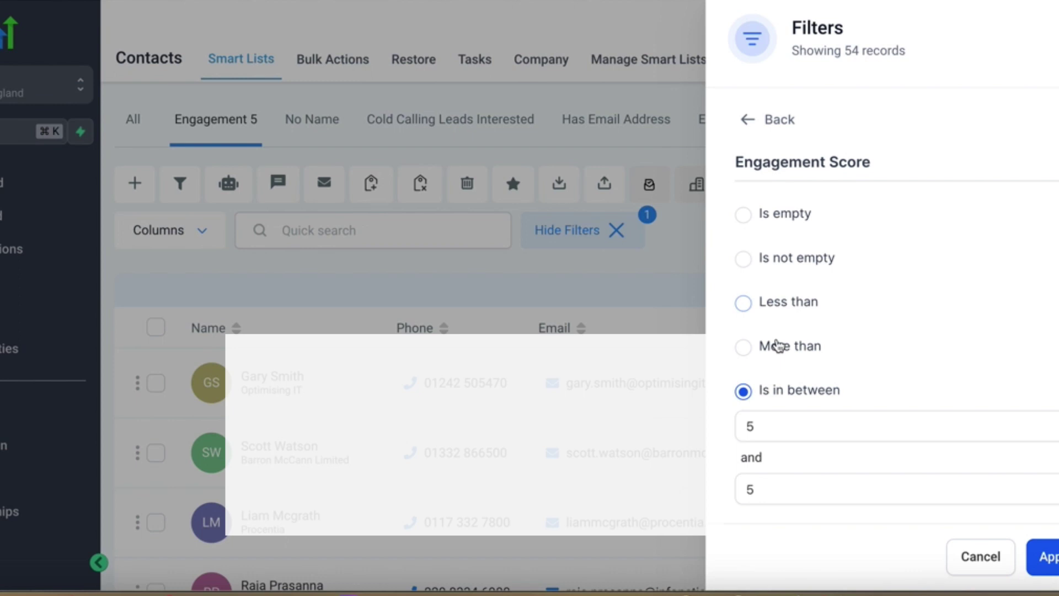
{"action": "left_click", "coordinate": [743, 347]}
{"action": "left_click", "coordinate": [793, 373]}
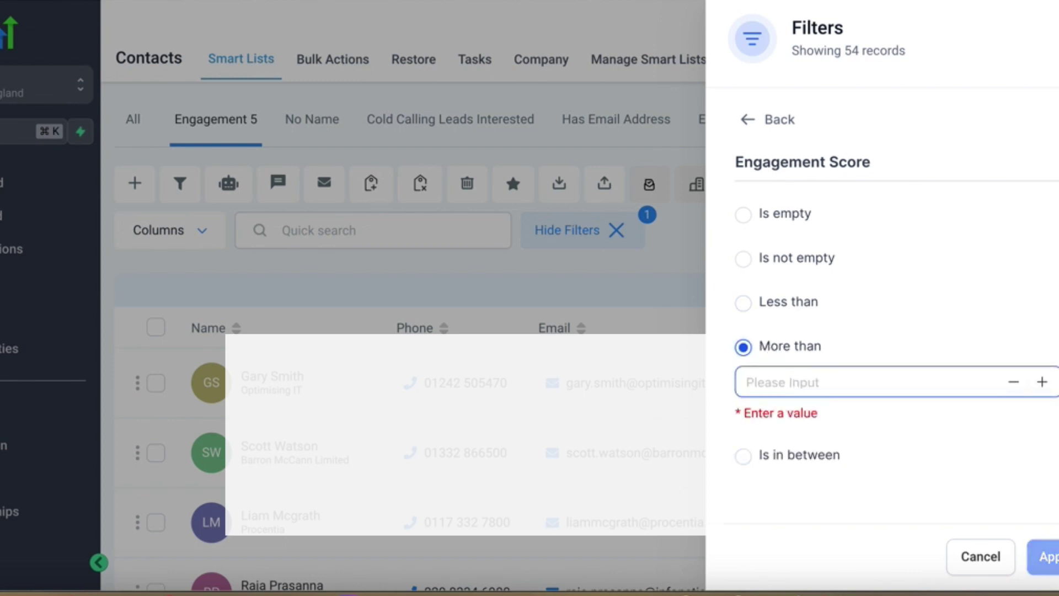
{"action": "type", "text": "5"}
{"action": "left_click", "coordinate": [1043, 557]}
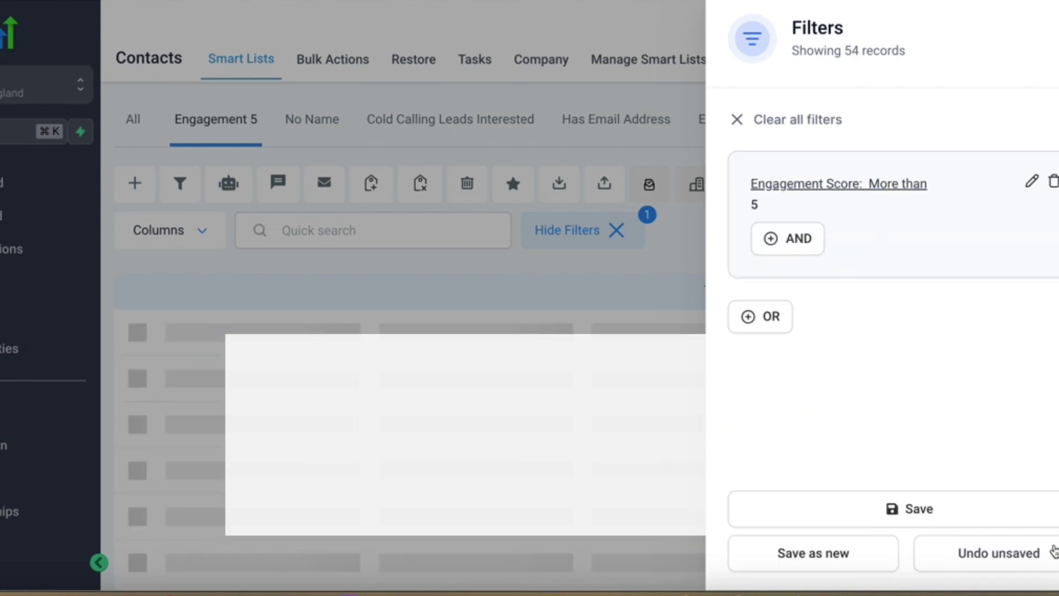
- Save the filter as a new smart list named 'Engagement more than 5'
{"action": "left_click", "coordinate": [843, 551]}
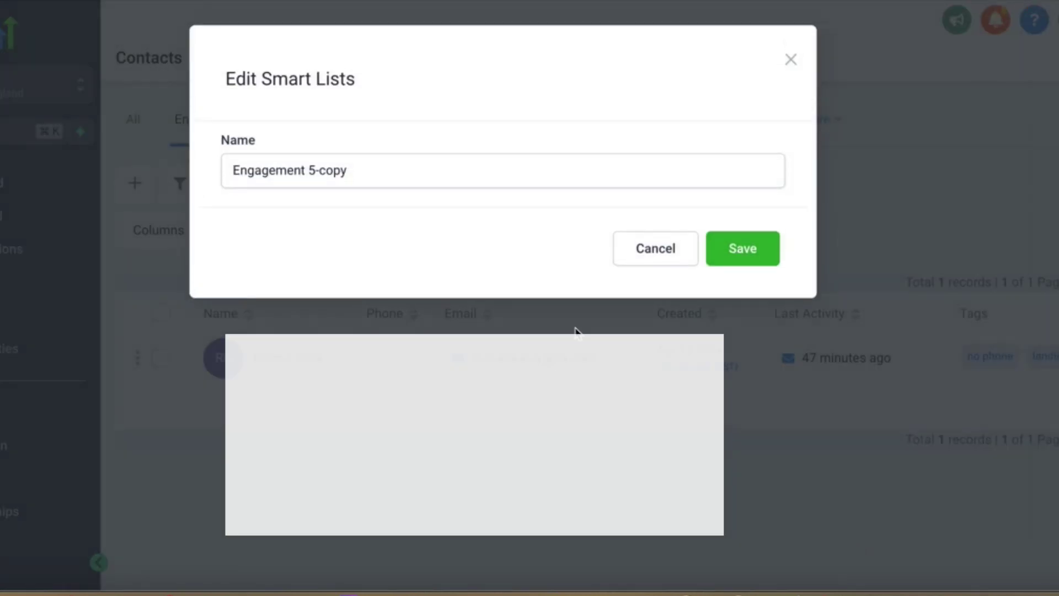
{"action": "left_click_drag", "start_coordinate": [310, 171], "coordinate": [381, 169]}
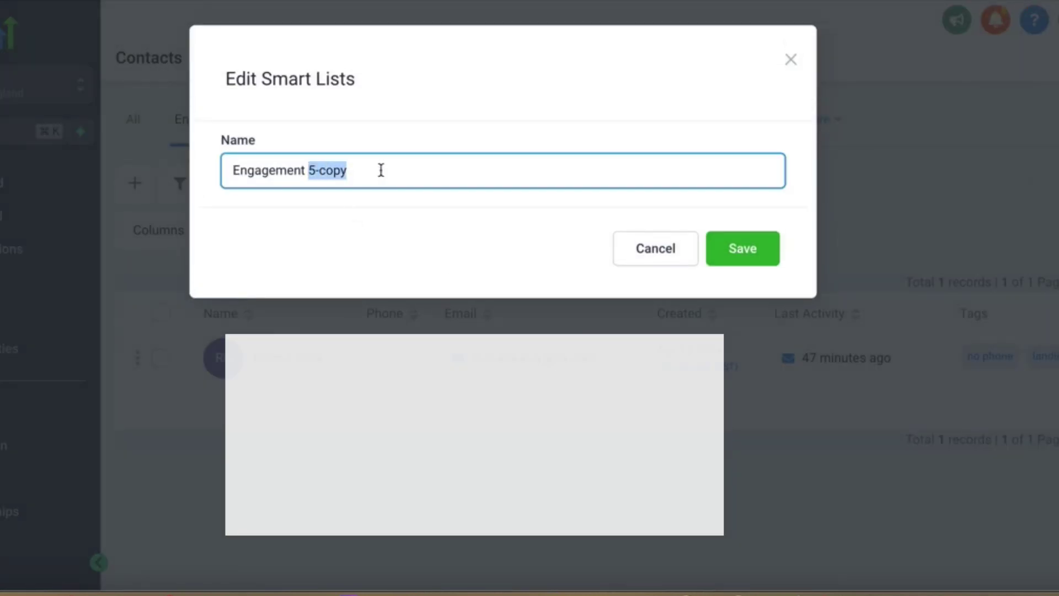
{"action": "type", "text": "mo"}
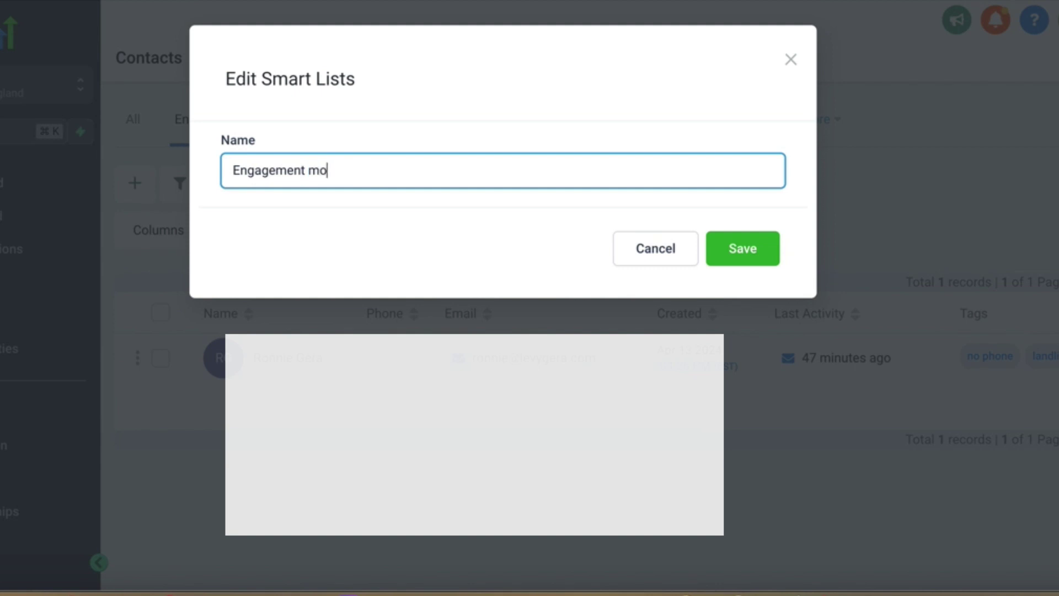
{"action": "type", "text": "re than 5"}
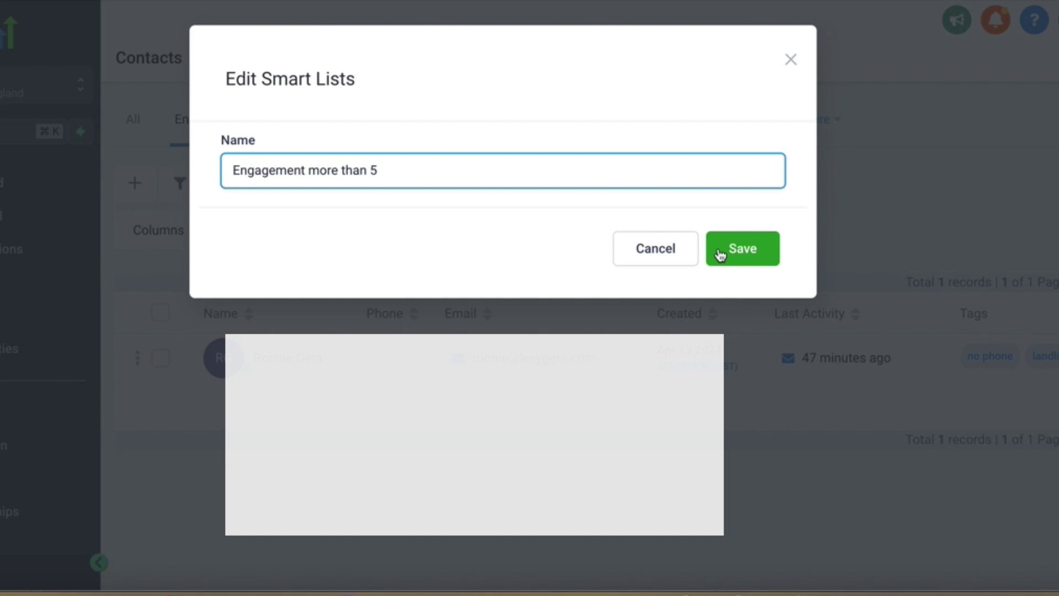
{"action": "left_click", "coordinate": [739, 252]}
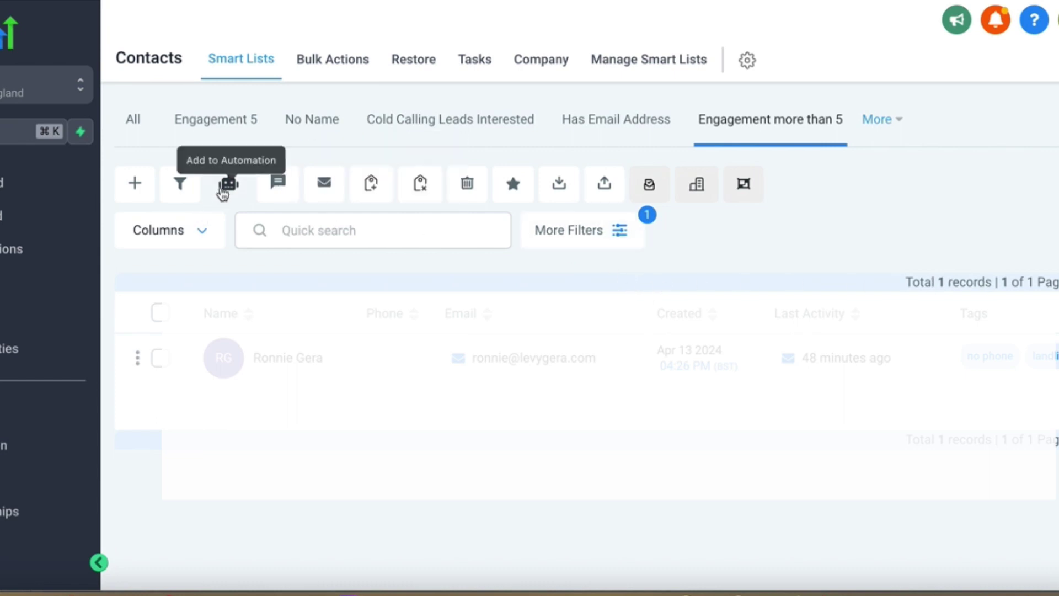
- Enrol the single 'Engagement more than 5' contact in workflow '5. Engagement is 6 and above', with action description '6'
{"action": "left_click", "coordinate": [223, 190]}
{"action": "left_click", "coordinate": [780, 177]}
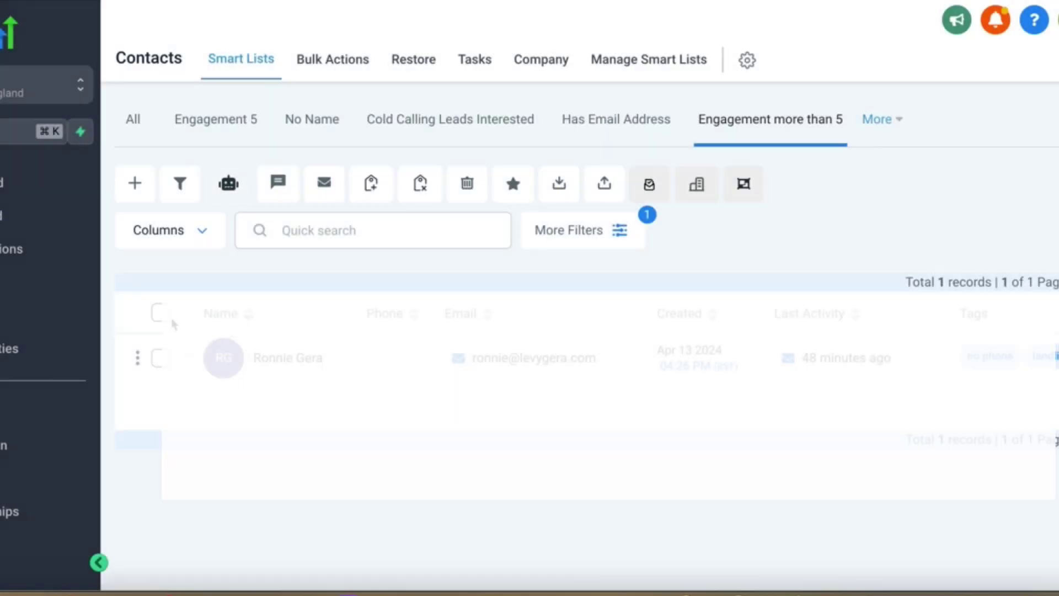
{"action": "left_click", "coordinate": [159, 314]}
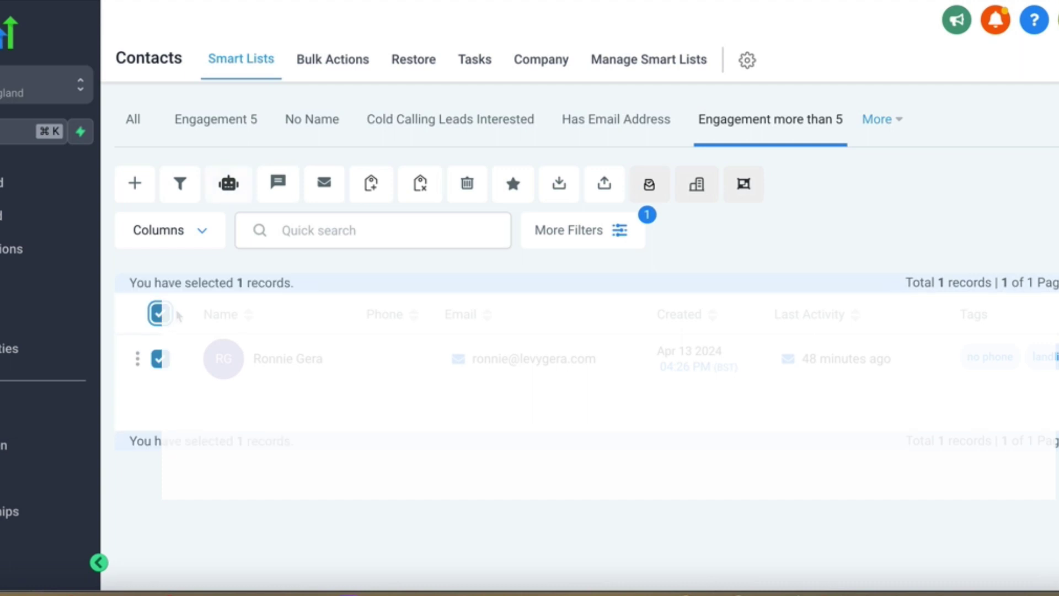
{"action": "left_click", "coordinate": [243, 193]}
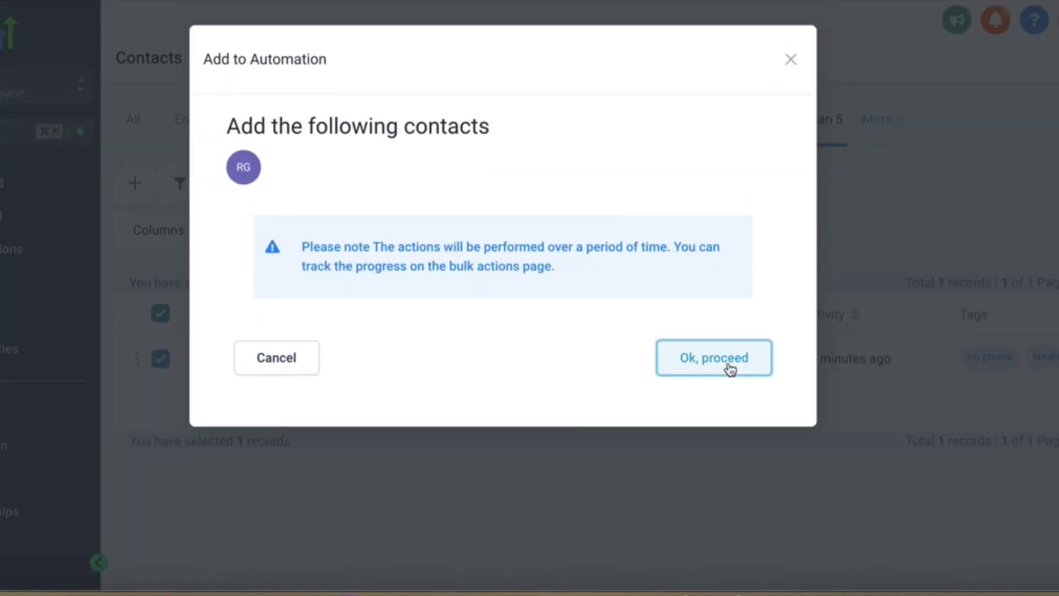
{"action": "left_click", "coordinate": [482, 264]}
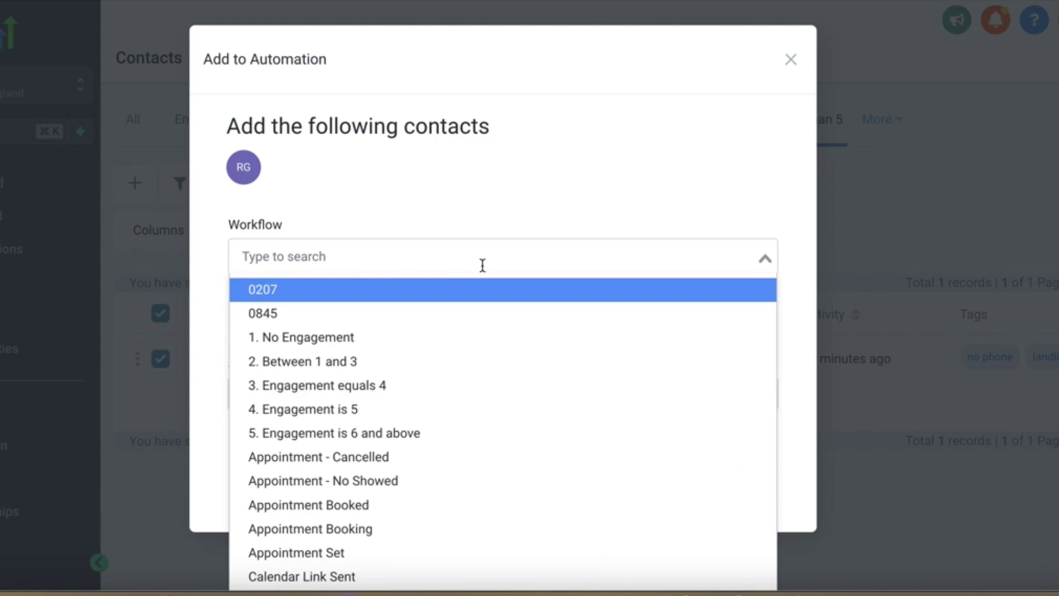
{"action": "left_click", "coordinate": [373, 433]}
{"action": "left_click", "coordinate": [337, 391]}
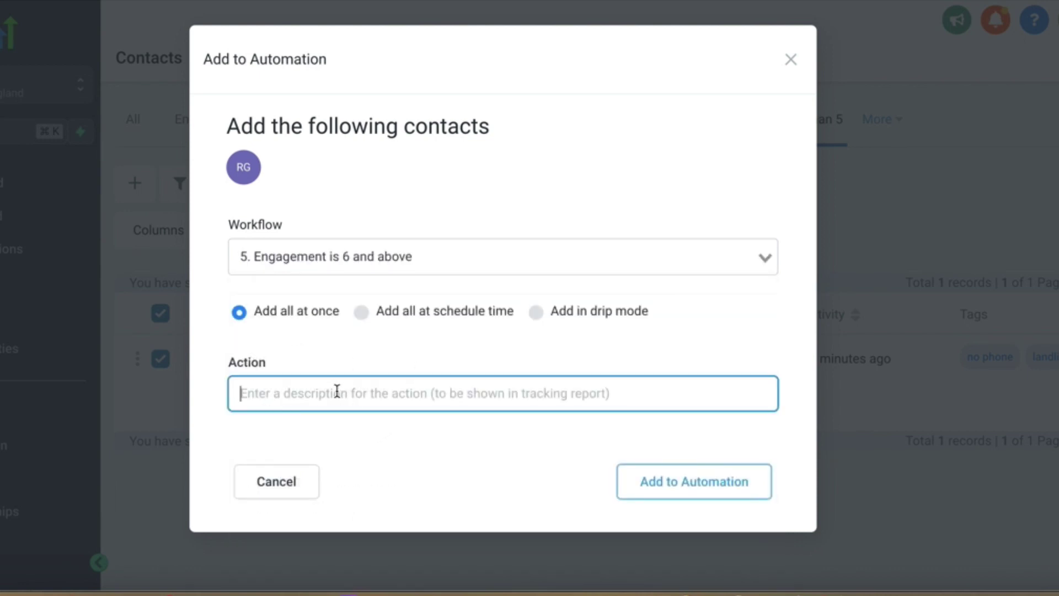
{"action": "type", "text": "6"}
{"action": "left_click", "coordinate": [643, 472]}
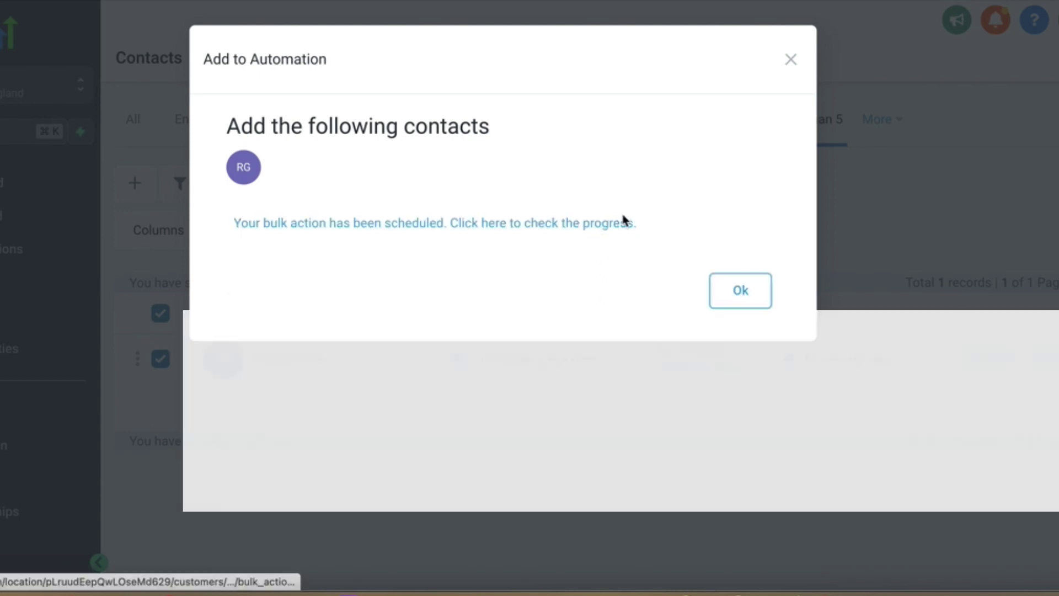
{"action": "left_click", "coordinate": [734, 290]}
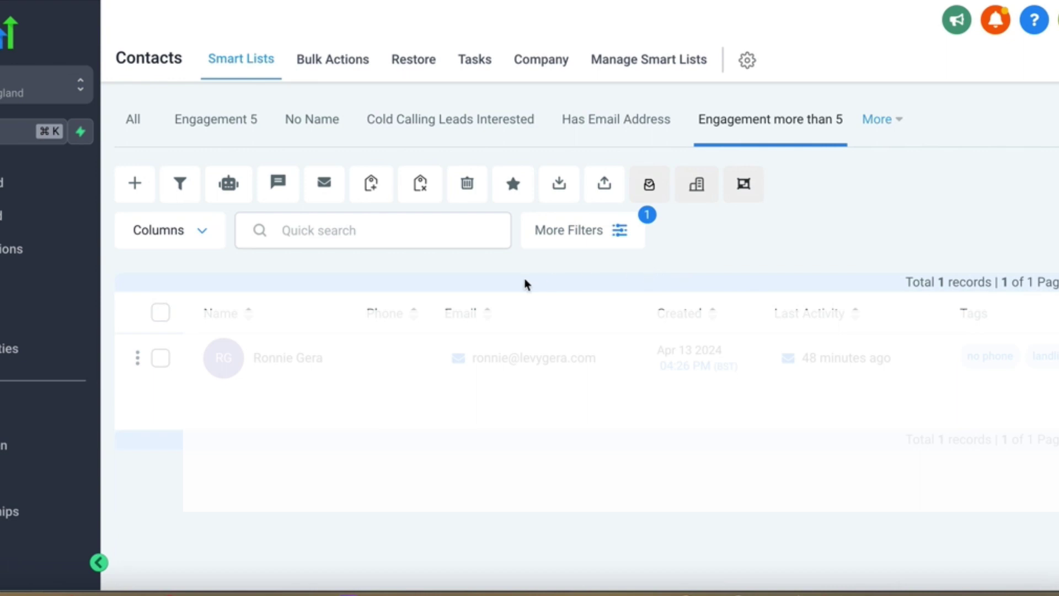
- Open Settings > Manage Scoring to reach the Engagement Score profile
{"action": "scroll", "coordinate": [71, 376], "scroll_direction": "down", "scroll_amount": 2}
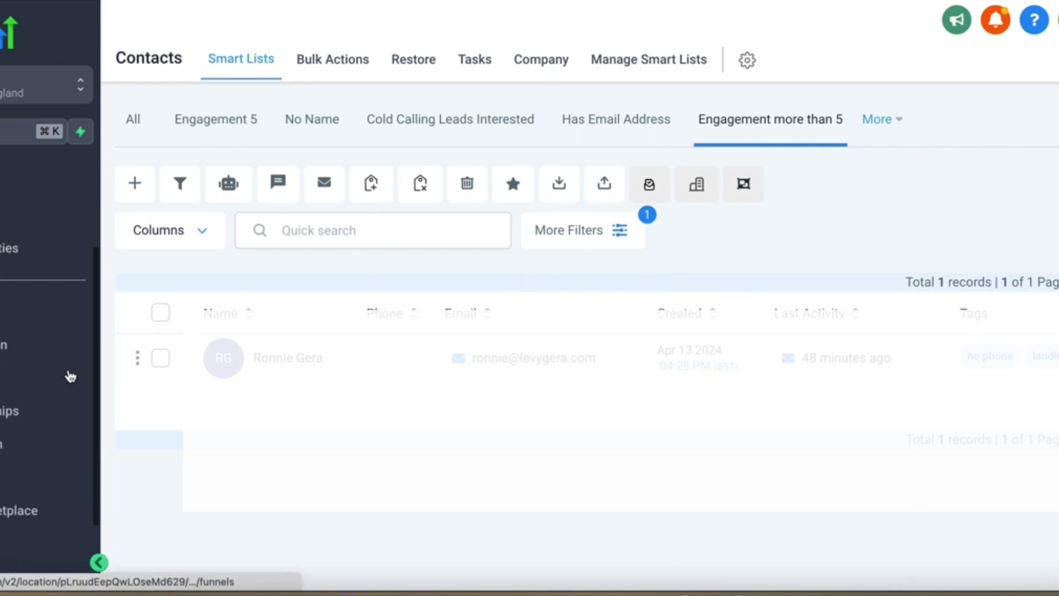
{"action": "scroll", "coordinate": [71, 376], "scroll_direction": "up", "scroll_amount": 2}
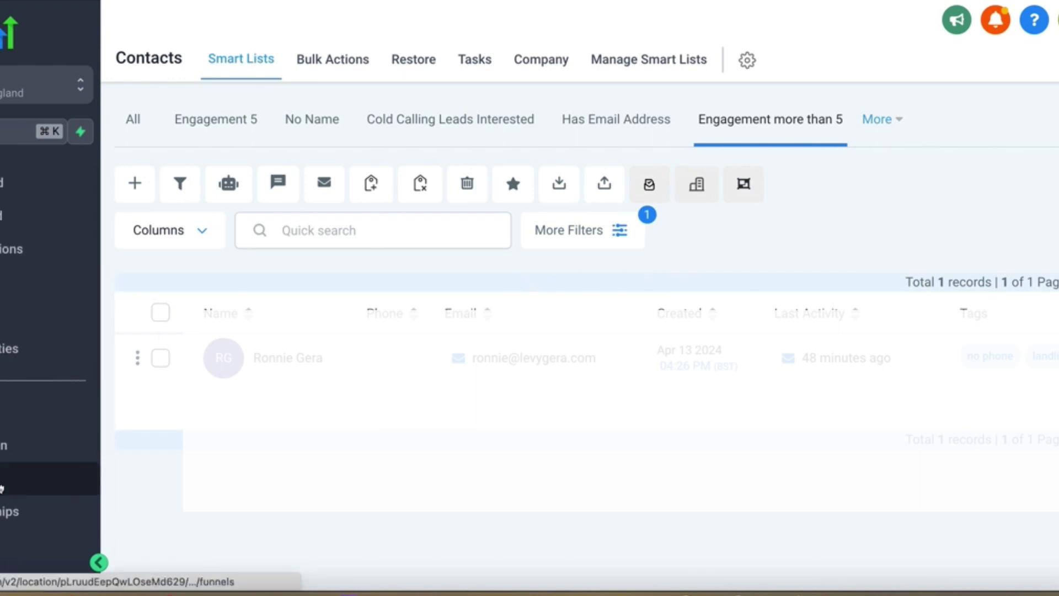
{"action": "left_click", "coordinate": [16, 560]}
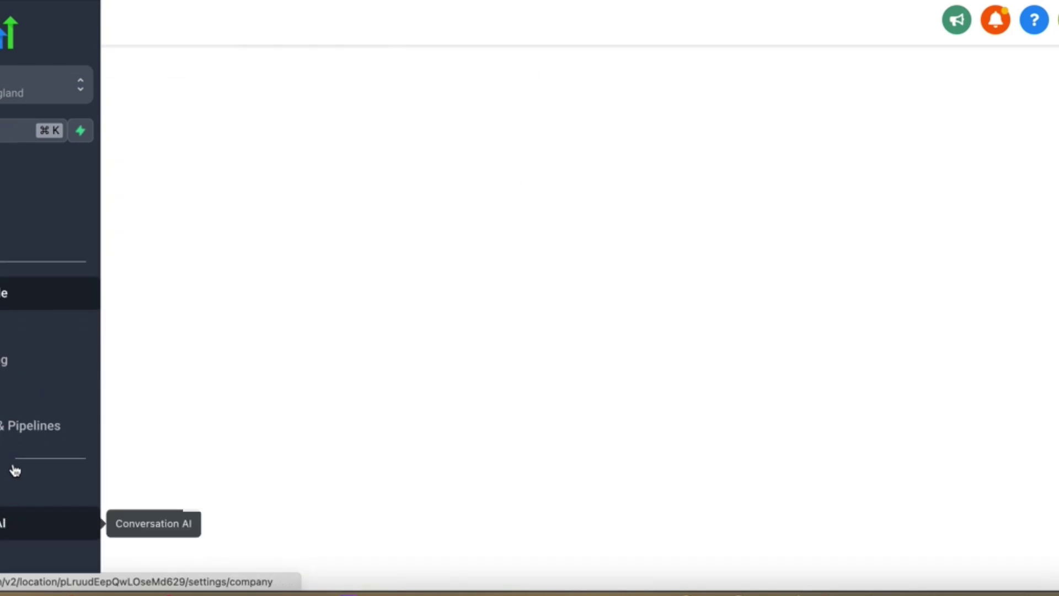
{"action": "scroll", "coordinate": [15, 451], "scroll_direction": "down", "scroll_amount": 4}
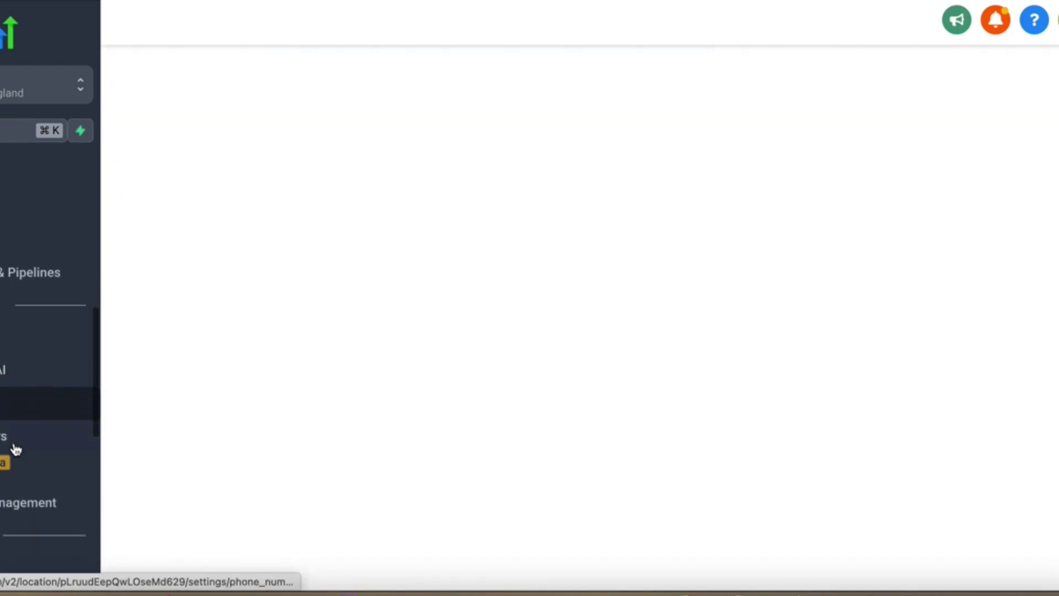
{"action": "scroll", "coordinate": [16, 450], "scroll_direction": "down", "scroll_amount": 5}
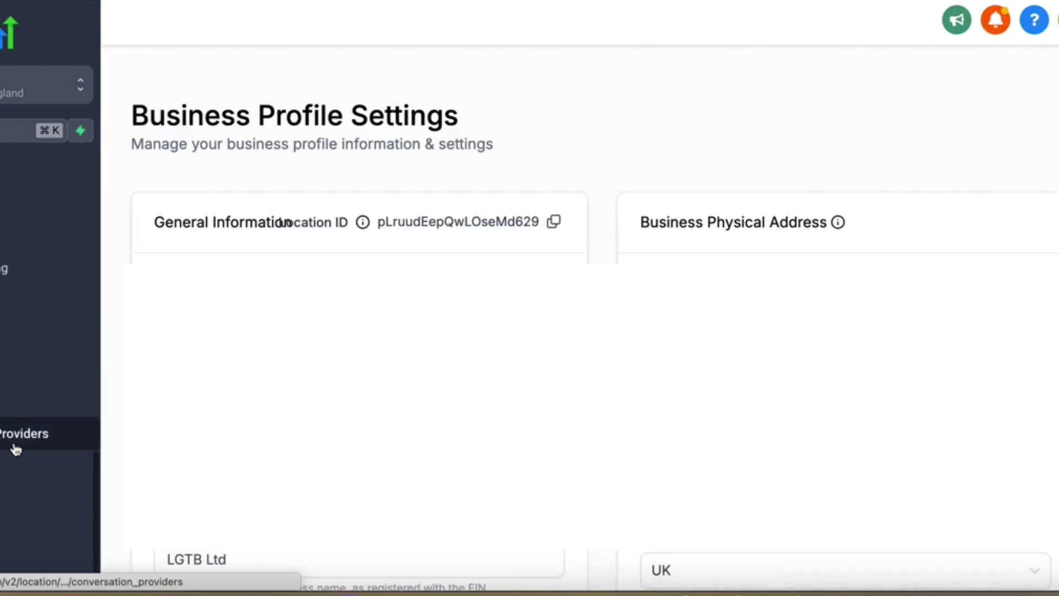
{"action": "scroll", "coordinate": [33, 433], "scroll_direction": "up", "scroll_amount": 3}
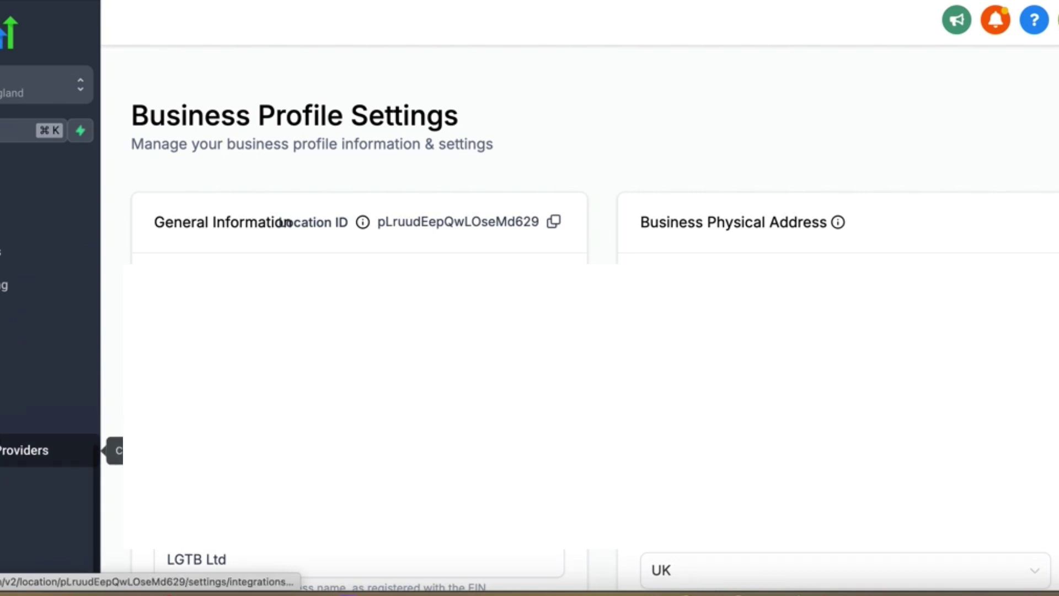
{"action": "left_click", "coordinate": [34, 391]}
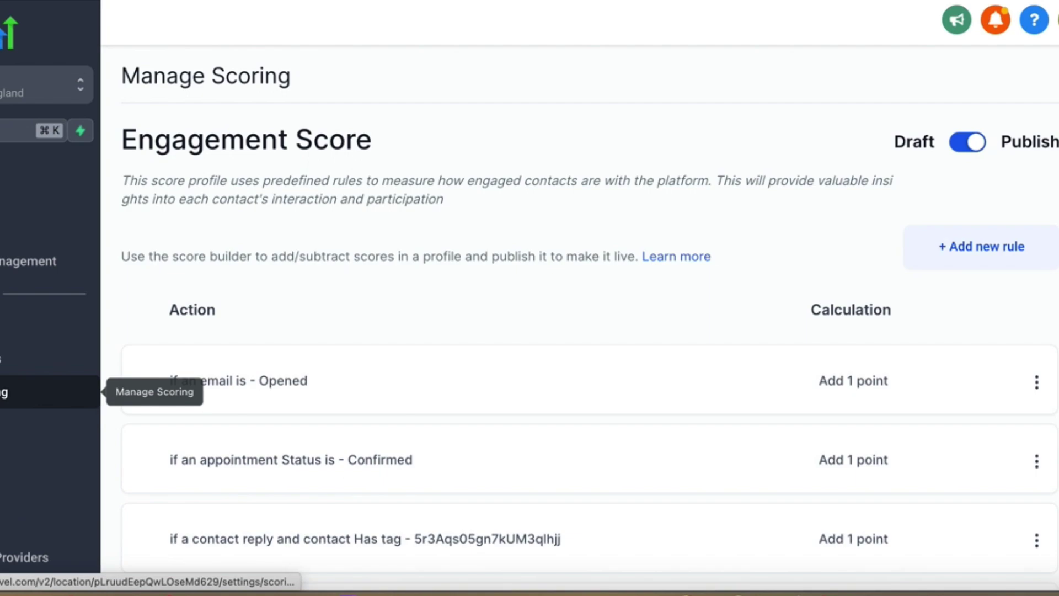
- Delete the contact-reply tag rule from the Engagement Score rules
{"action": "scroll", "coordinate": [281, 375], "scroll_direction": "down", "scroll_amount": 1}
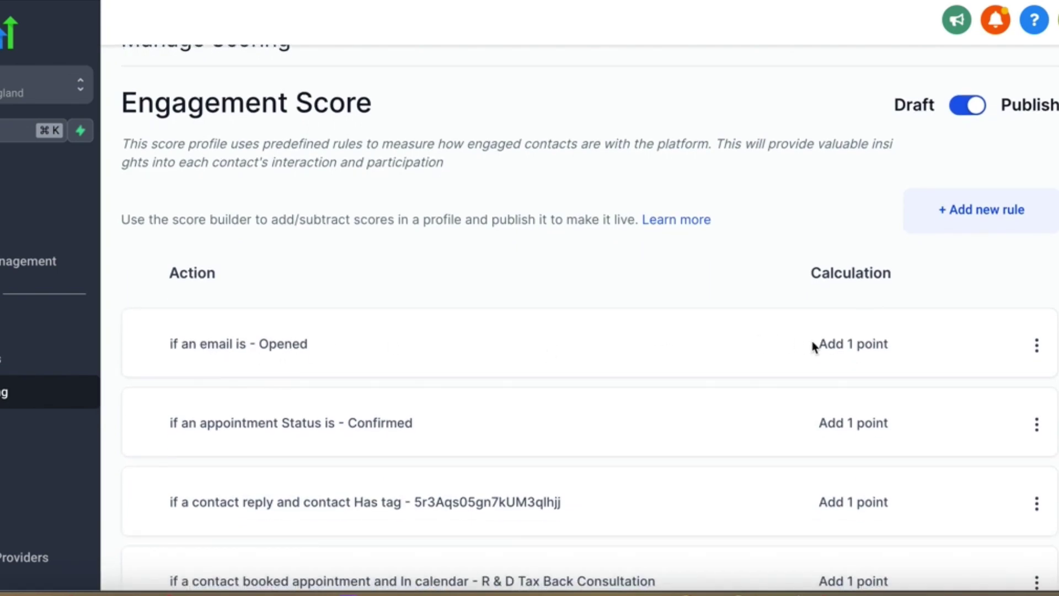
{"action": "scroll", "coordinate": [558, 384], "scroll_direction": "down", "scroll_amount": 1}
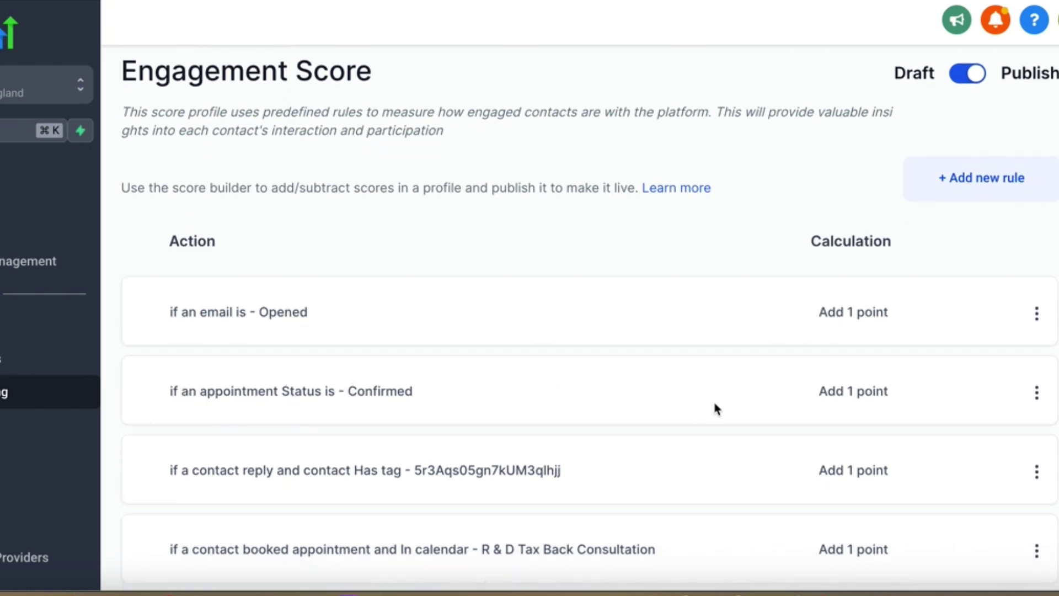
{"action": "scroll", "coordinate": [667, 393], "scroll_direction": "down", "scroll_amount": 2}
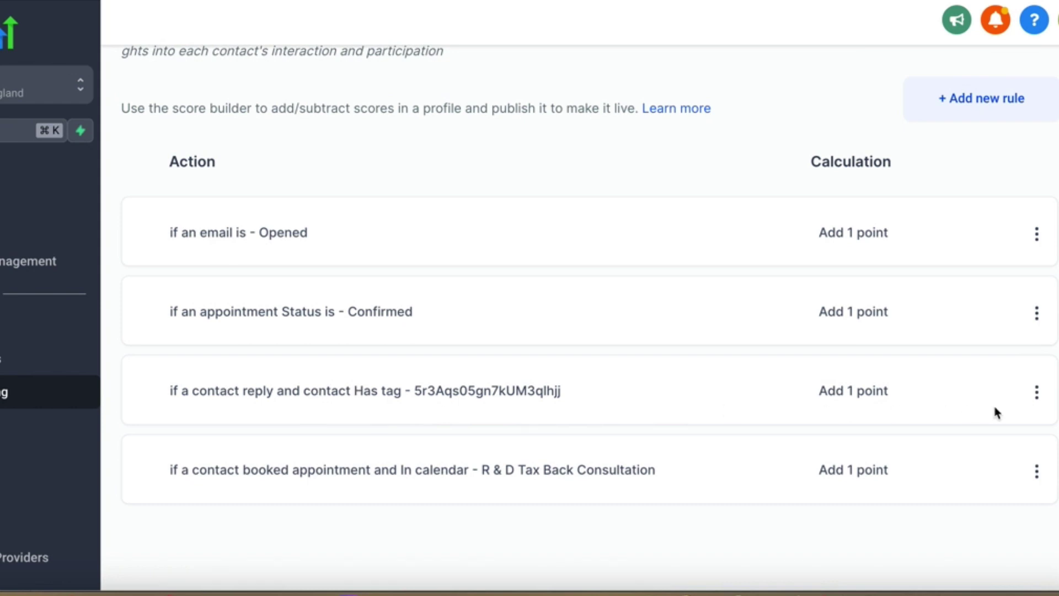
{"action": "left_click", "coordinate": [1036, 393]}
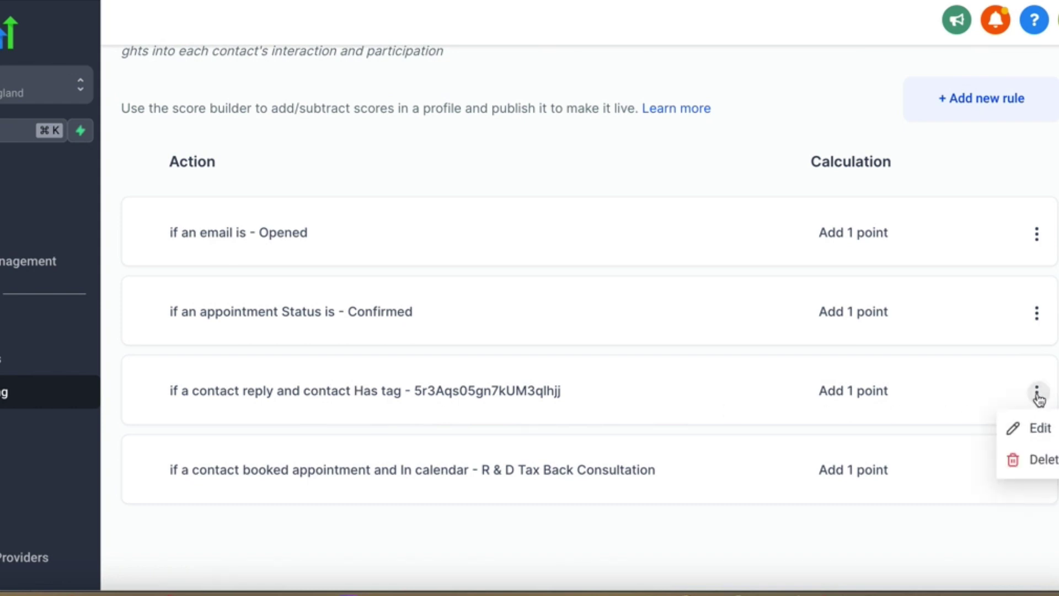
{"action": "left_click", "coordinate": [1034, 460]}
{"action": "left_click", "coordinate": [633, 210]}
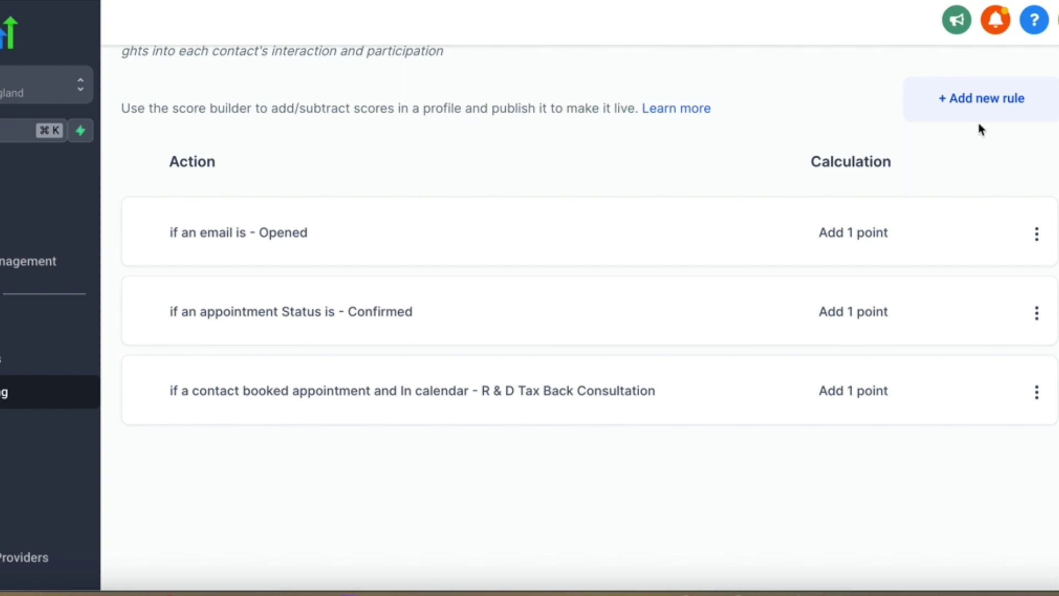
- Add a rule giving 1 point when an email is Clicked (Email Events > Event)
{"action": "left_click", "coordinate": [976, 104]}
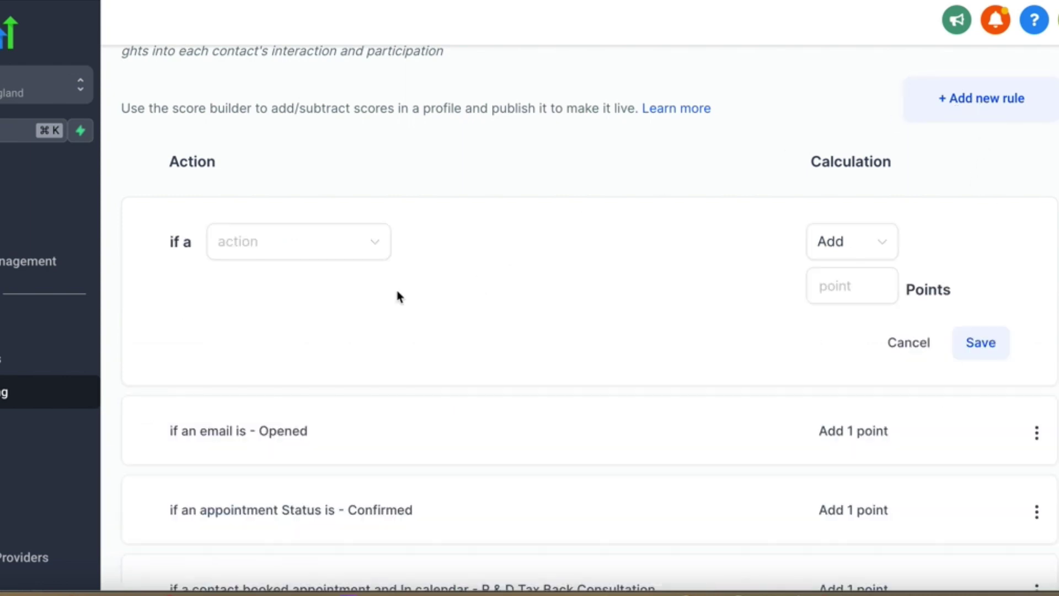
{"action": "left_click", "coordinate": [326, 253]}
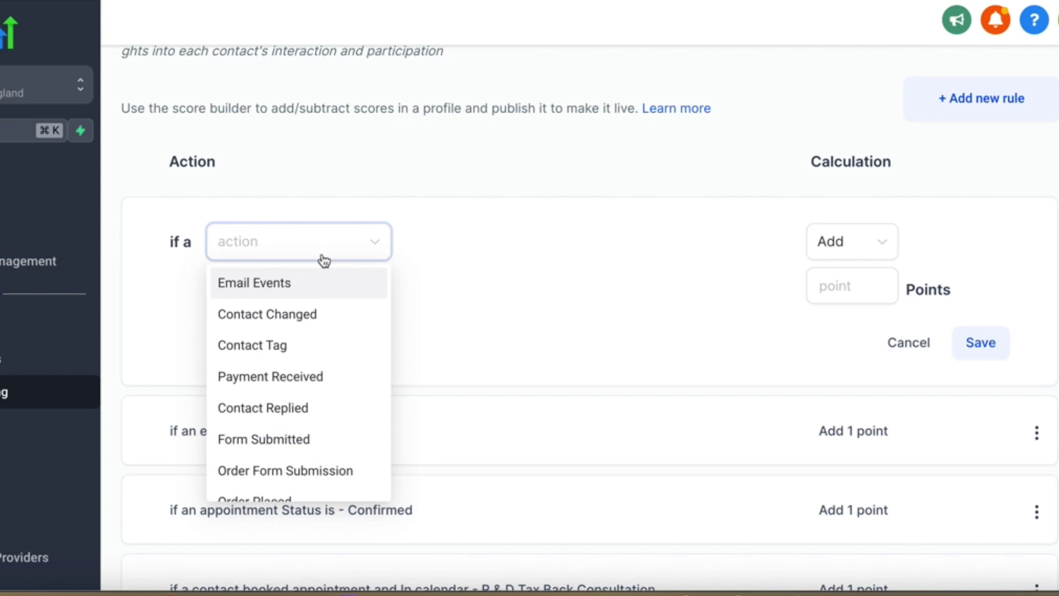
{"action": "left_click", "coordinate": [308, 285]}
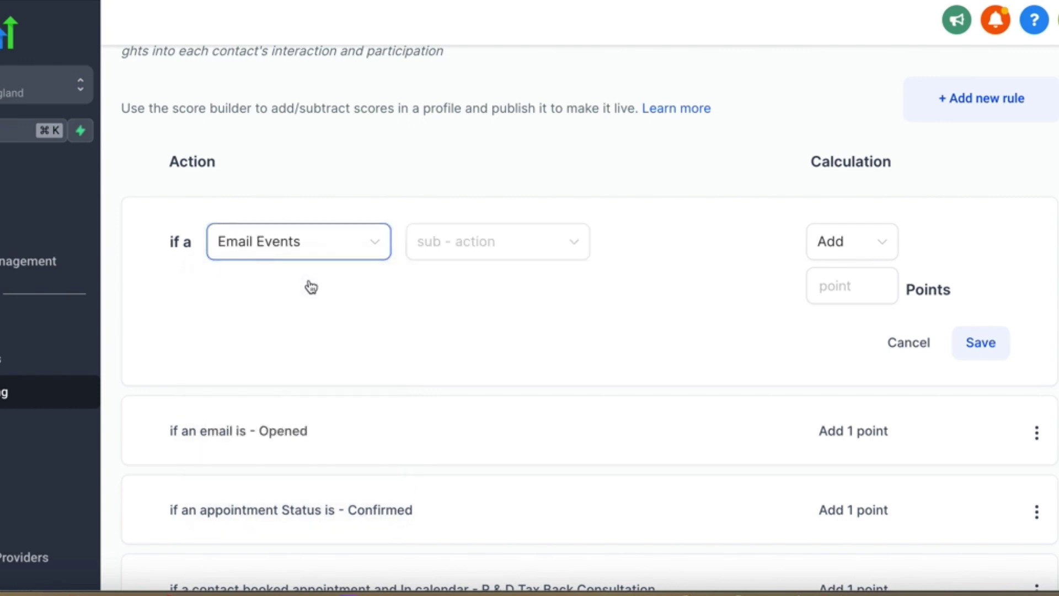
{"action": "left_click", "coordinate": [465, 263]}
{"action": "left_click", "coordinate": [462, 289]}
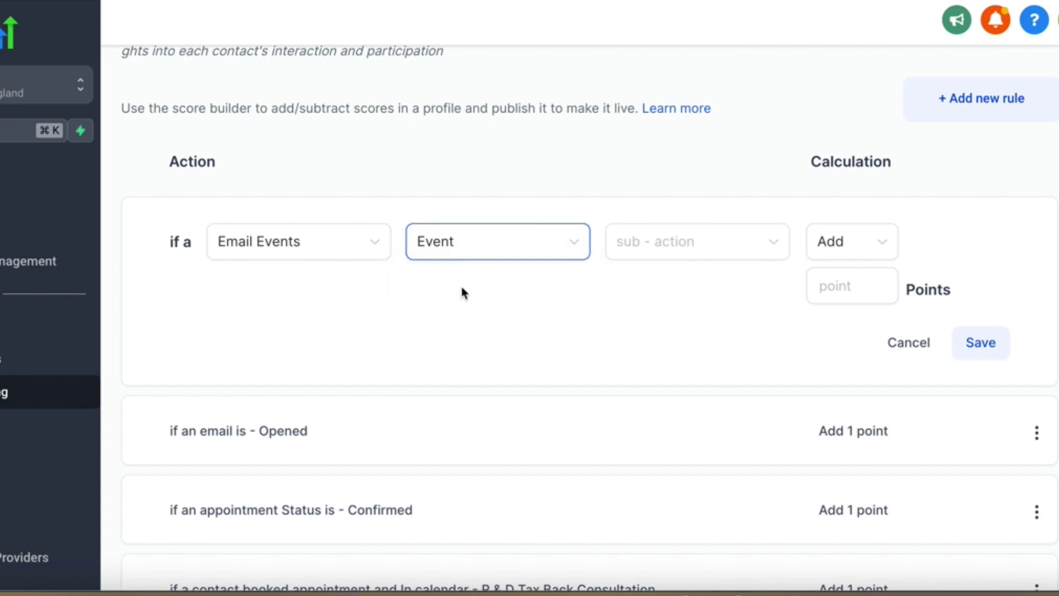
{"action": "left_click", "coordinate": [693, 253]}
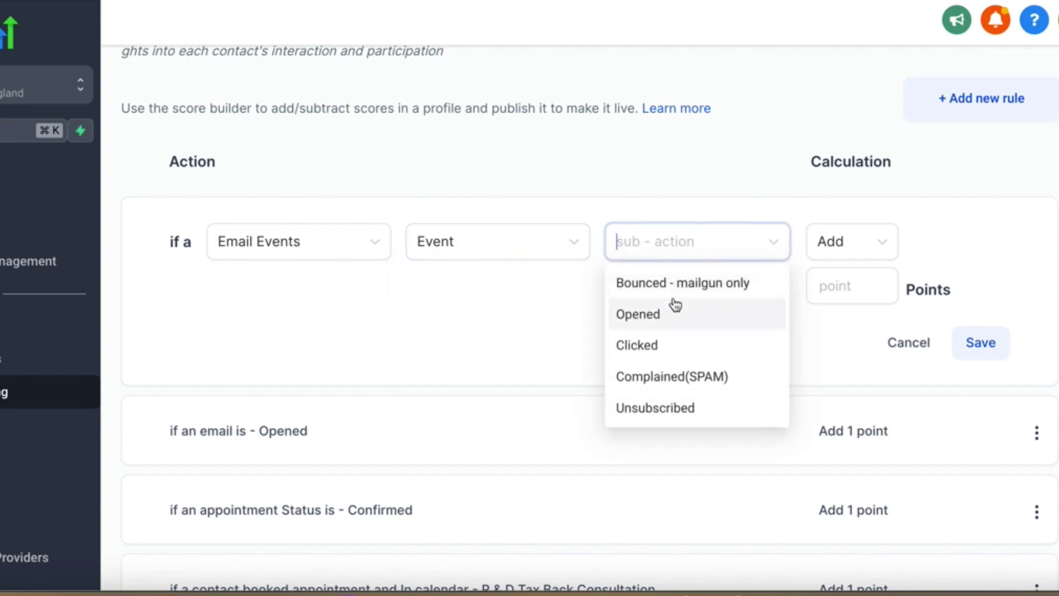
{"action": "left_click", "coordinate": [656, 346]}
{"action": "left_click", "coordinate": [829, 285]}
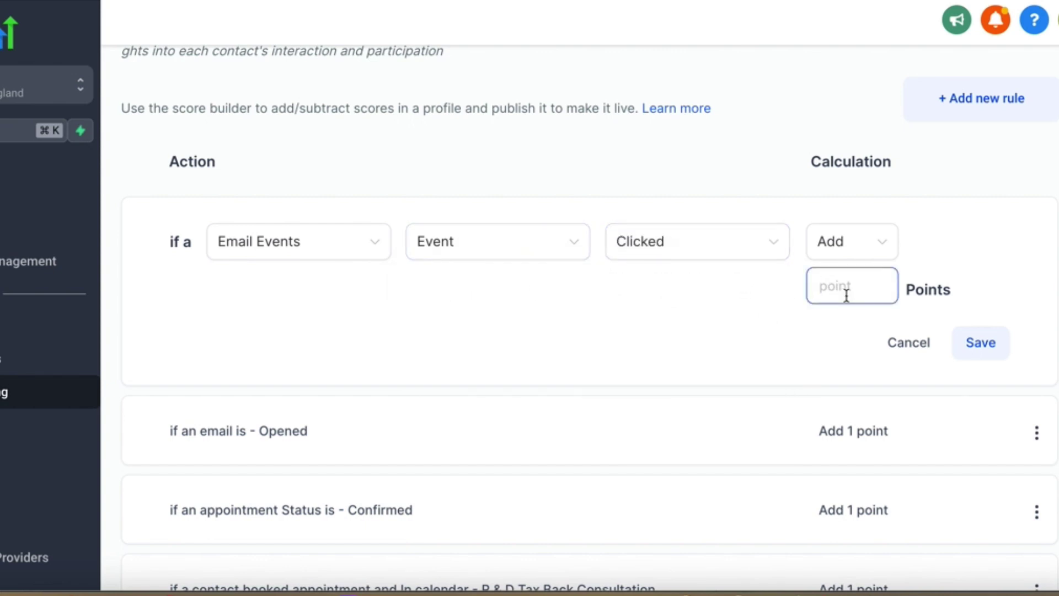
{"action": "left_click", "coordinate": [977, 343]}
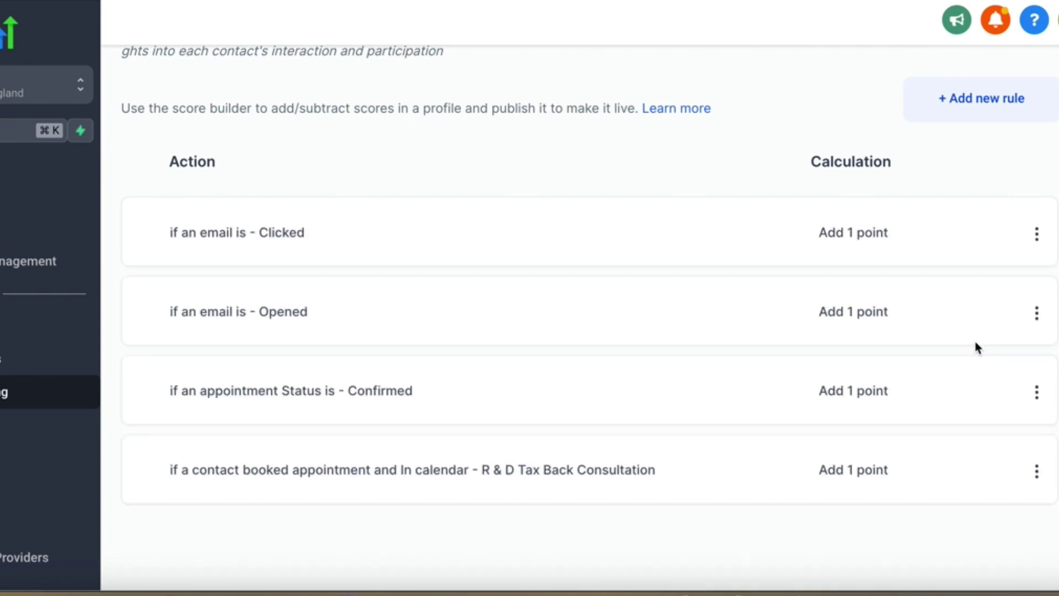
- Add a rule subtracting 2 points when an email is Complained(SPAM)
{"action": "left_click", "coordinate": [960, 101]}
{"action": "left_click", "coordinate": [269, 245]}
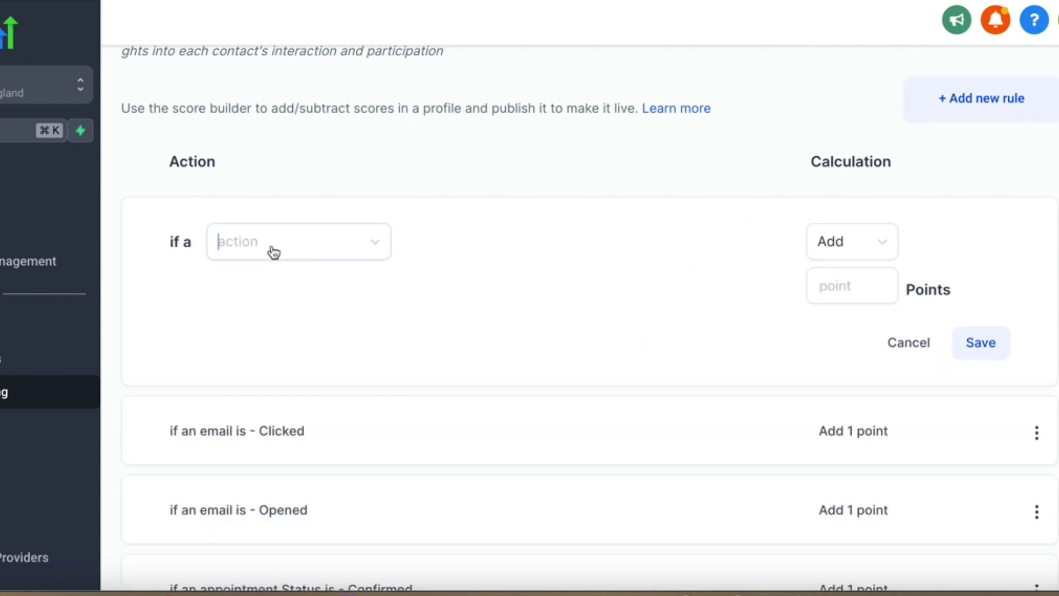
{"action": "left_click", "coordinate": [259, 283]}
{"action": "left_click", "coordinate": [446, 245]}
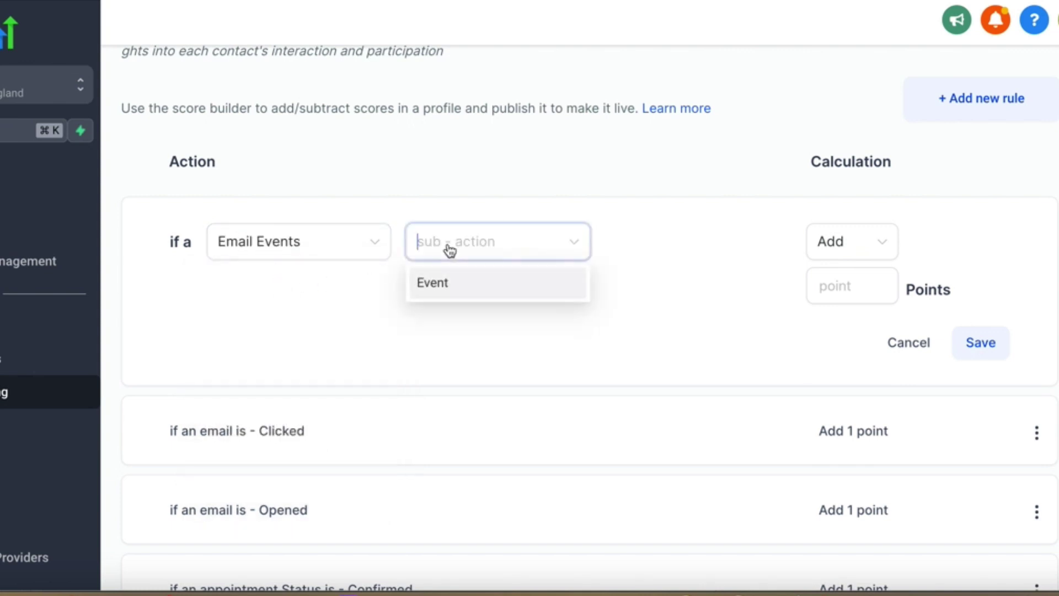
{"action": "left_click", "coordinate": [450, 285]}
{"action": "left_click", "coordinate": [631, 244]}
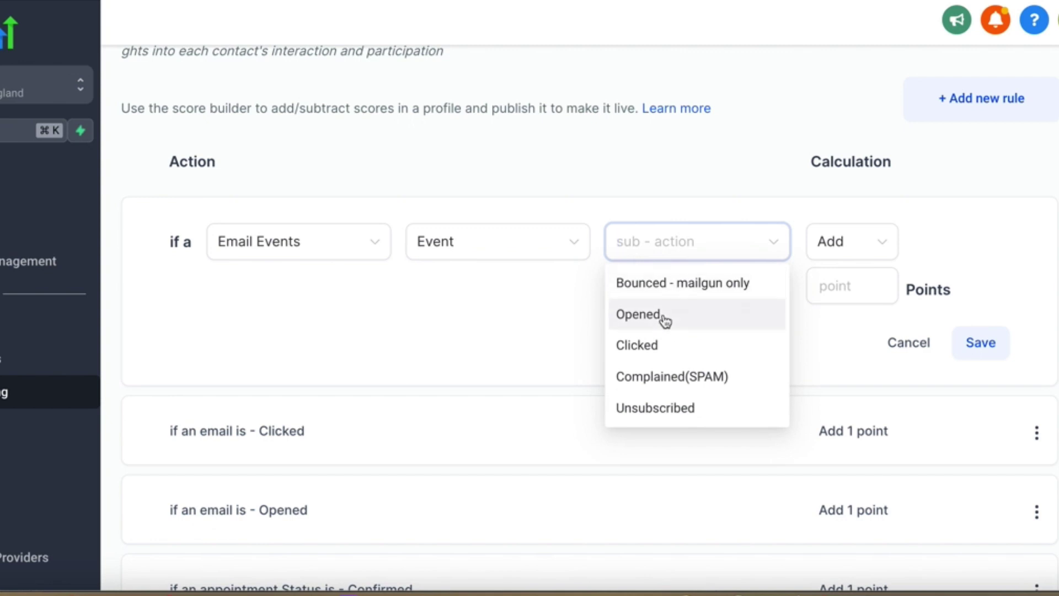
{"action": "left_click", "coordinate": [660, 386]}
{"action": "left_click", "coordinate": [833, 251]}
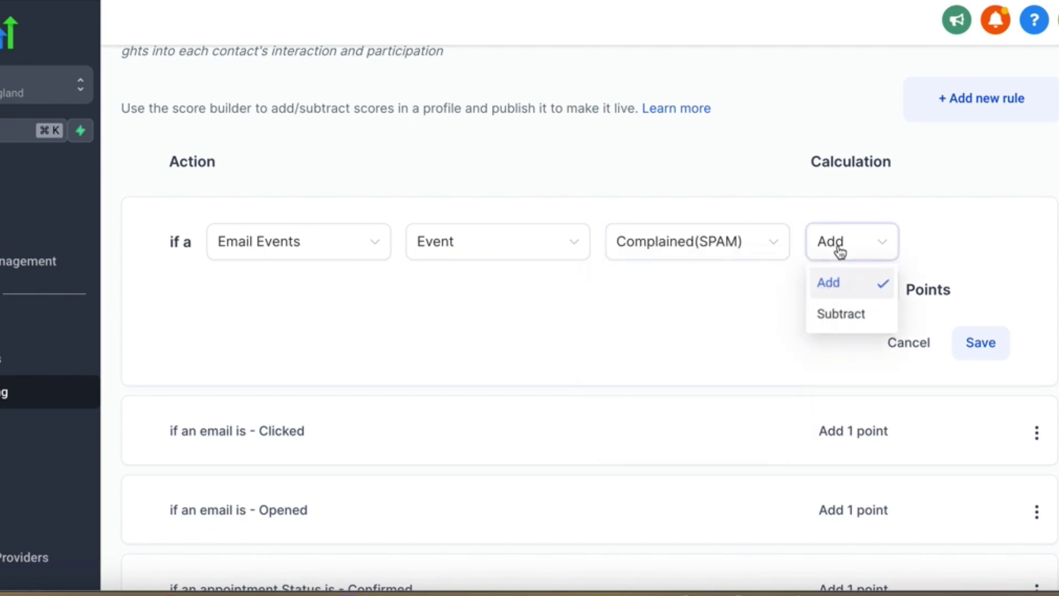
{"action": "left_click", "coordinate": [834, 312]}
{"action": "left_click", "coordinate": [841, 286]}
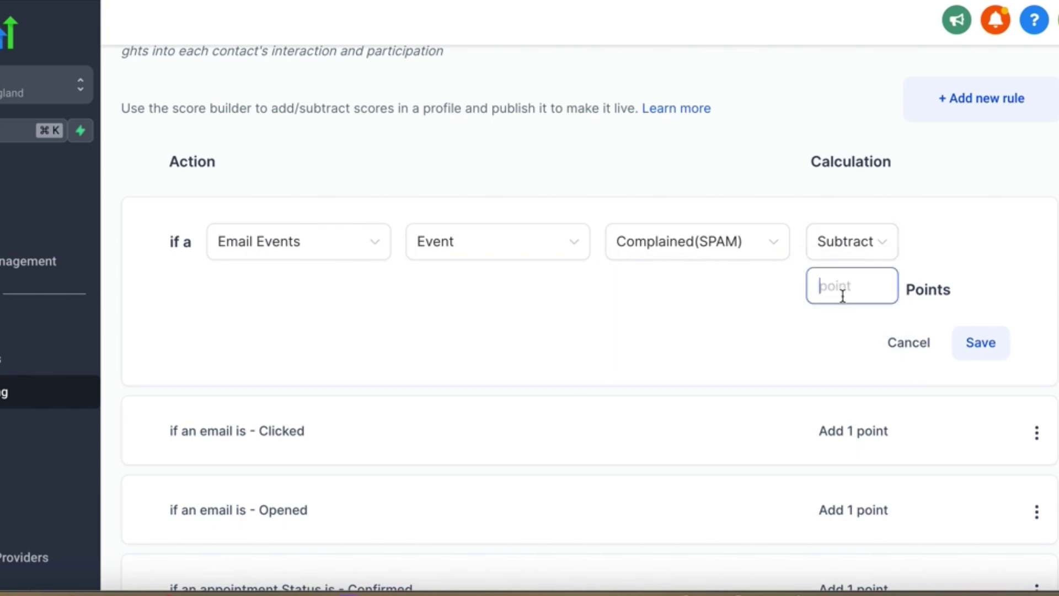
{"action": "type", "text": "2"}
{"action": "left_click", "coordinate": [974, 343]}
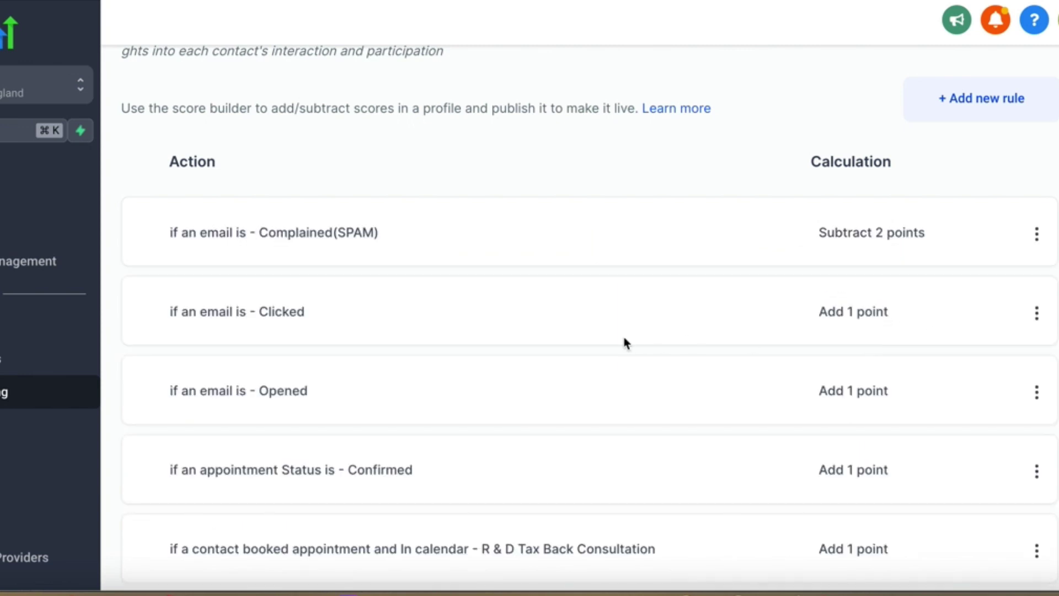
- Add a 2-point rule for Form Submitted > Form is '1. Contact Form - website'
{"action": "left_click", "coordinate": [981, 101]}
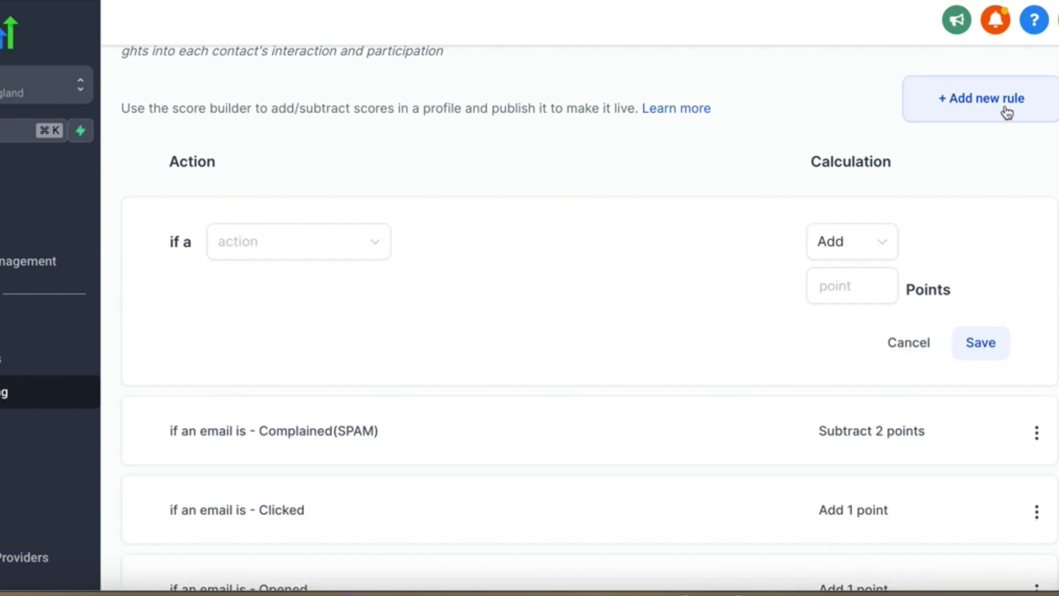
{"action": "left_click", "coordinate": [224, 244]}
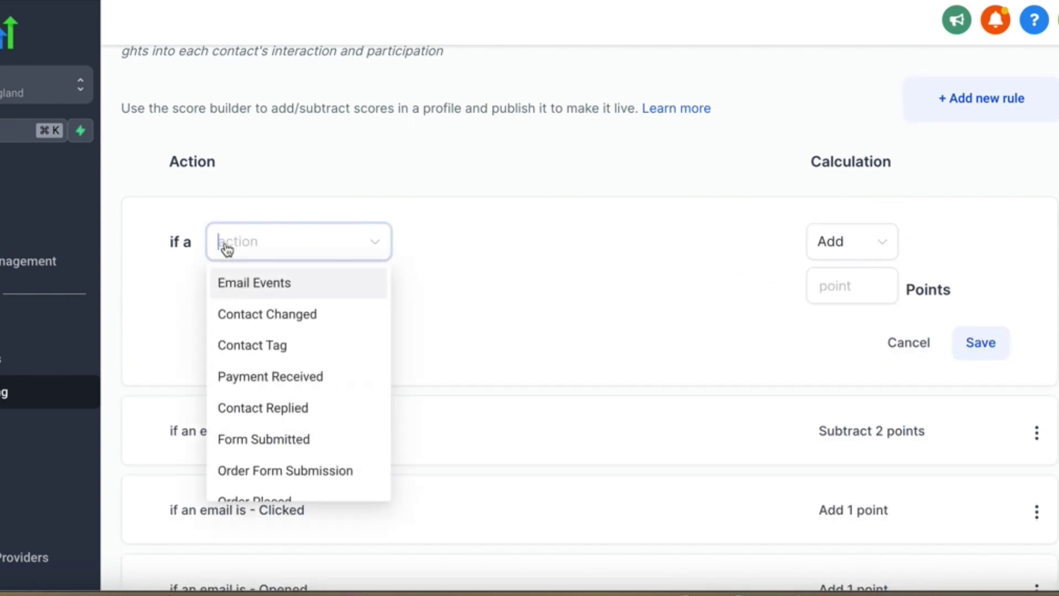
{"action": "scroll", "coordinate": [280, 318], "scroll_direction": "down", "scroll_amount": 1}
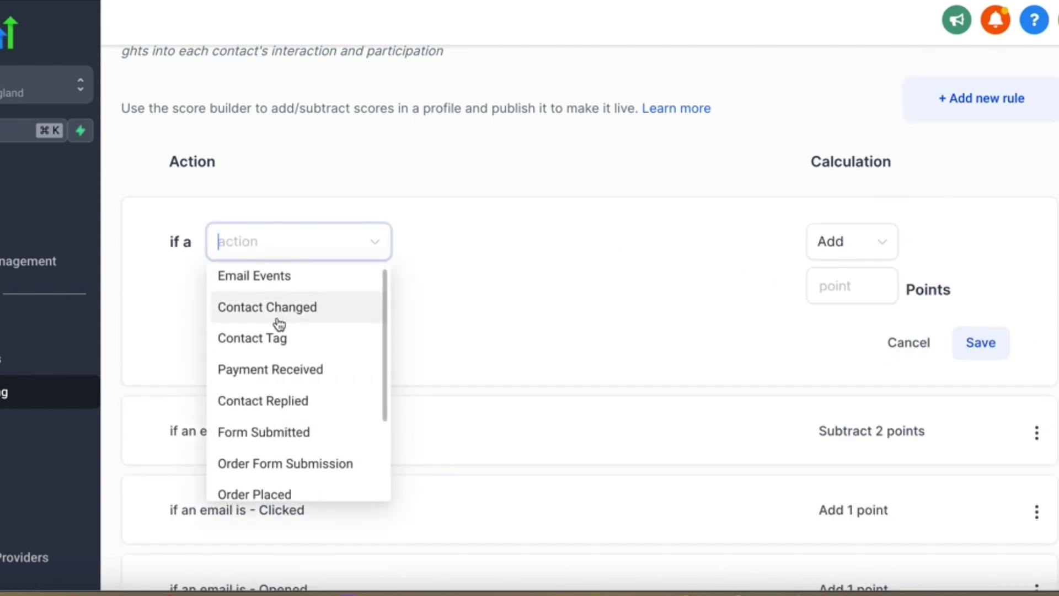
{"action": "scroll", "coordinate": [287, 419], "scroll_direction": "down", "scroll_amount": 1}
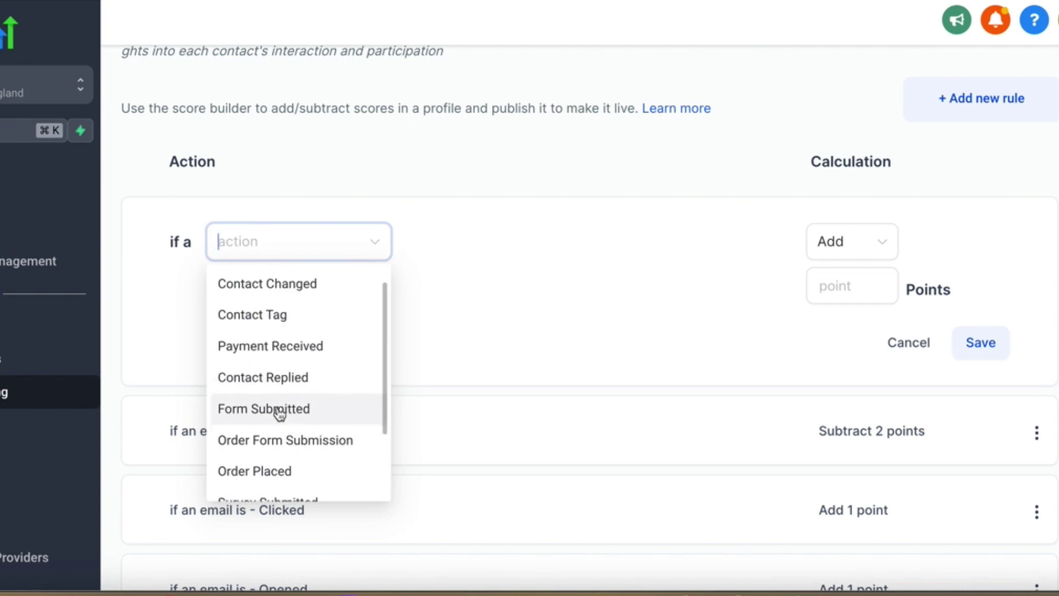
{"action": "left_click", "coordinate": [276, 407]}
{"action": "left_click", "coordinate": [508, 252]}
{"action": "left_click", "coordinate": [465, 300]}
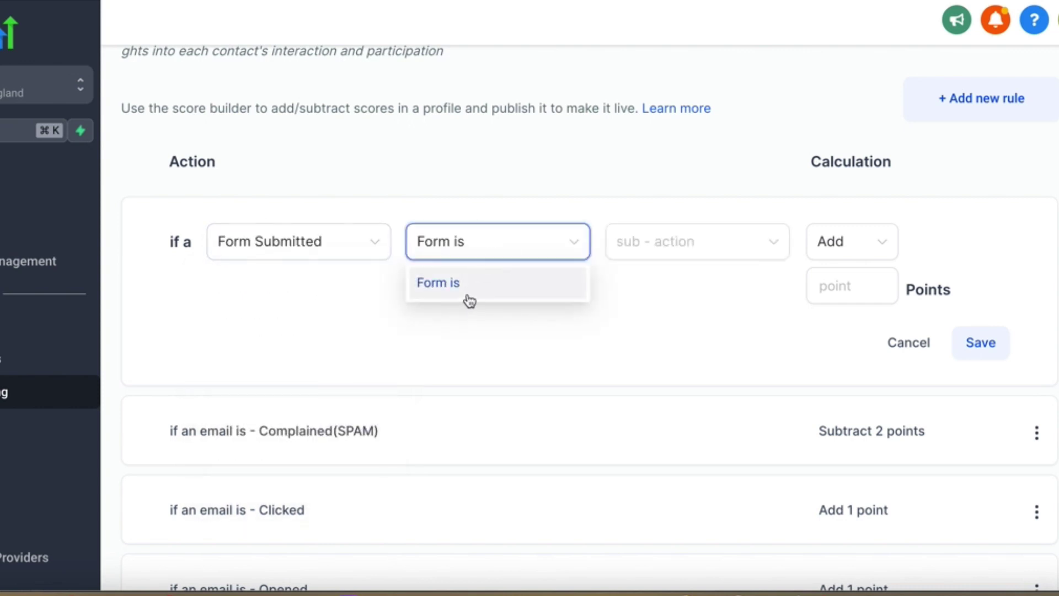
{"action": "left_click", "coordinate": [671, 262]}
{"action": "left_click", "coordinate": [671, 287]}
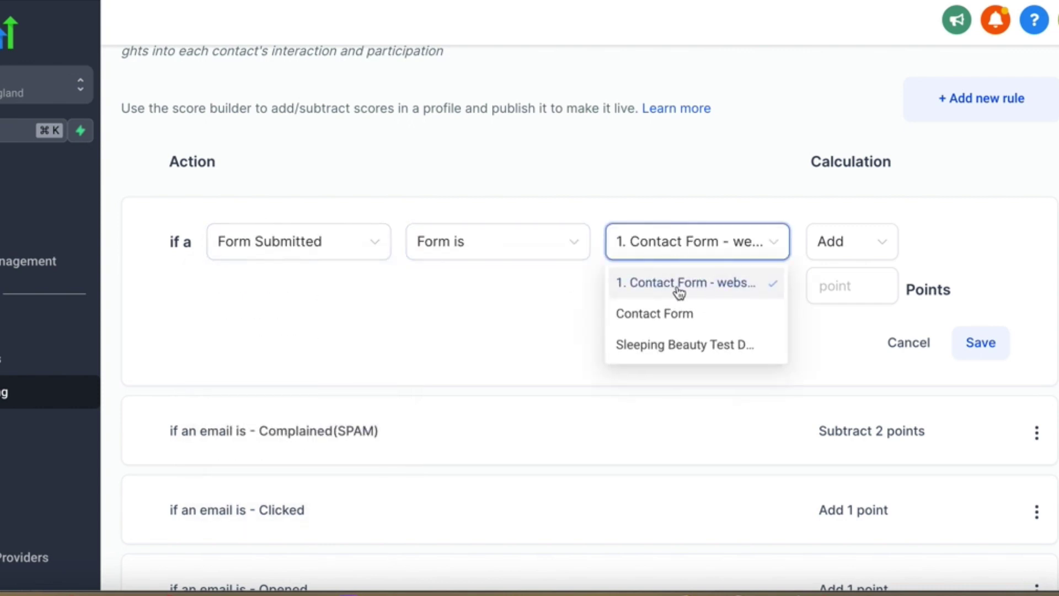
{"action": "left_click", "coordinate": [844, 287]}
{"action": "type", "text": "2"}
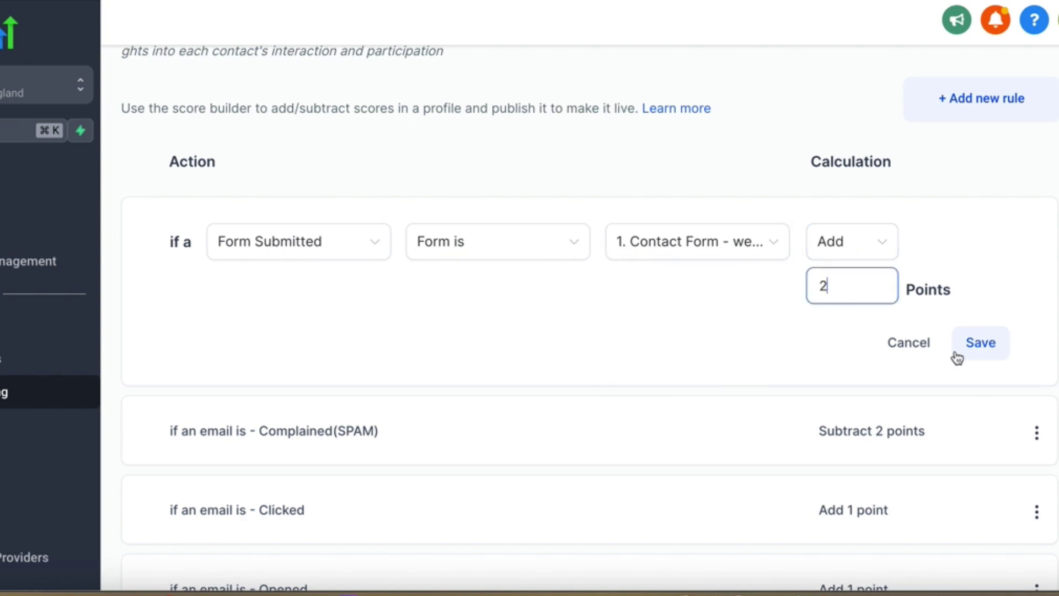
{"action": "left_click", "coordinate": [992, 348]}
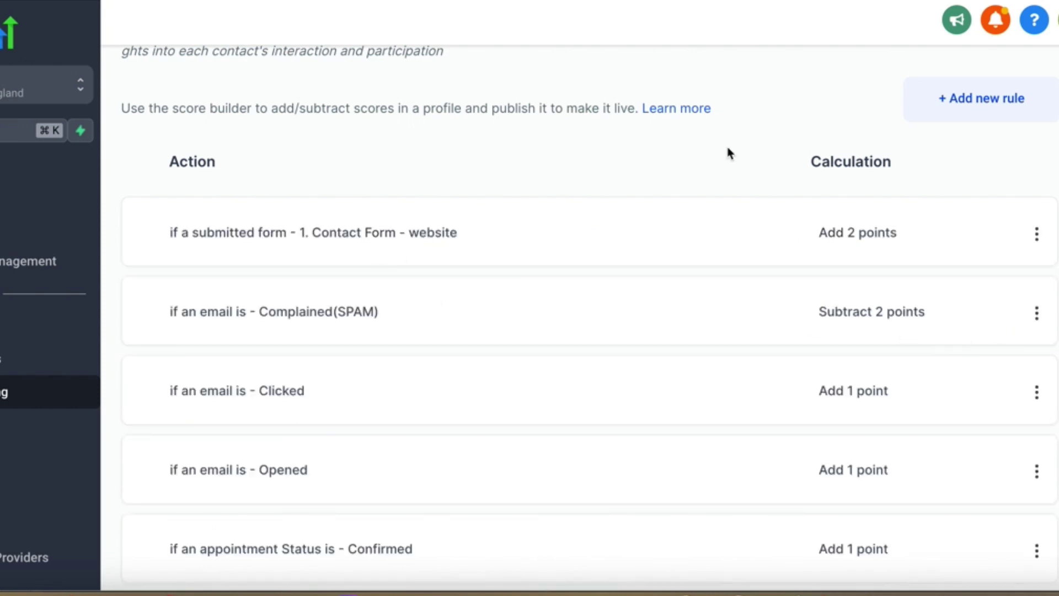
- Add a 2-point rule for Survey Submitted > Survey is the Google Ads qualifier survey
{"action": "left_click", "coordinate": [975, 105]}
{"action": "left_click", "coordinate": [235, 250]}
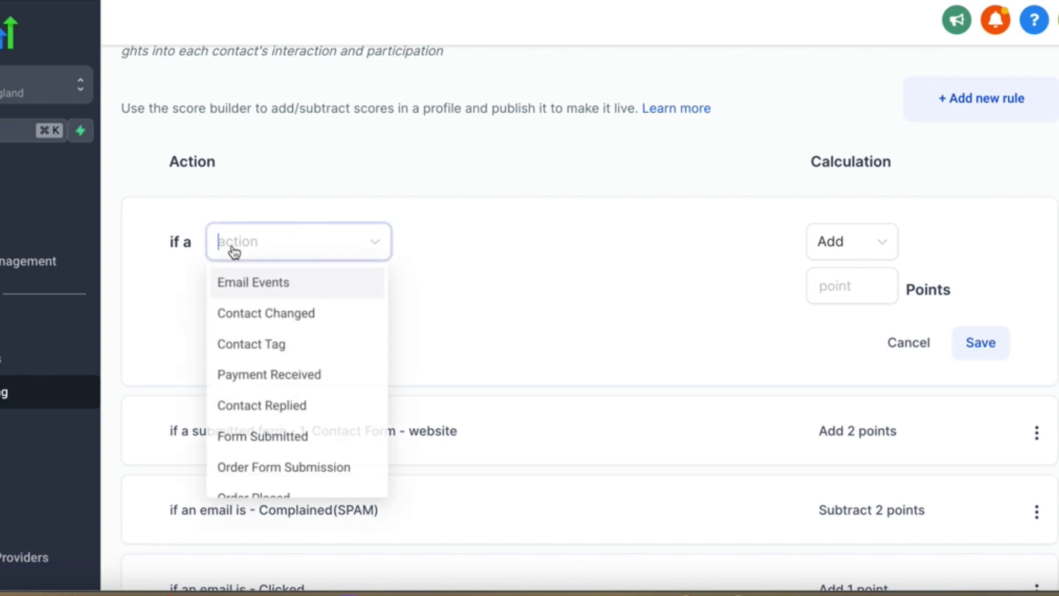
{"action": "scroll", "coordinate": [267, 371], "scroll_direction": "down", "scroll_amount": 2}
{"action": "left_click", "coordinate": [267, 444]}
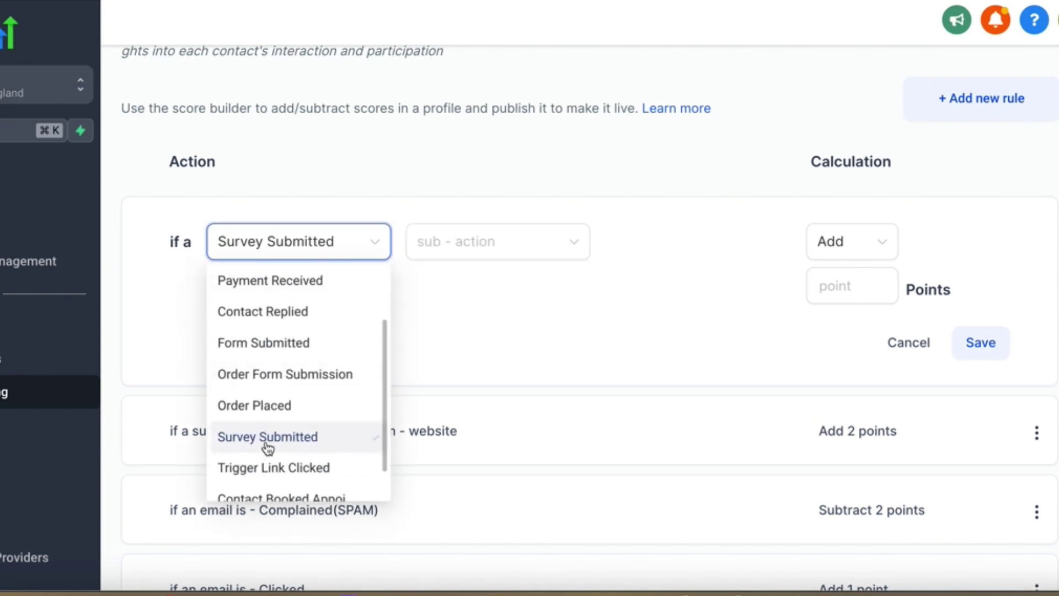
{"action": "left_click", "coordinate": [429, 245]}
{"action": "left_click", "coordinate": [451, 284]}
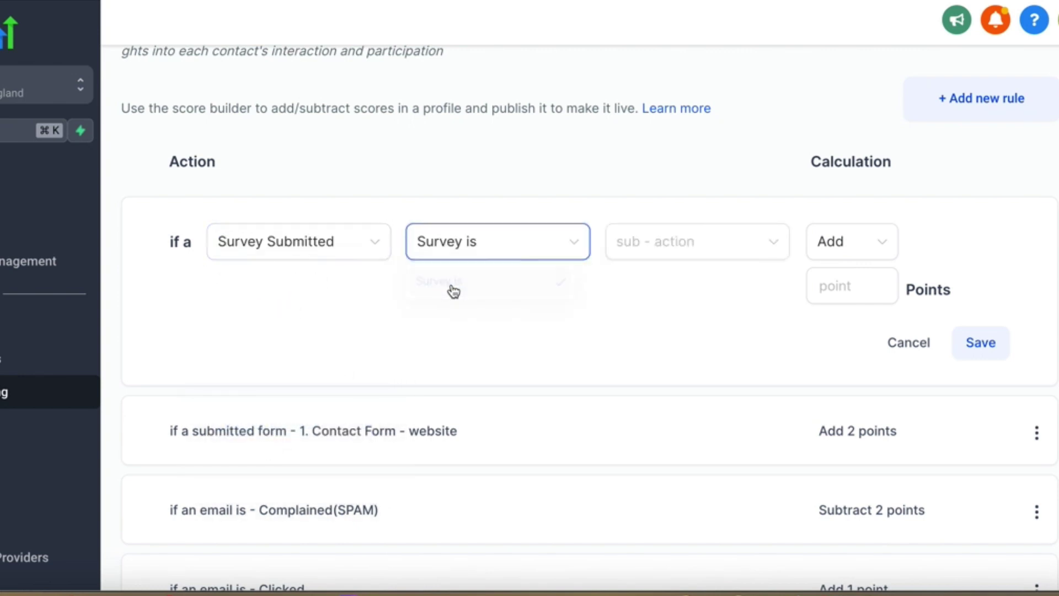
{"action": "left_click", "coordinate": [661, 250]}
{"action": "left_click", "coordinate": [663, 288]}
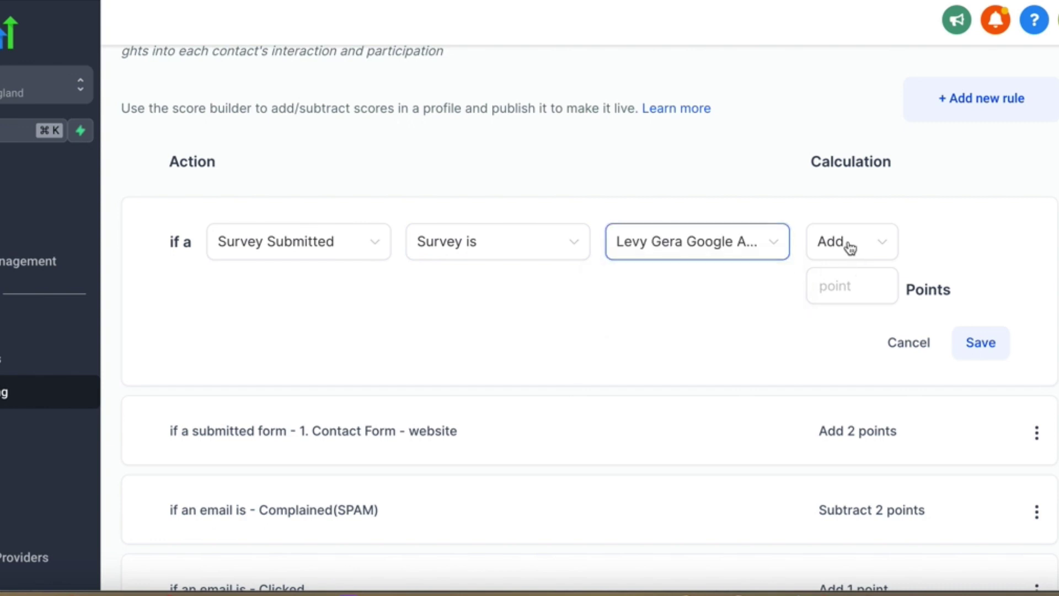
{"action": "left_click", "coordinate": [846, 288]}
{"action": "type", "text": "2"}
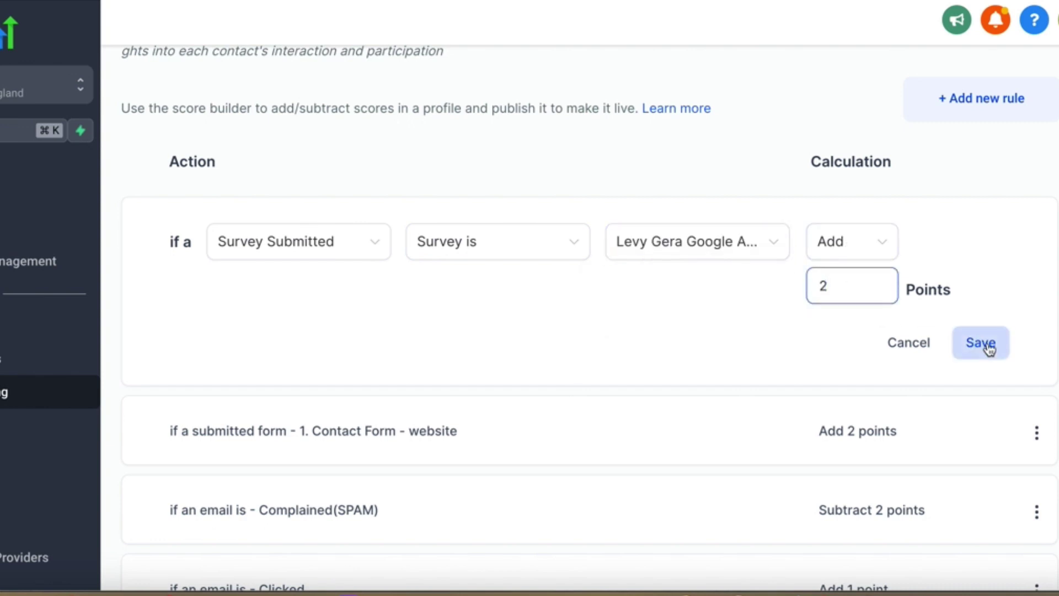
{"action": "left_click", "coordinate": [982, 344]}
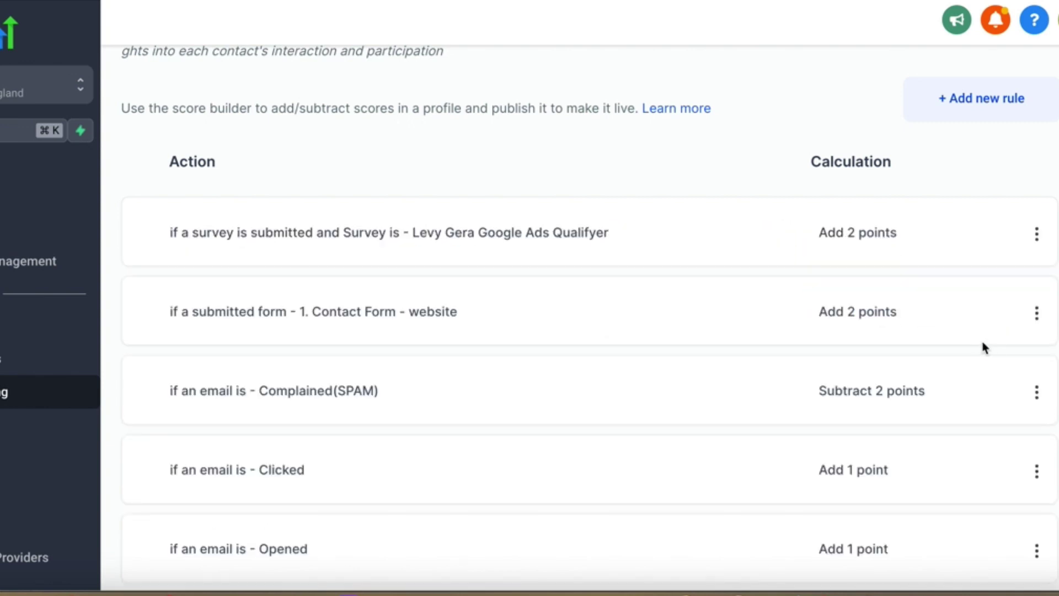
- Start a third rule with Contact Replied as its action, leaving its condition unchosen
{"action": "left_click", "coordinate": [985, 100]}
{"action": "left_click", "coordinate": [284, 240]}
{"action": "scroll", "coordinate": [298, 347], "scroll_direction": "down", "scroll_amount": 1}
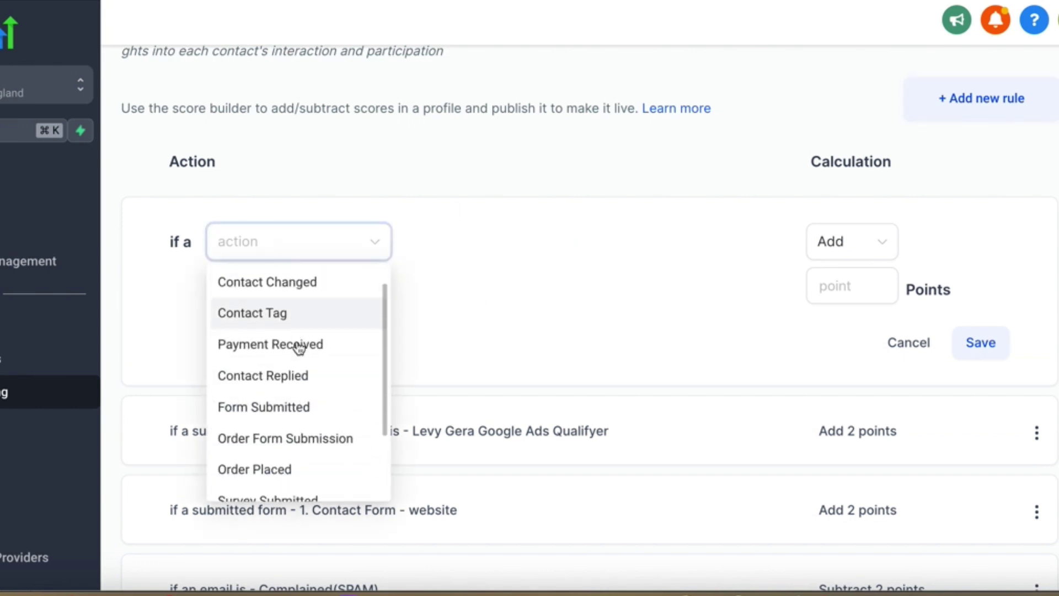
{"action": "scroll", "coordinate": [298, 348], "scroll_direction": "down", "scroll_amount": 2}
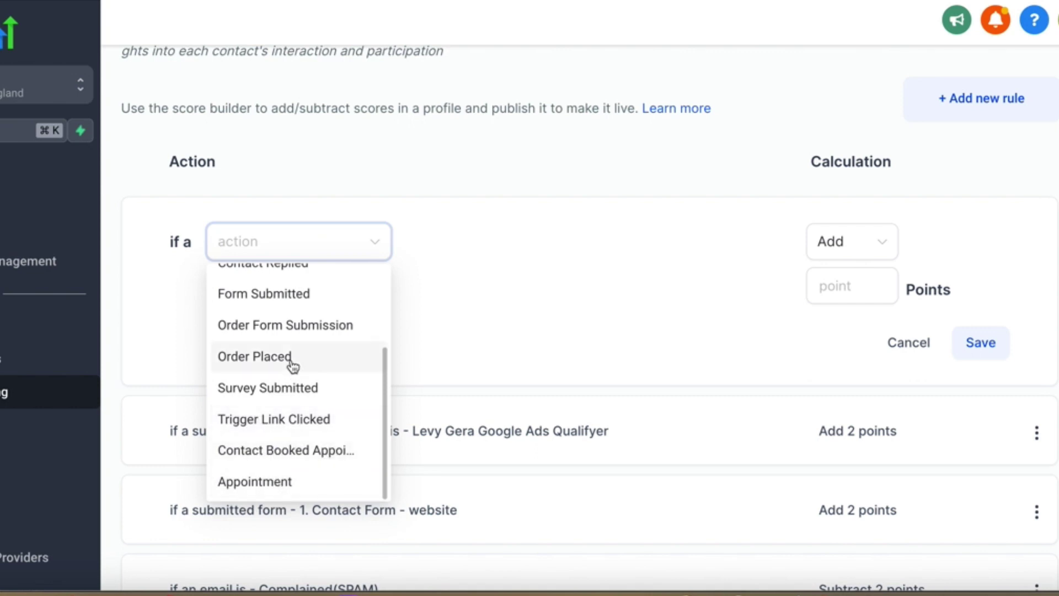
{"action": "scroll", "coordinate": [292, 366], "scroll_direction": "up", "scroll_amount": 2}
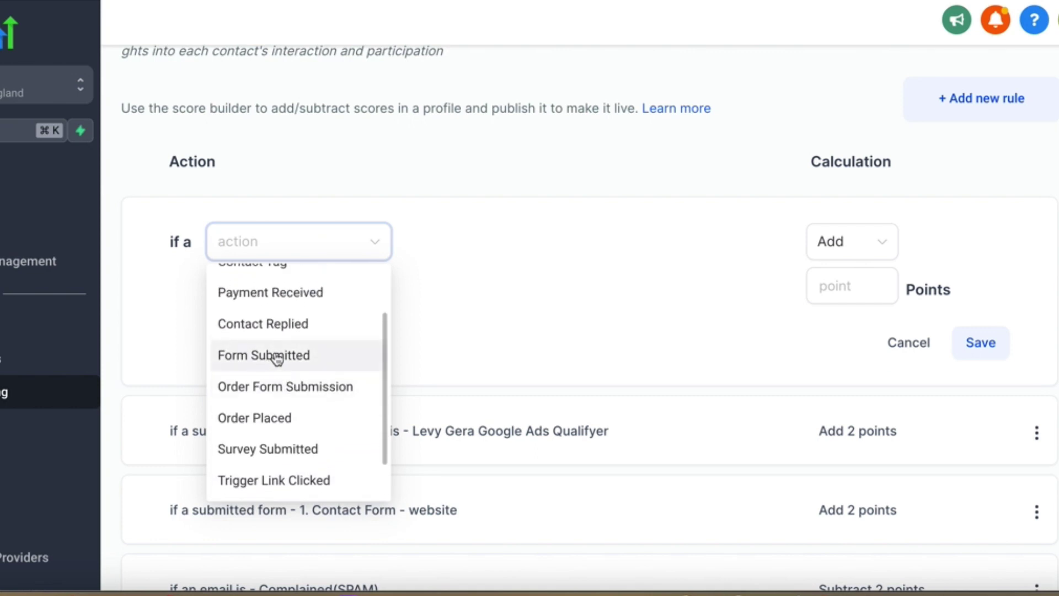
{"action": "scroll", "coordinate": [272, 345], "scroll_direction": "up", "scroll_amount": 2}
{"action": "left_click", "coordinate": [364, 345]}
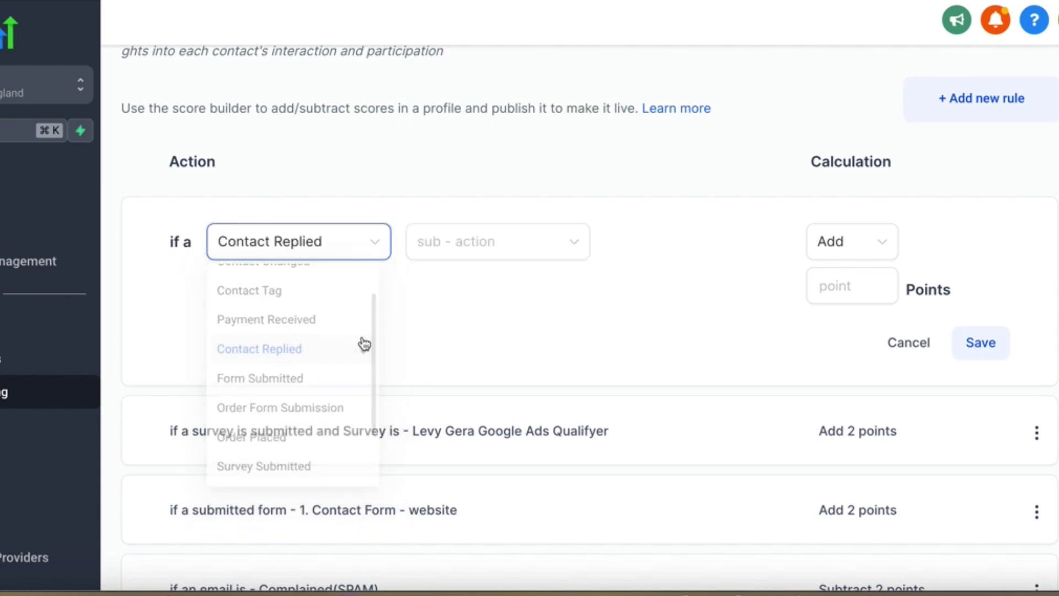
{"action": "left_click", "coordinate": [453, 253]}
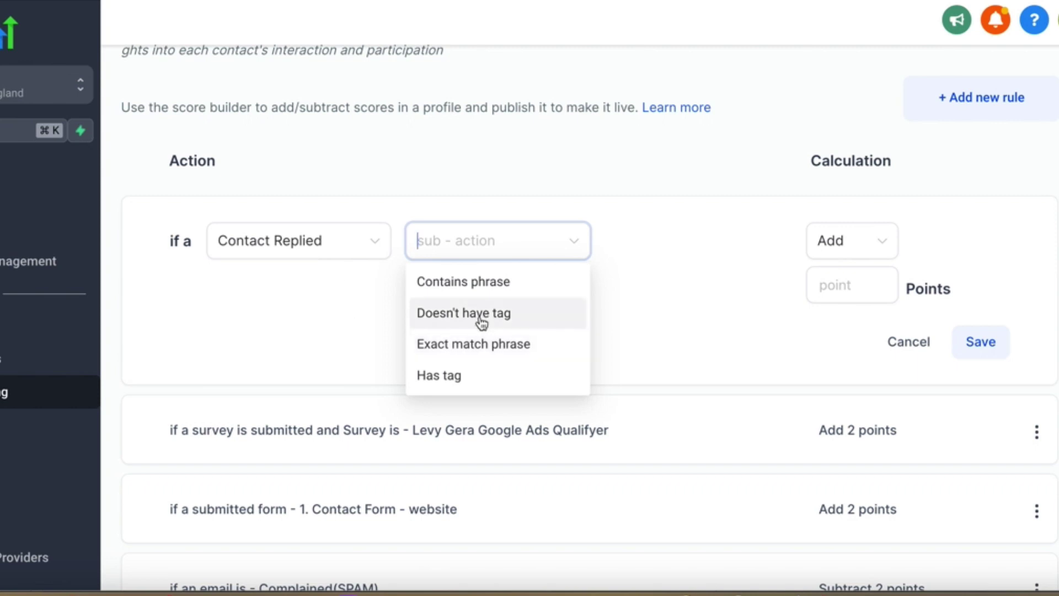
{"action": "left_click", "coordinate": [300, 302]}
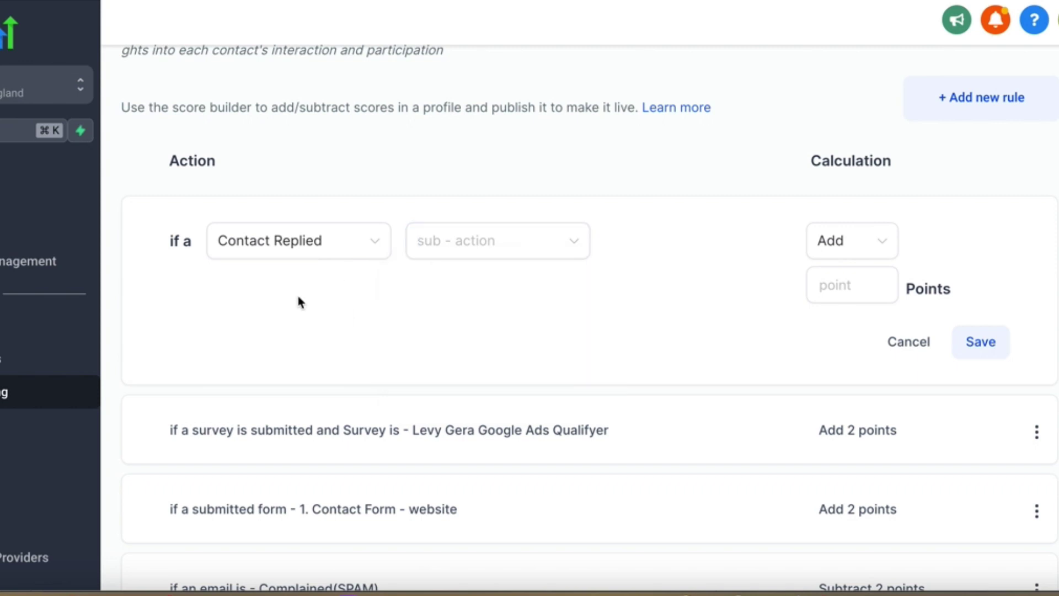
- Discard the unfinished reply rule and save the Engagement Score profile
{"action": "left_click", "coordinate": [909, 343]}
{"action": "scroll", "coordinate": [673, 311], "scroll_direction": "down", "scroll_amount": 5}
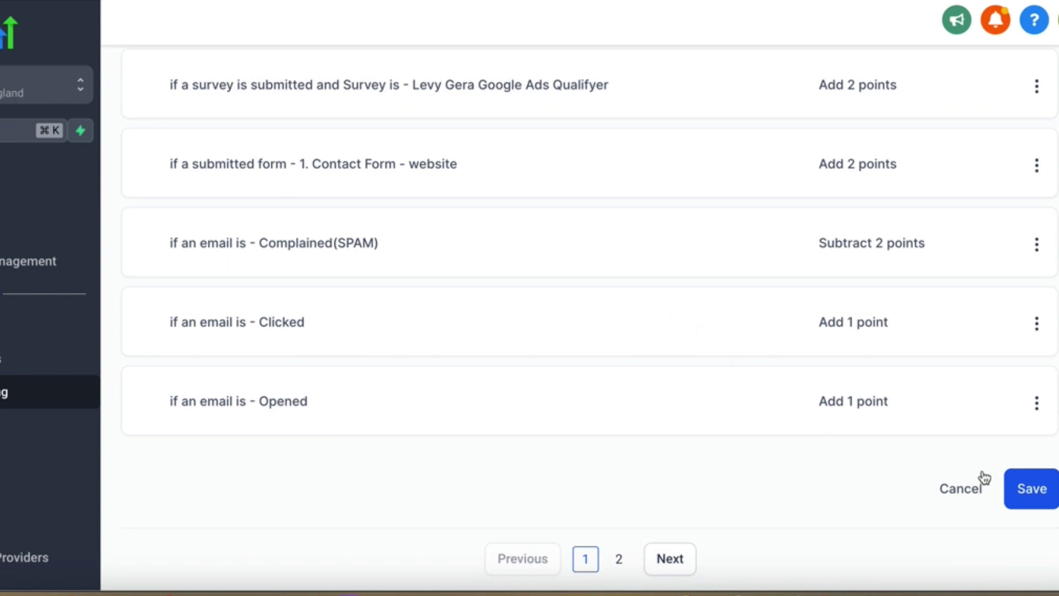
{"action": "left_click", "coordinate": [1032, 489]}
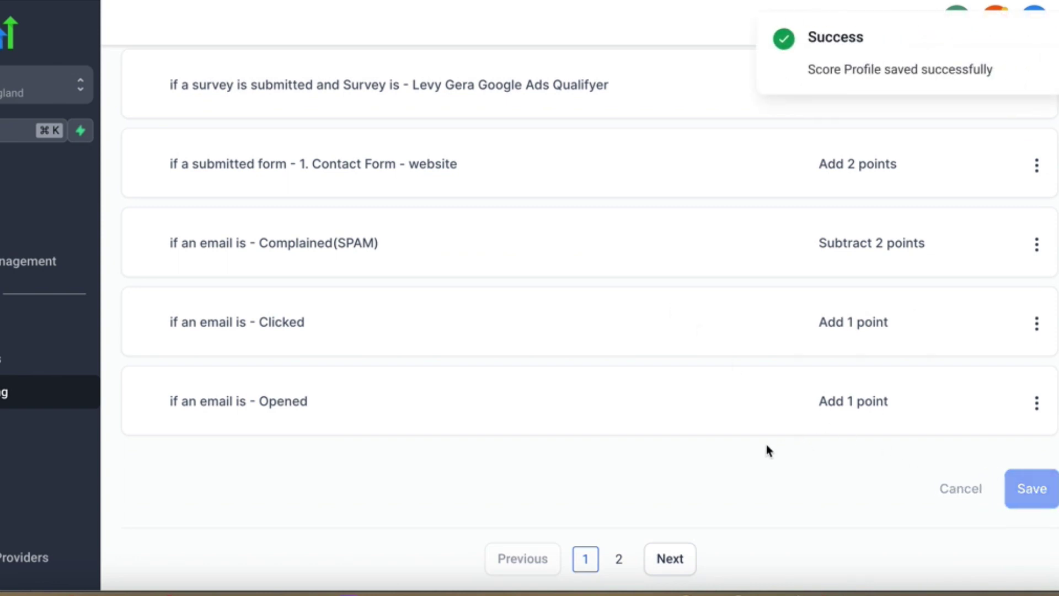
- Review both pages of scoring rules, then go to the Contacts smart lists
{"action": "left_click", "coordinate": [618, 558]}
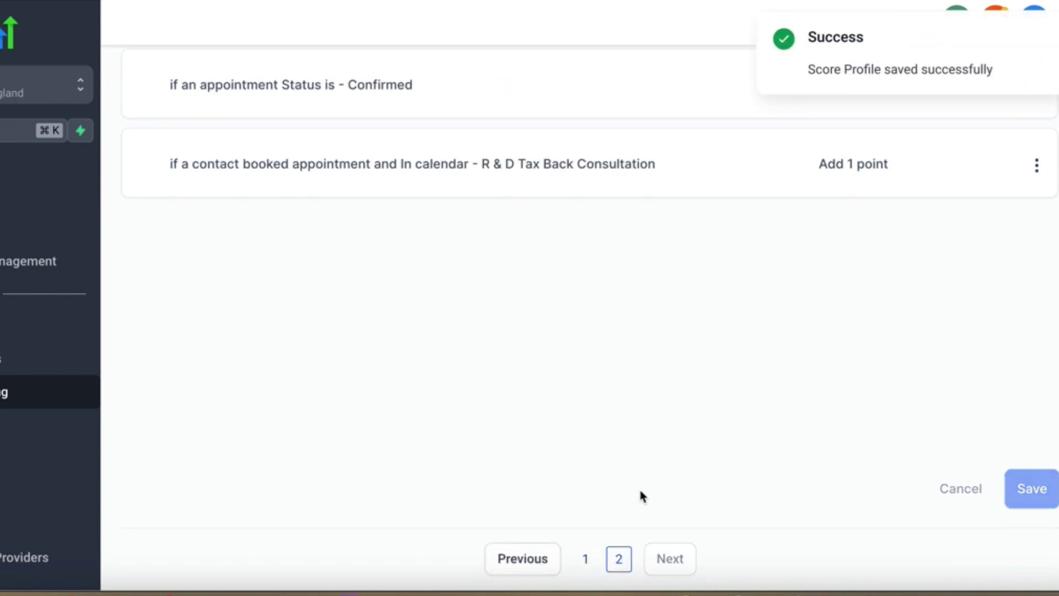
{"action": "scroll", "coordinate": [643, 486], "scroll_direction": "up", "scroll_amount": 3}
{"action": "scroll", "coordinate": [644, 488], "scroll_direction": "up", "scroll_amount": 1}
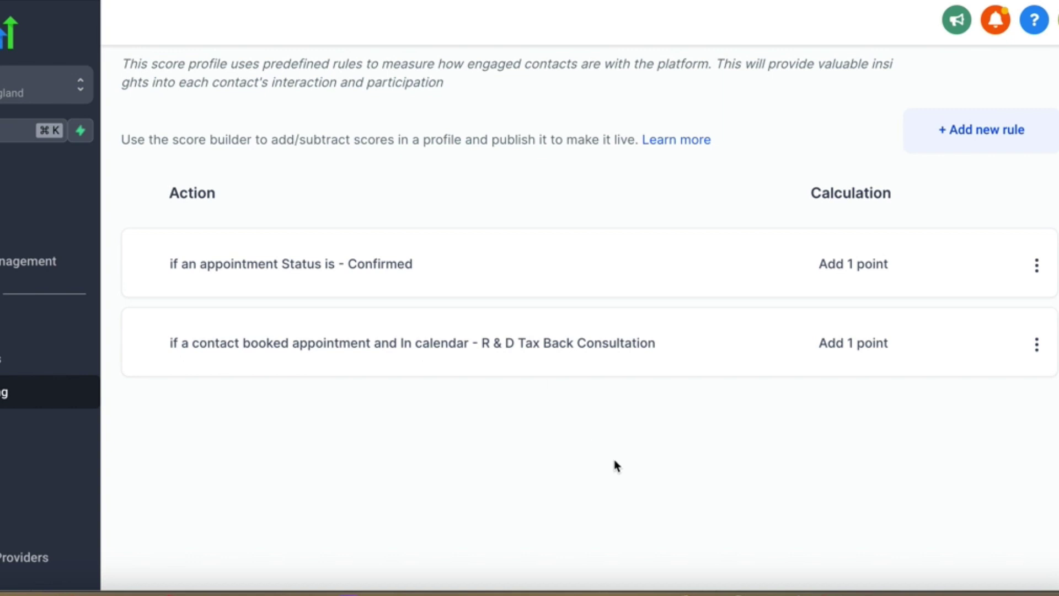
{"action": "scroll", "coordinate": [616, 466], "scroll_direction": "down", "scroll_amount": 3}
{"action": "left_click", "coordinate": [584, 573]}
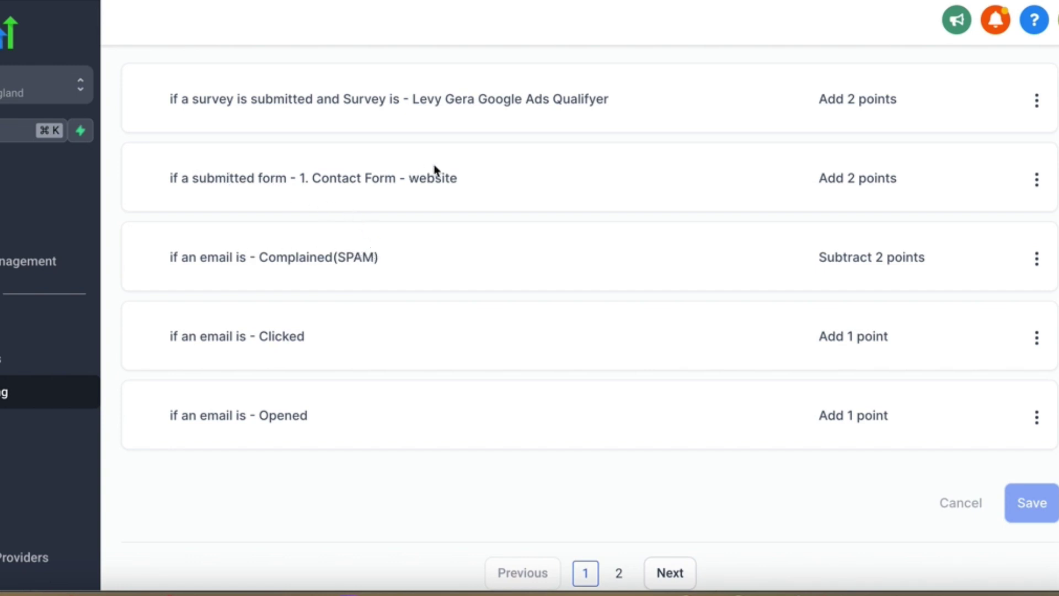
{"action": "scroll", "coordinate": [408, 160], "scroll_direction": "up", "scroll_amount": 5}
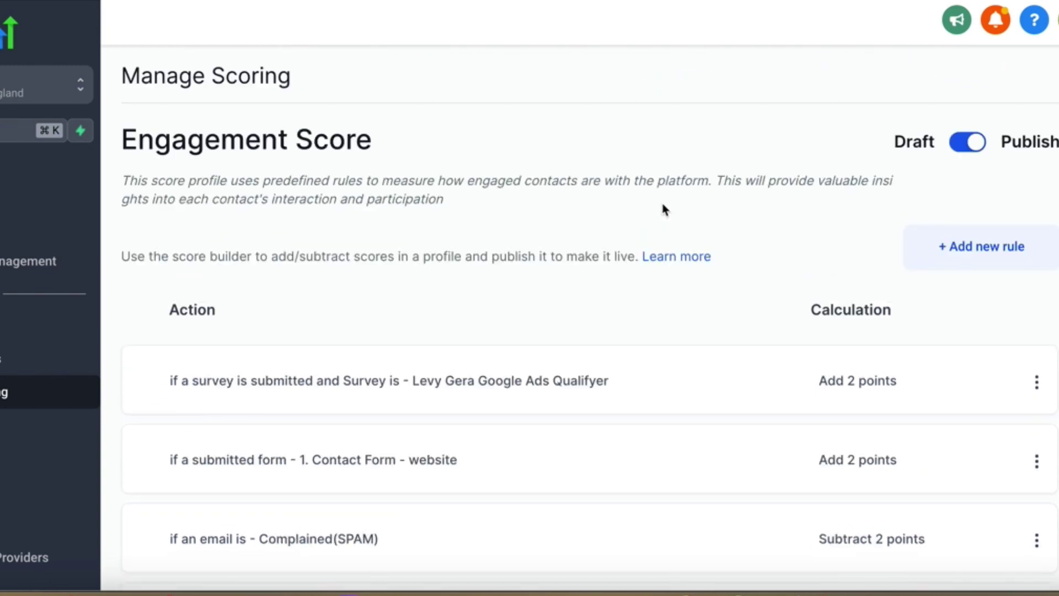
{"action": "scroll", "coordinate": [432, 205], "scroll_direction": "down", "scroll_amount": 4}
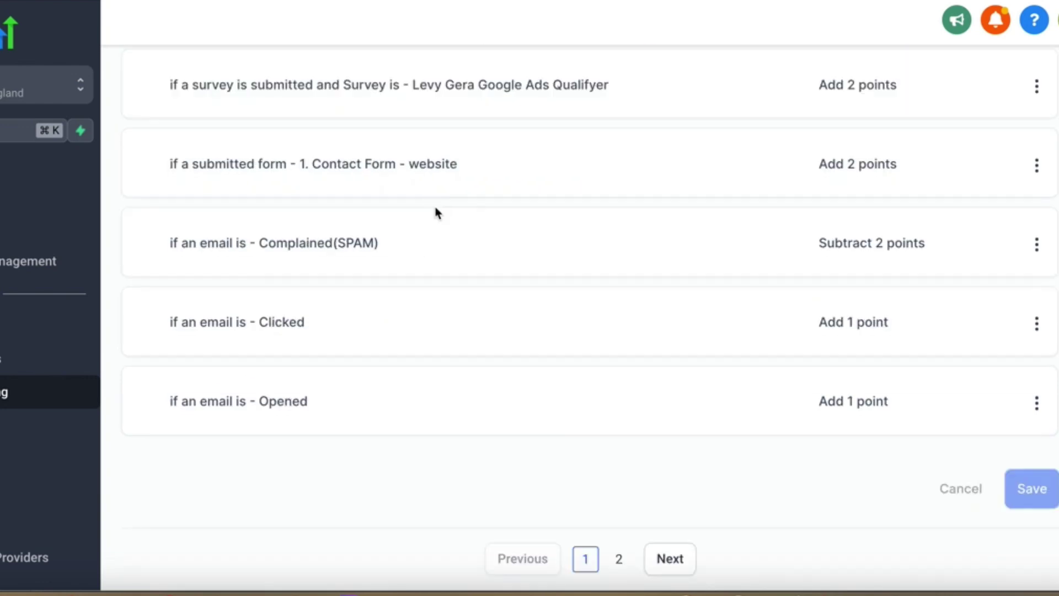
{"action": "scroll", "coordinate": [436, 211], "scroll_direction": "up", "scroll_amount": 4}
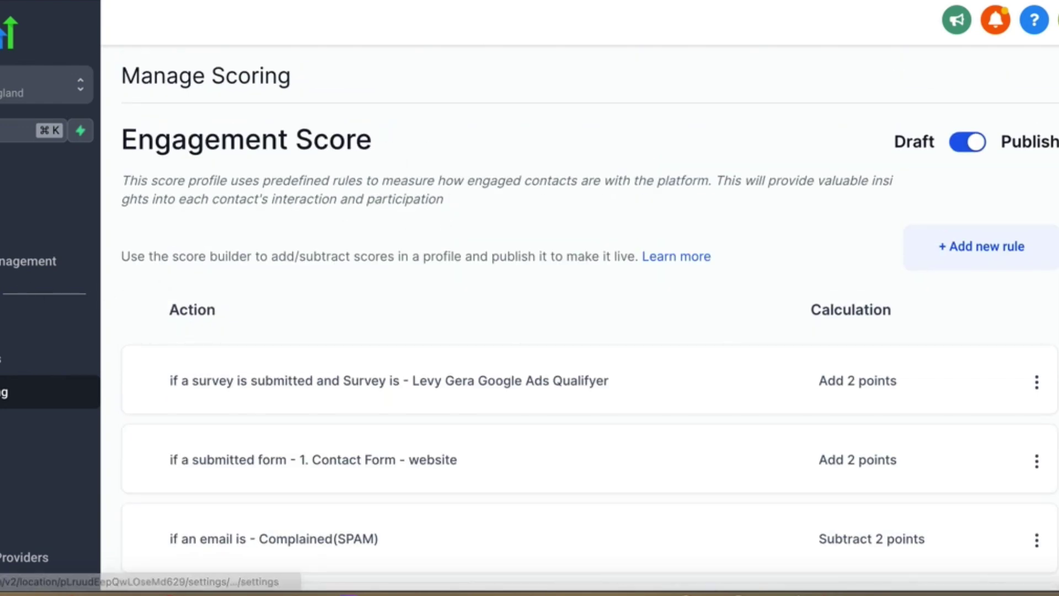
{"action": "left_click", "coordinate": [6, 182]}
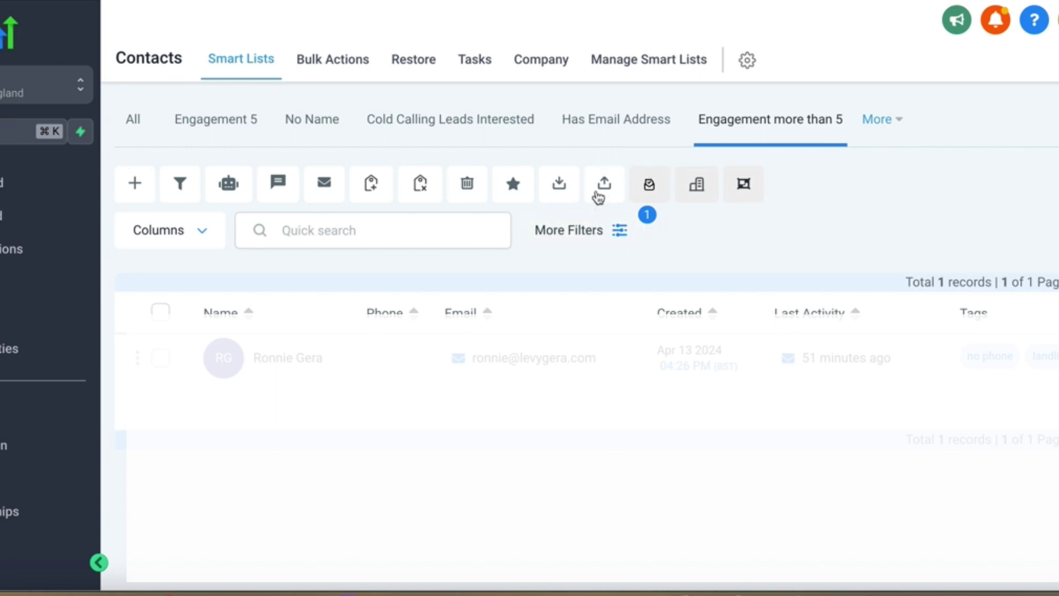
- Switch to the Engagement 1-3 smart list and open its first contact
{"action": "left_click", "coordinate": [885, 127]}
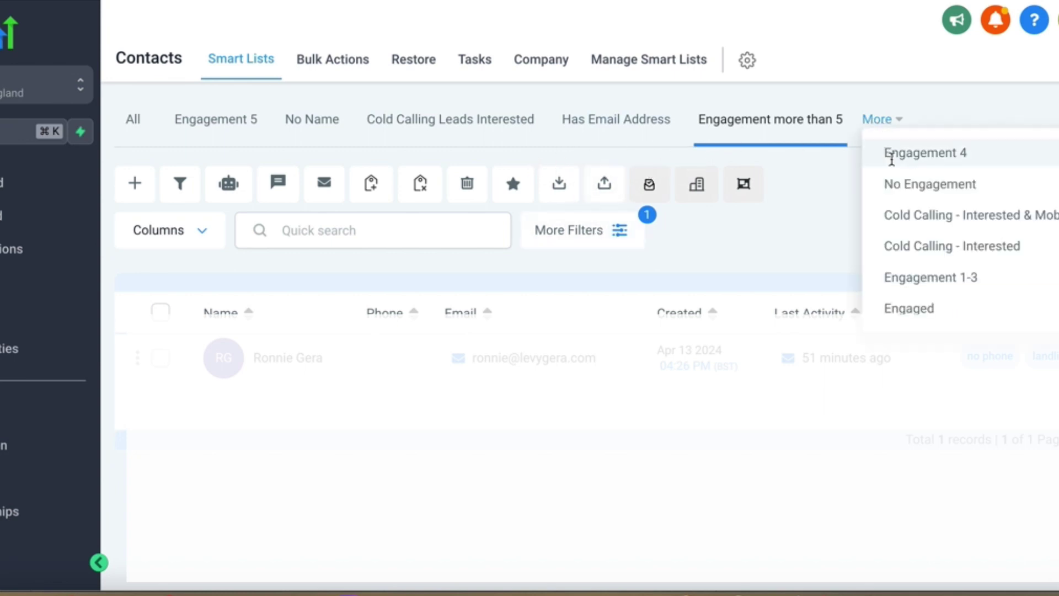
{"action": "left_click", "coordinate": [904, 278]}
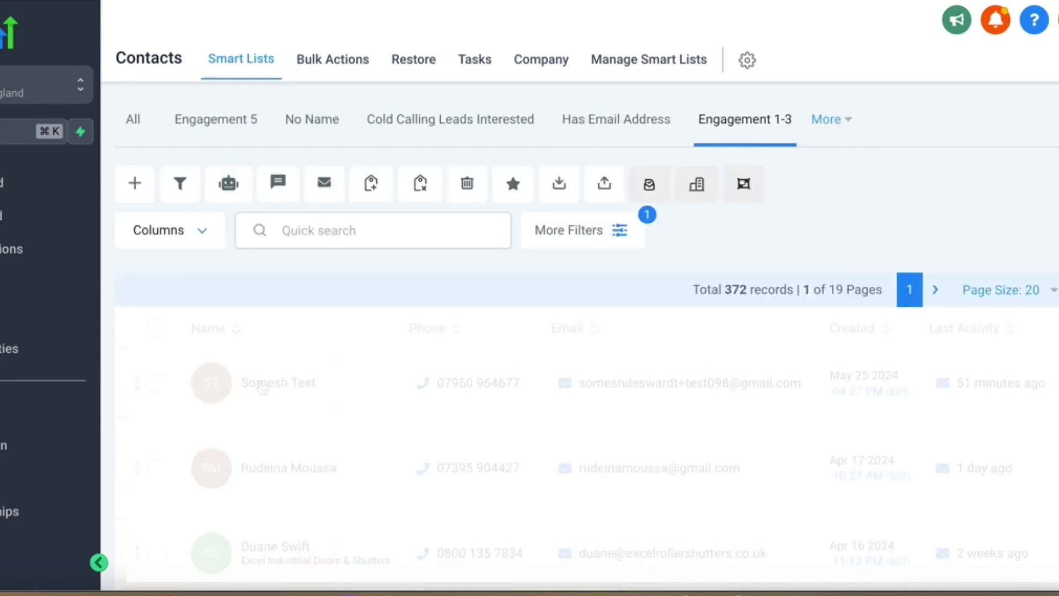
{"action": "left_click", "coordinate": [262, 388]}
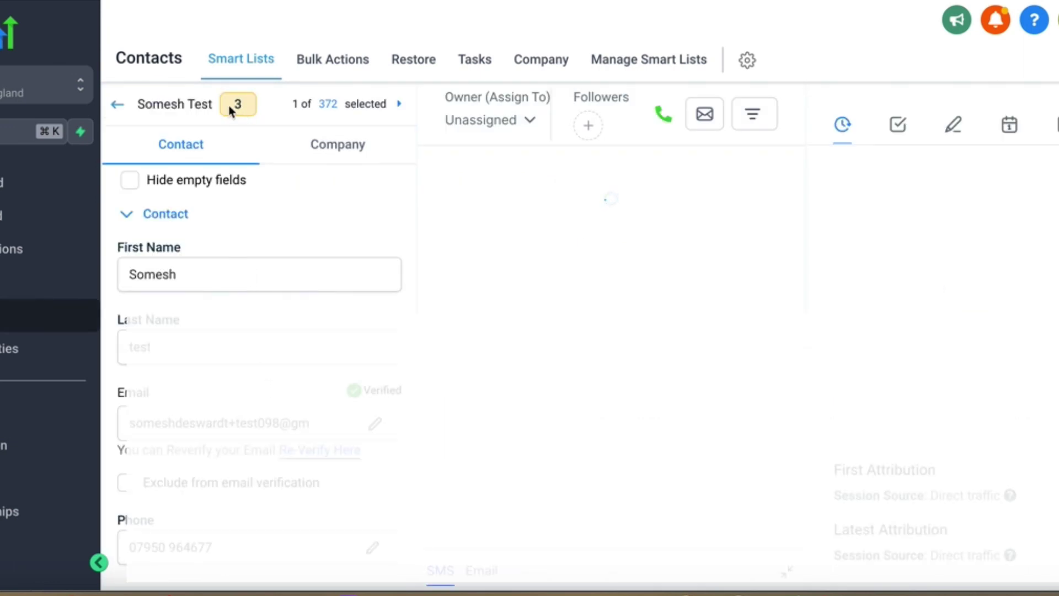
- Browse the next few contacts, then bring up the Opportunities board
{"action": "left_click", "coordinate": [398, 104]}
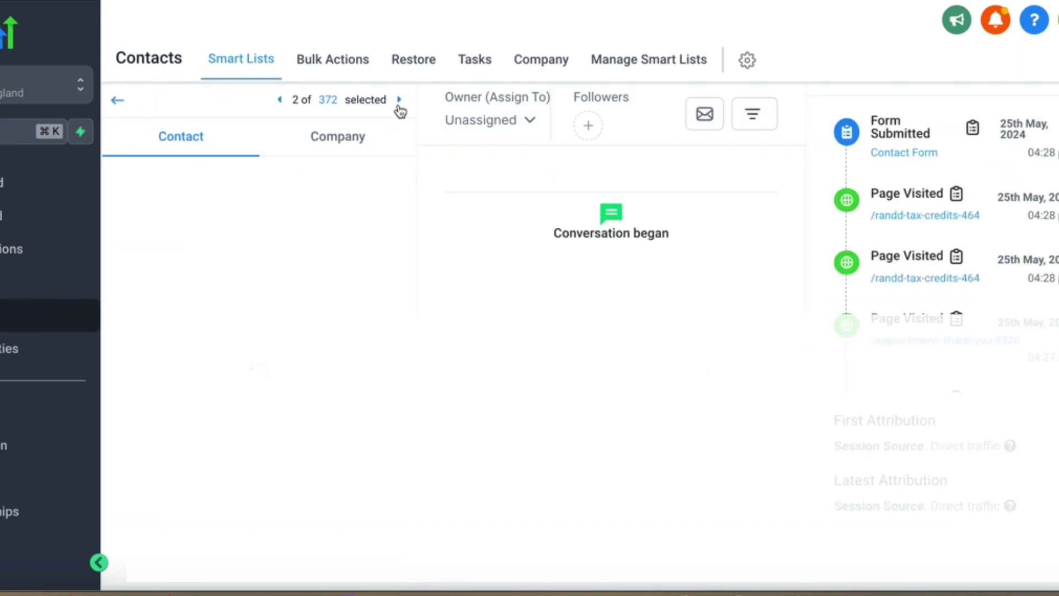
{"action": "left_click", "coordinate": [287, 115]}
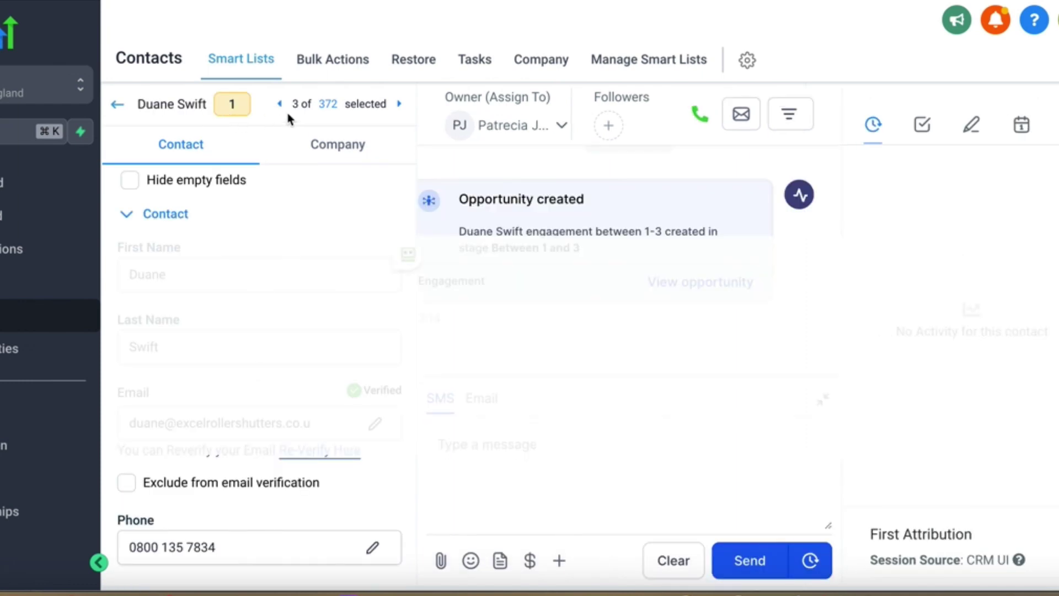
{"action": "left_click", "coordinate": [399, 104]}
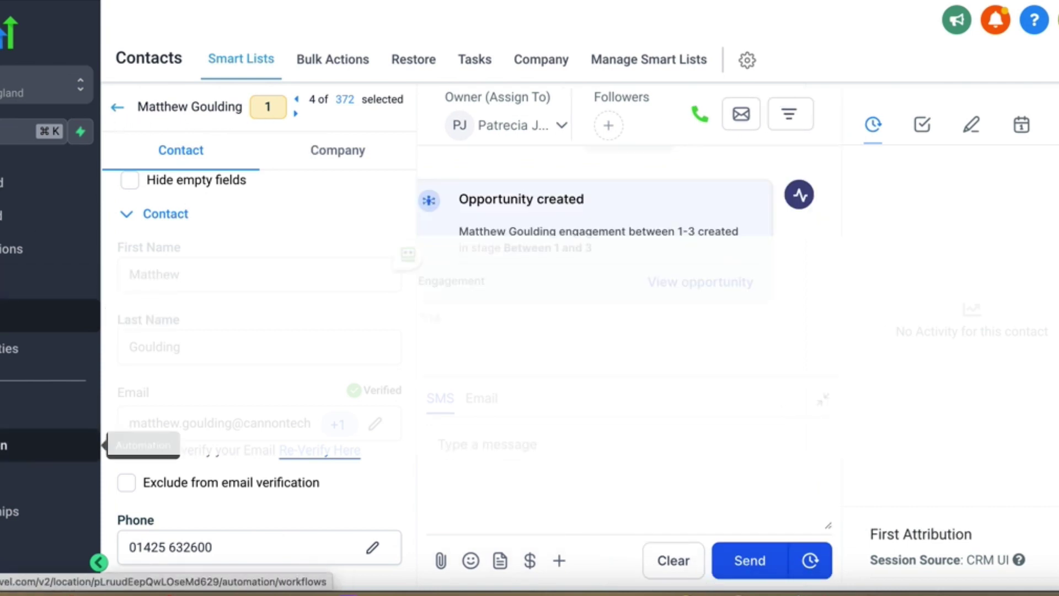
{"action": "left_click", "coordinate": [50, 348]}
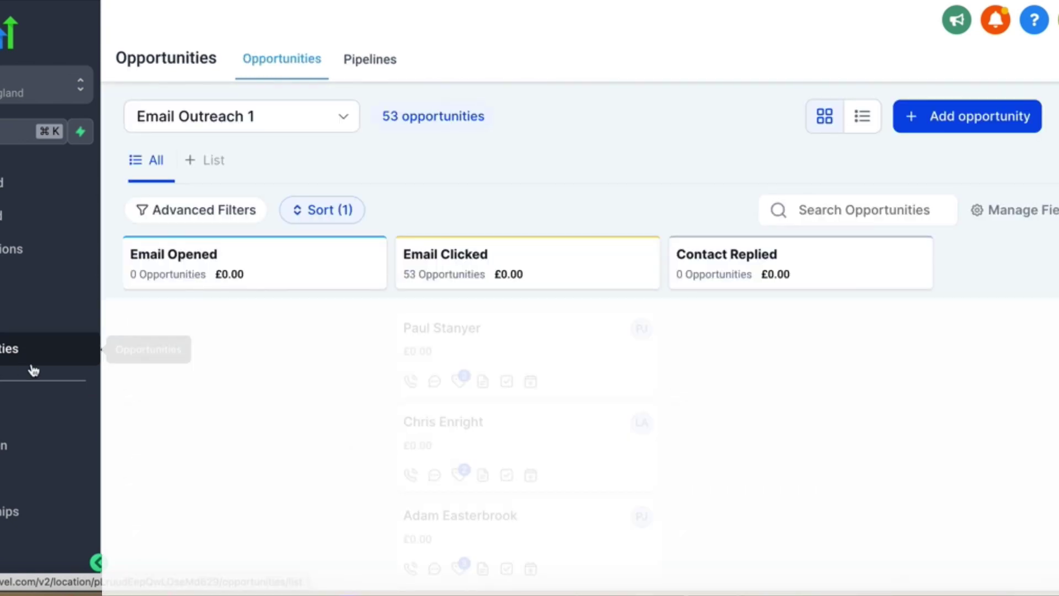
- Switch the opportunities board to the Engagement pipeline and scroll across its stages
{"action": "left_click", "coordinate": [265, 114]}
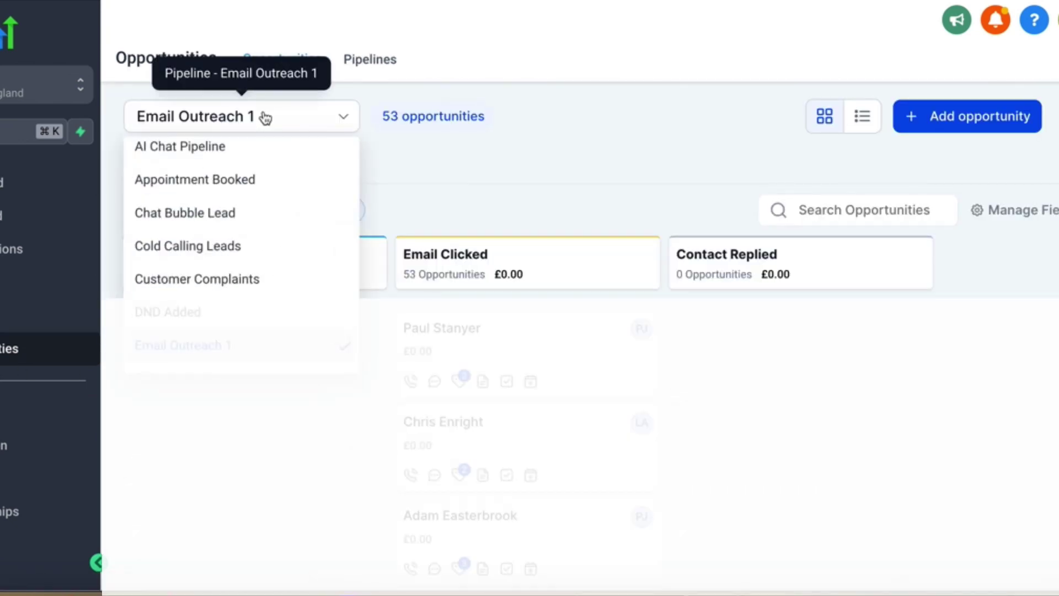
{"action": "scroll", "coordinate": [234, 225], "scroll_direction": "down", "scroll_amount": 2}
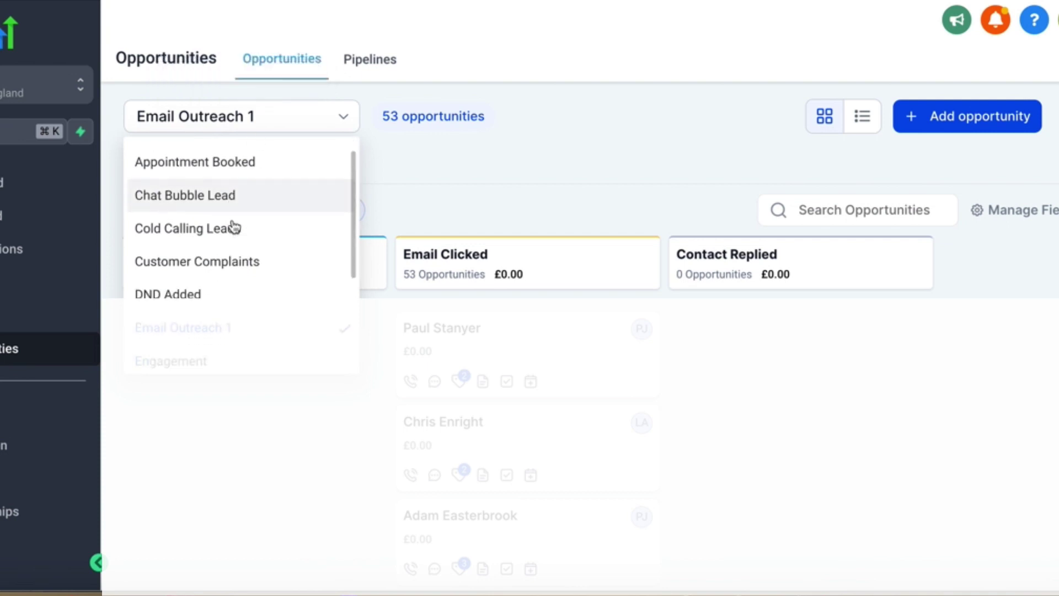
{"action": "scroll", "coordinate": [234, 225], "scroll_direction": "down", "scroll_amount": 1}
{"action": "left_click", "coordinate": [215, 289]}
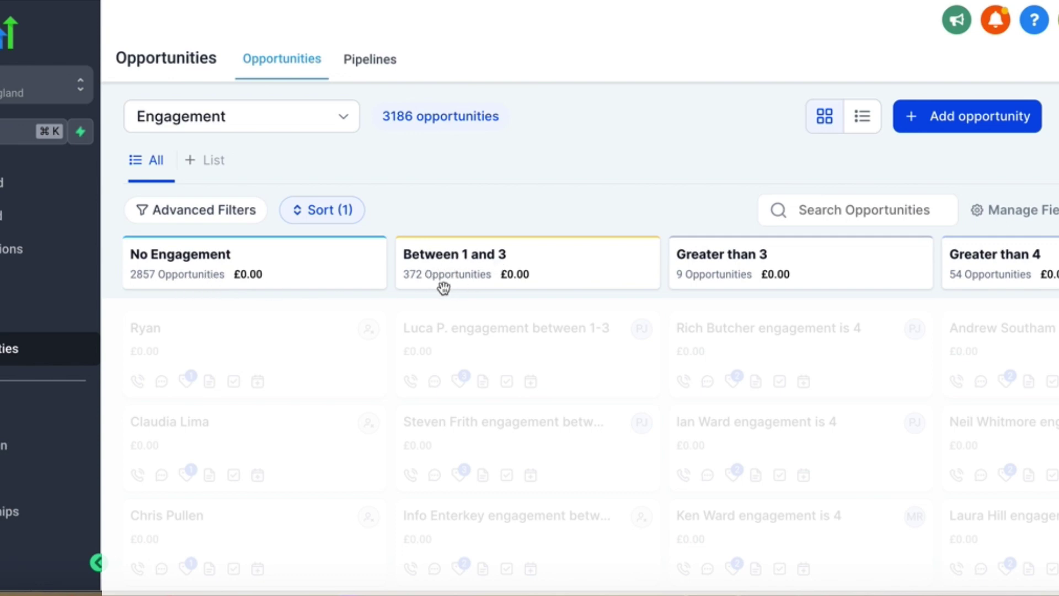
{"action": "scroll", "coordinate": [498, 279], "scroll_direction": "right", "scroll_amount": 5}
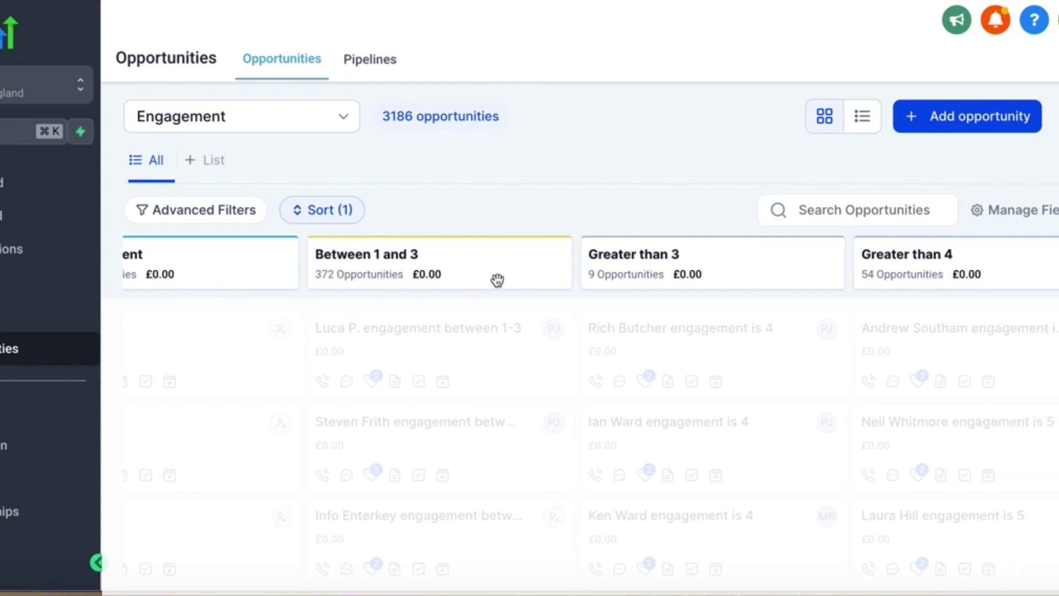
{"action": "scroll", "coordinate": [501, 278], "scroll_direction": "right", "scroll_amount": 5}
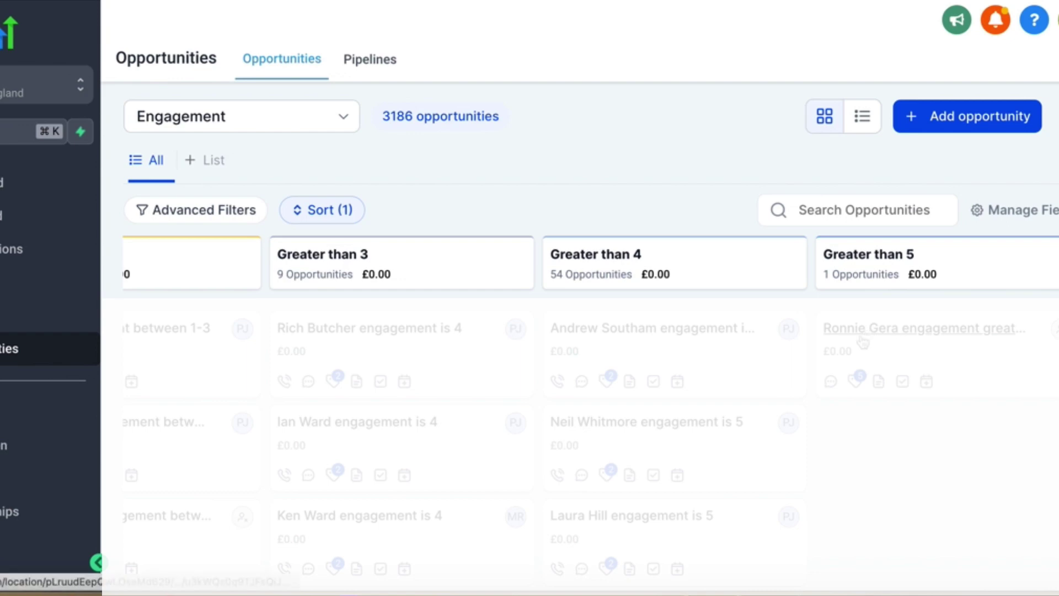
{"action": "scroll", "coordinate": [616, 289], "scroll_direction": "left", "scroll_amount": 7}
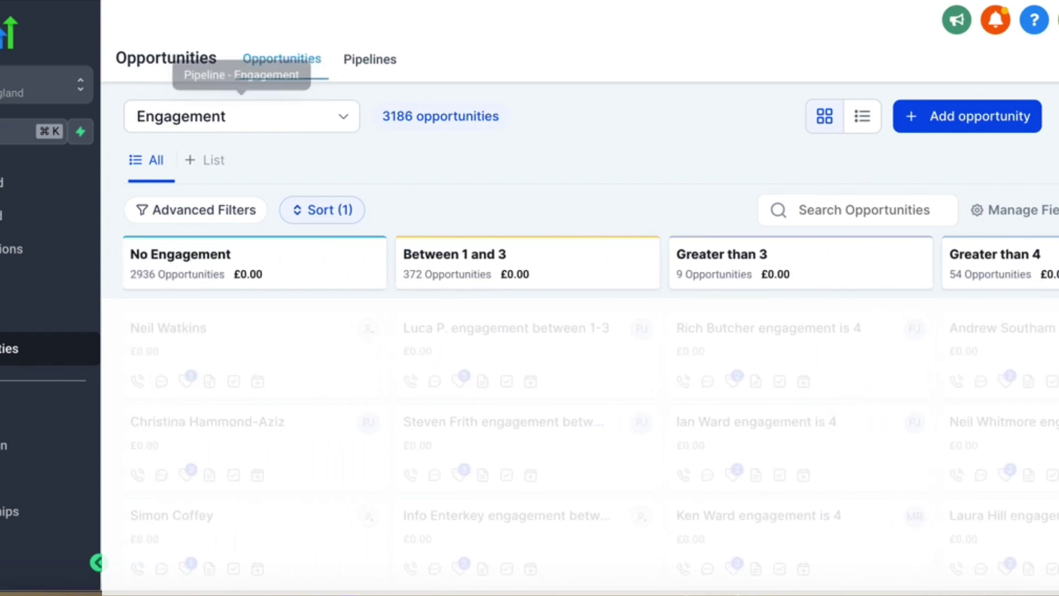
- Reload the Engagement pipeline and scroll down through the Engagement is 5 column's cards
{"action": "left_click", "coordinate": [282, 58]}
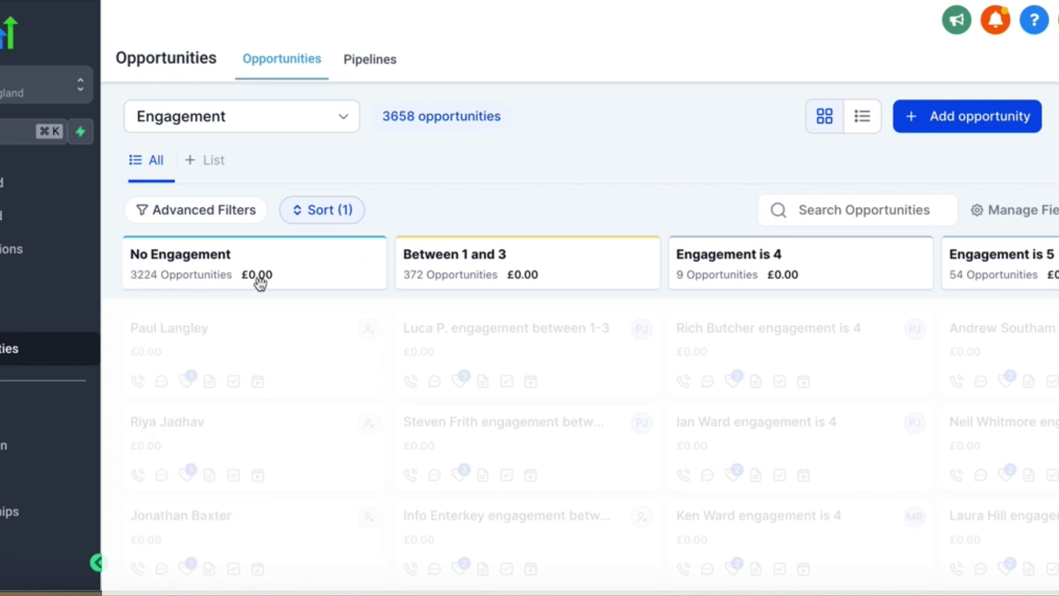
{"action": "scroll", "coordinate": [276, 292], "scroll_direction": "right", "scroll_amount": 3}
{"action": "scroll", "coordinate": [283, 292], "scroll_direction": "right", "scroll_amount": 2}
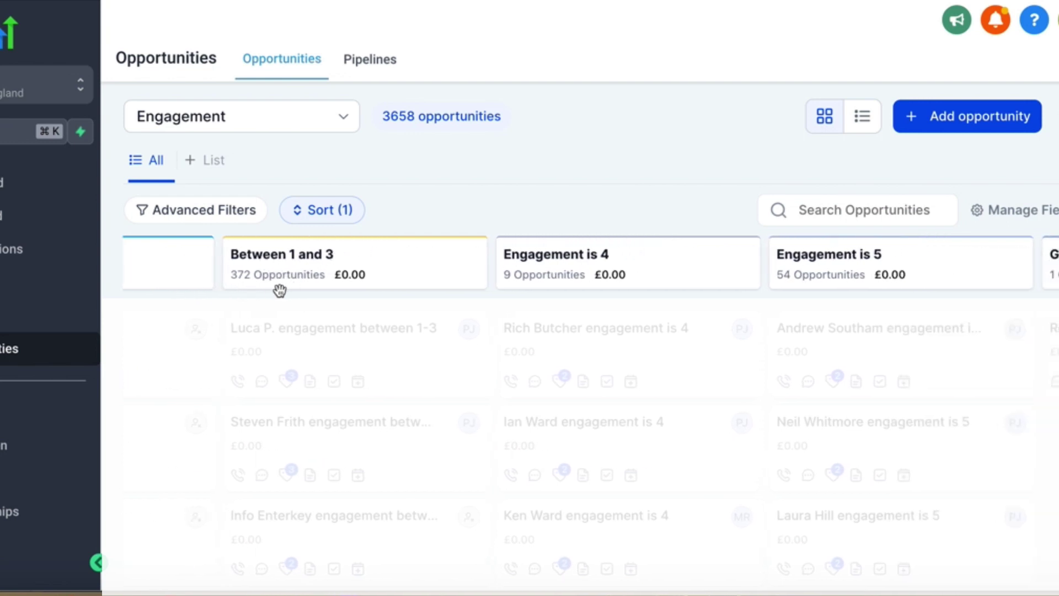
{"action": "scroll", "coordinate": [279, 290], "scroll_direction": "right", "scroll_amount": 3}
{"action": "scroll", "coordinate": [379, 282], "scroll_direction": "right", "scroll_amount": 2}
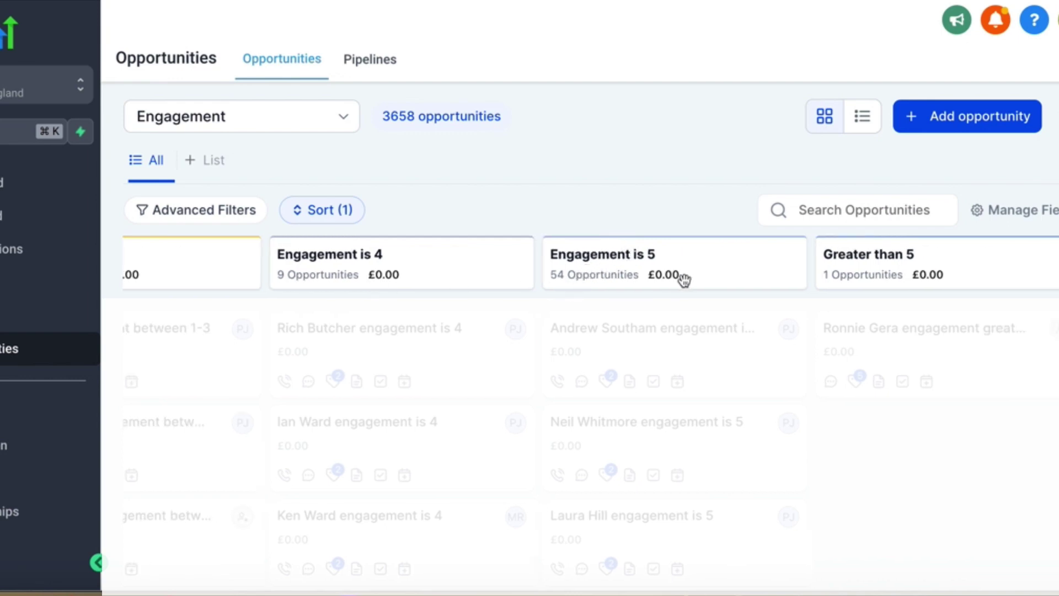
{"action": "scroll", "coordinate": [633, 305], "scroll_direction": "down", "scroll_amount": 10}
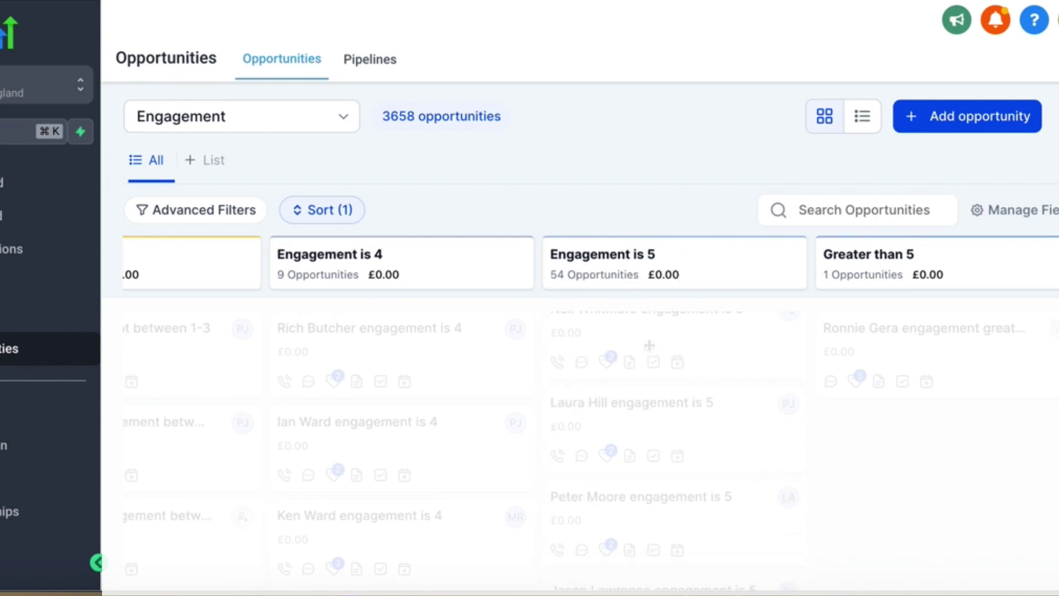
{"action": "scroll", "coordinate": [685, 355], "scroll_direction": "down", "scroll_amount": 10}
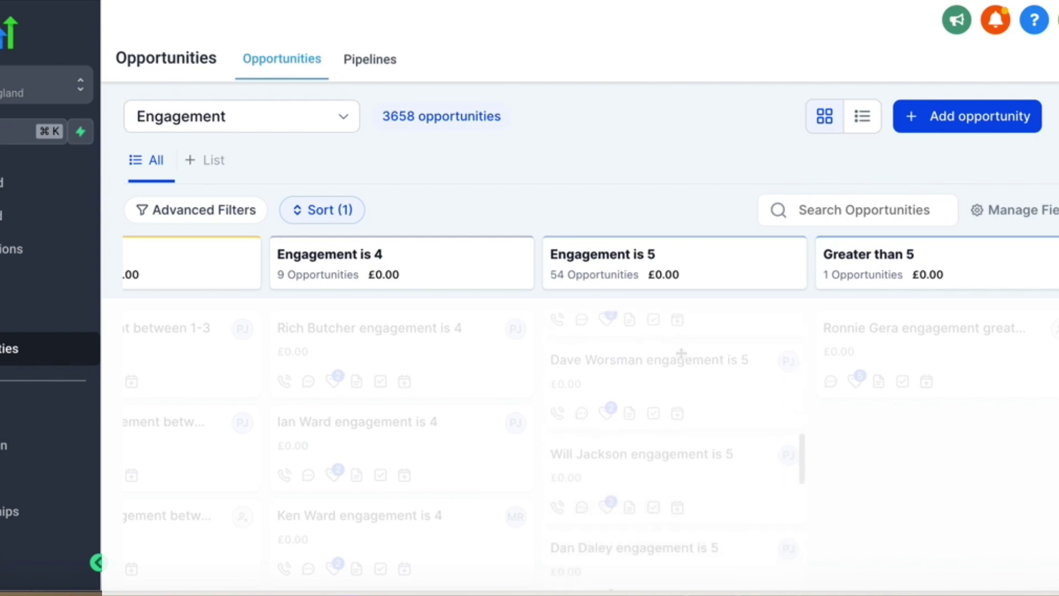
{"action": "scroll", "coordinate": [681, 353], "scroll_direction": "down", "scroll_amount": 10}
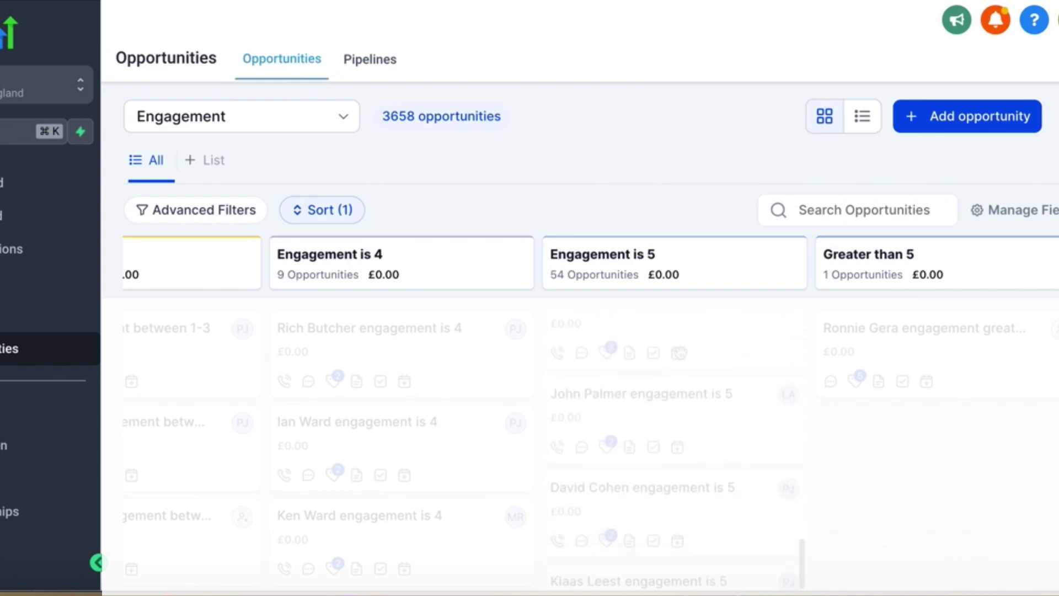
{"action": "scroll", "coordinate": [681, 353], "scroll_direction": "down", "scroll_amount": 10}
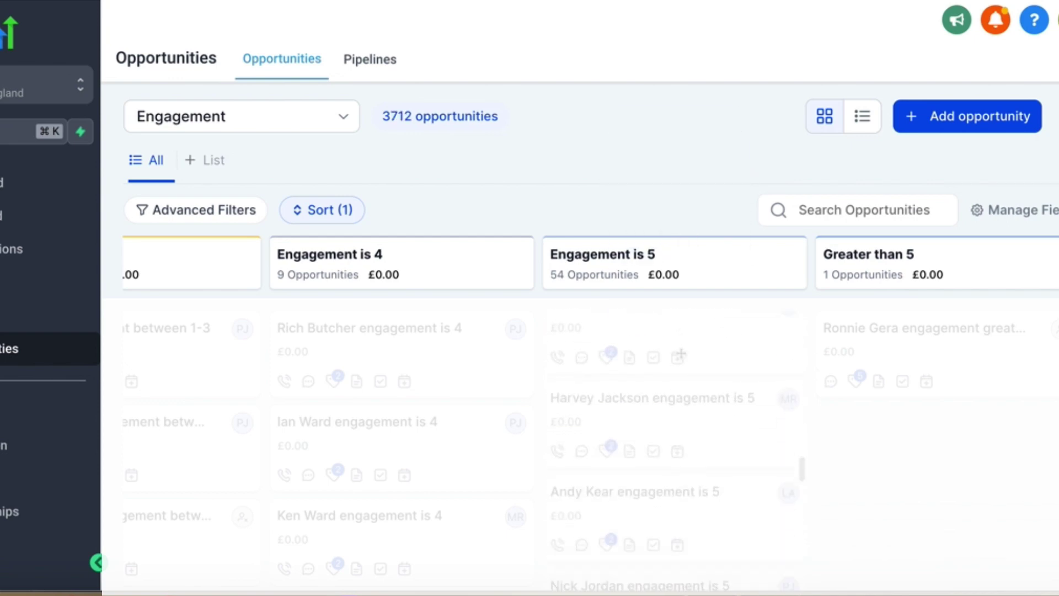
{"action": "scroll", "coordinate": [681, 353], "scroll_direction": "down", "scroll_amount": 10}
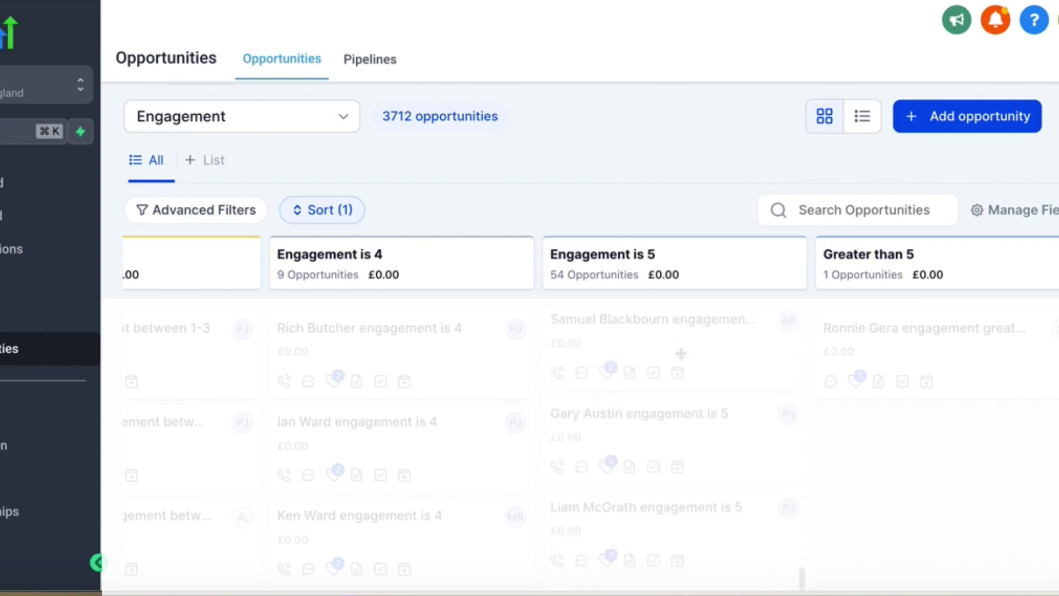
{"action": "scroll", "coordinate": [681, 353], "scroll_direction": "down", "scroll_amount": 10}
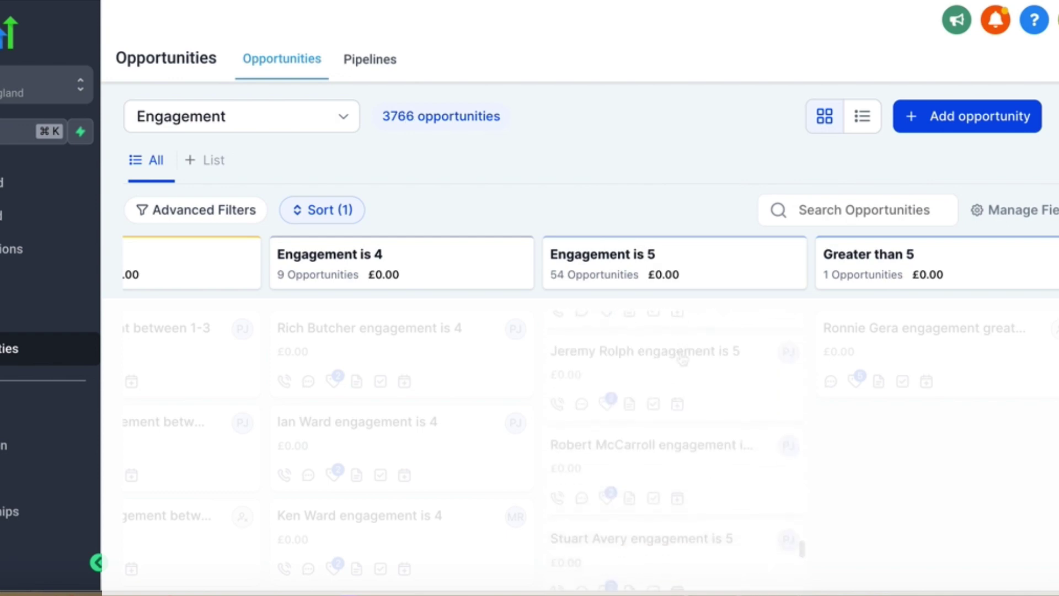
{"action": "scroll", "coordinate": [682, 353], "scroll_direction": "down", "scroll_amount": 4}
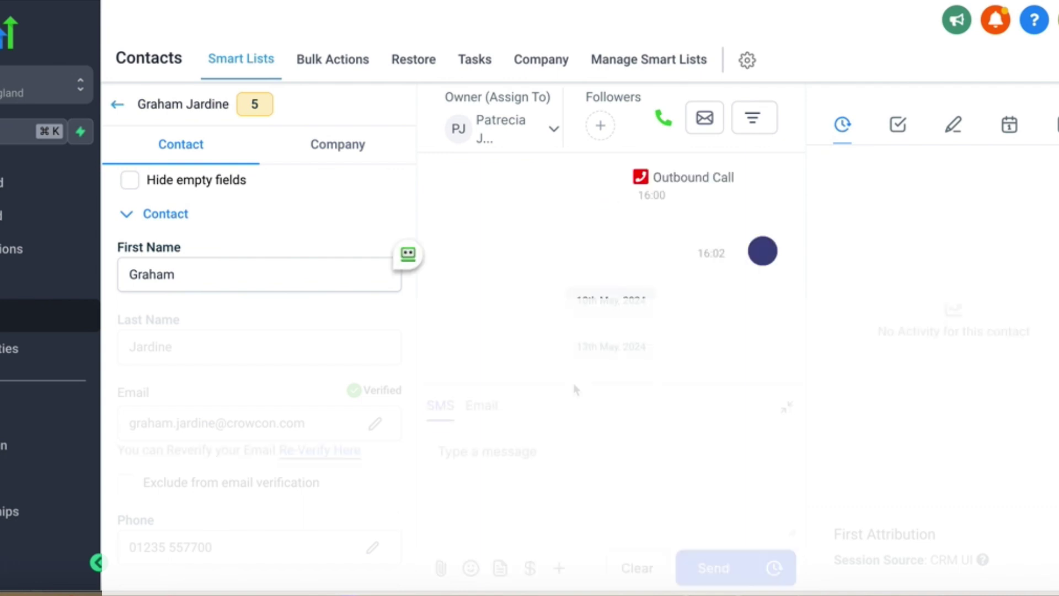
{"action": "scroll", "coordinate": [551, 325], "scroll_direction": "up", "scroll_amount": 3}
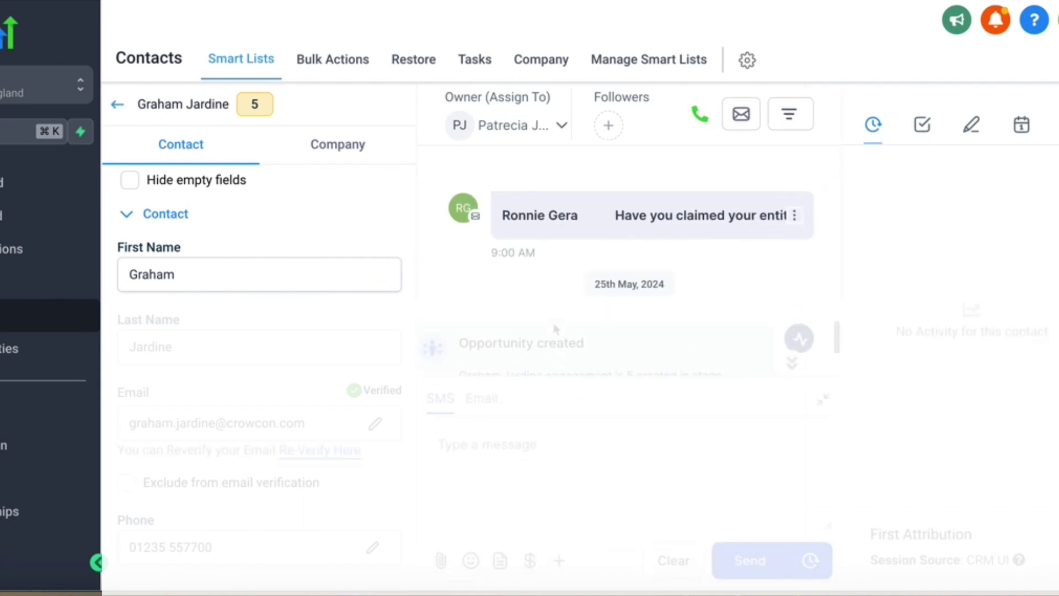
{"action": "scroll", "coordinate": [553, 323], "scroll_direction": "up", "scroll_amount": 10}
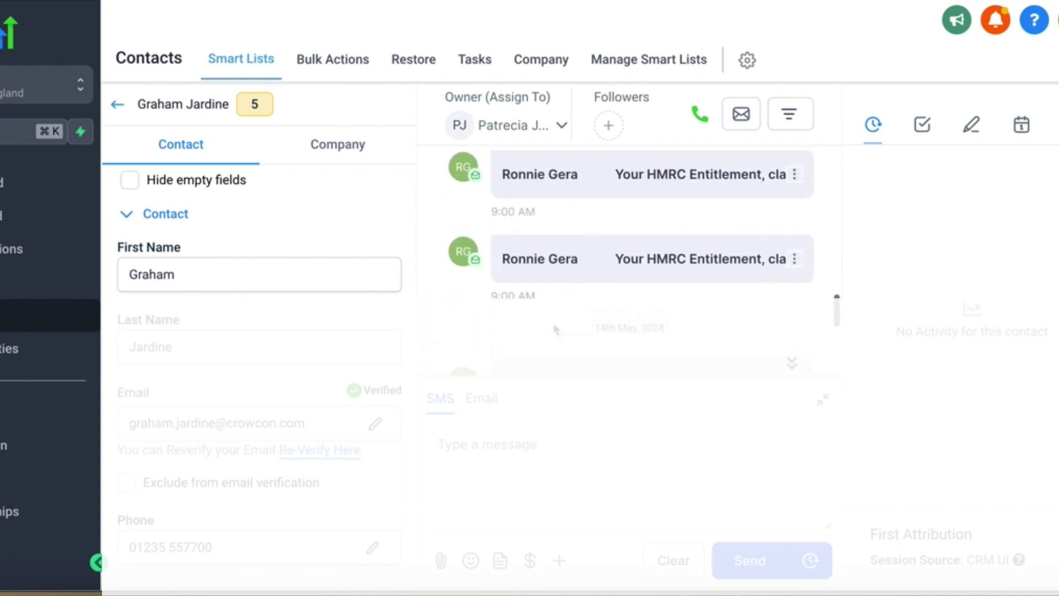
{"action": "scroll", "coordinate": [554, 329], "scroll_direction": "up", "scroll_amount": 10}
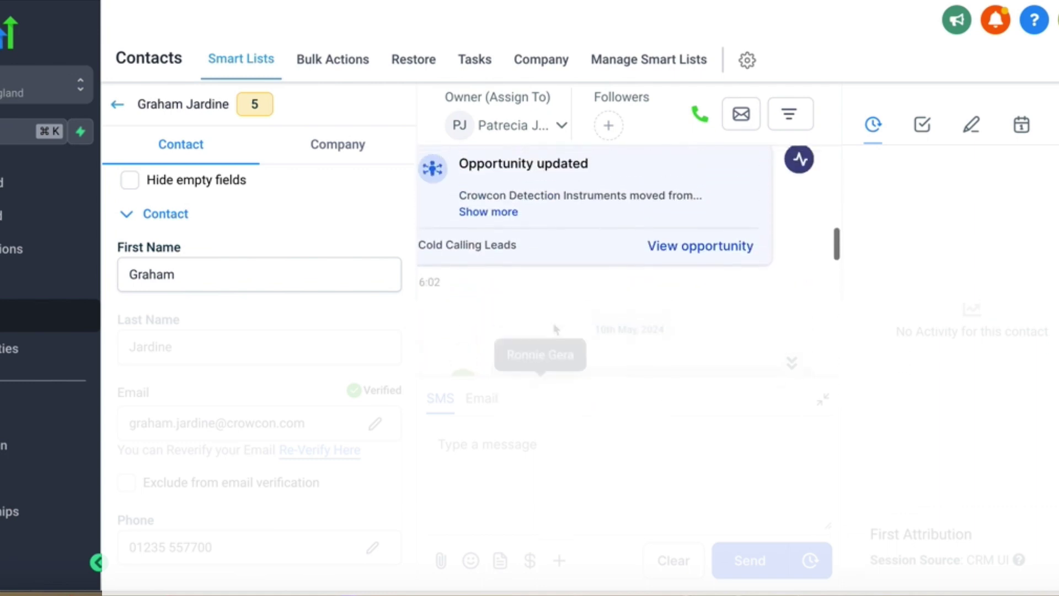
{"action": "scroll", "coordinate": [556, 329], "scroll_direction": "up", "scroll_amount": 10}
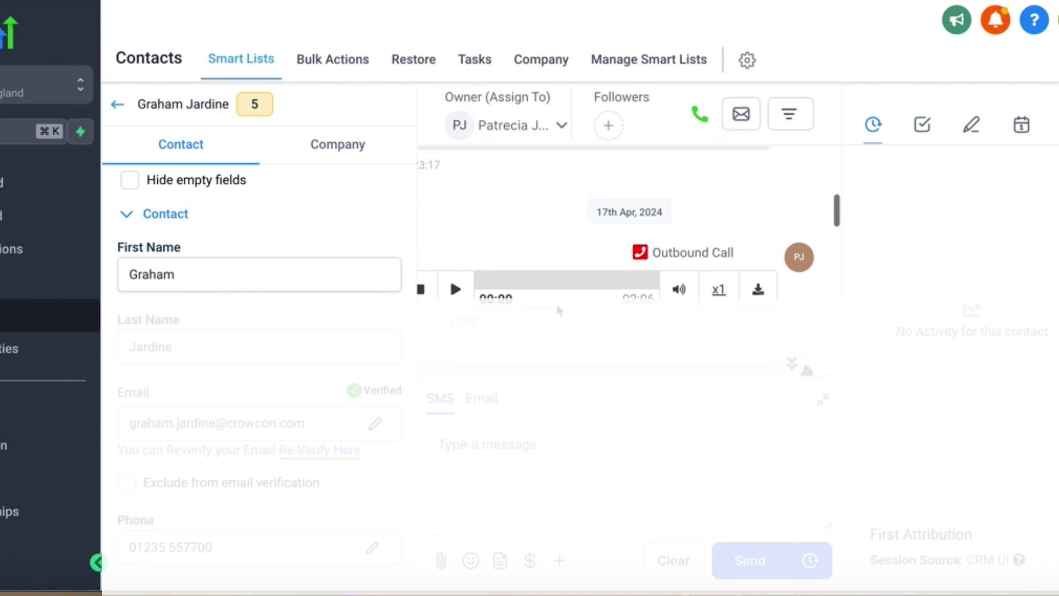
{"action": "scroll", "coordinate": [555, 301], "scroll_direction": "down", "scroll_amount": 5}
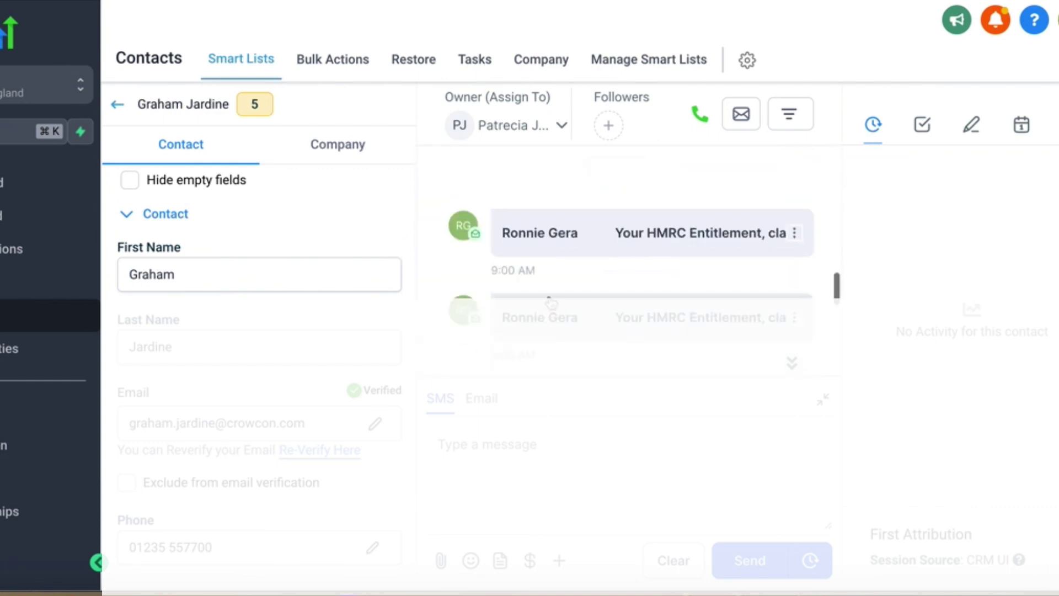
{"action": "scroll", "coordinate": [573, 276], "scroll_direction": "down", "scroll_amount": 2}
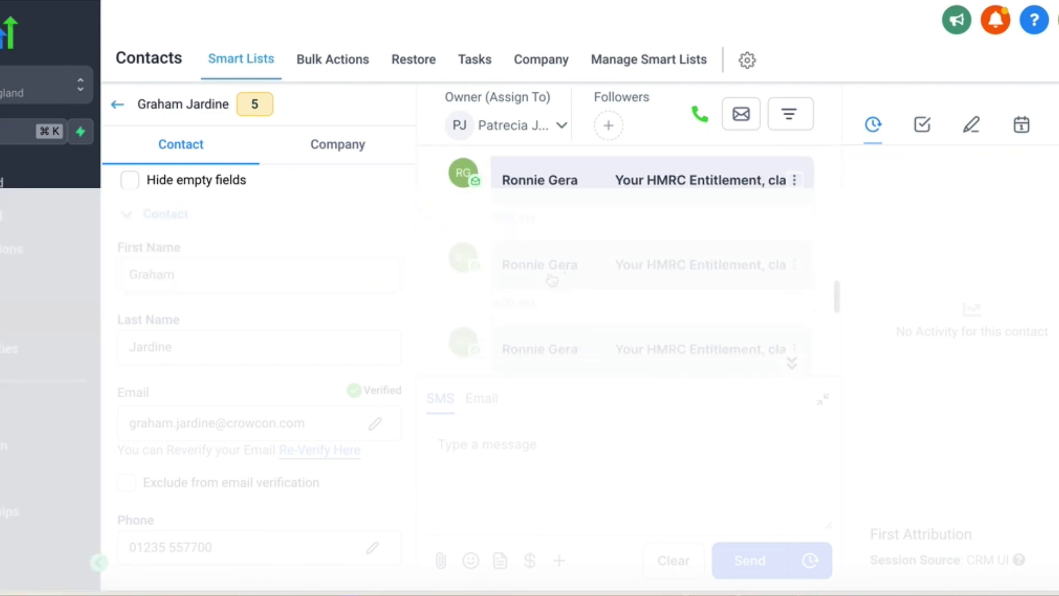
{"action": "scroll", "coordinate": [480, 270], "scroll_direction": "down", "scroll_amount": 1}
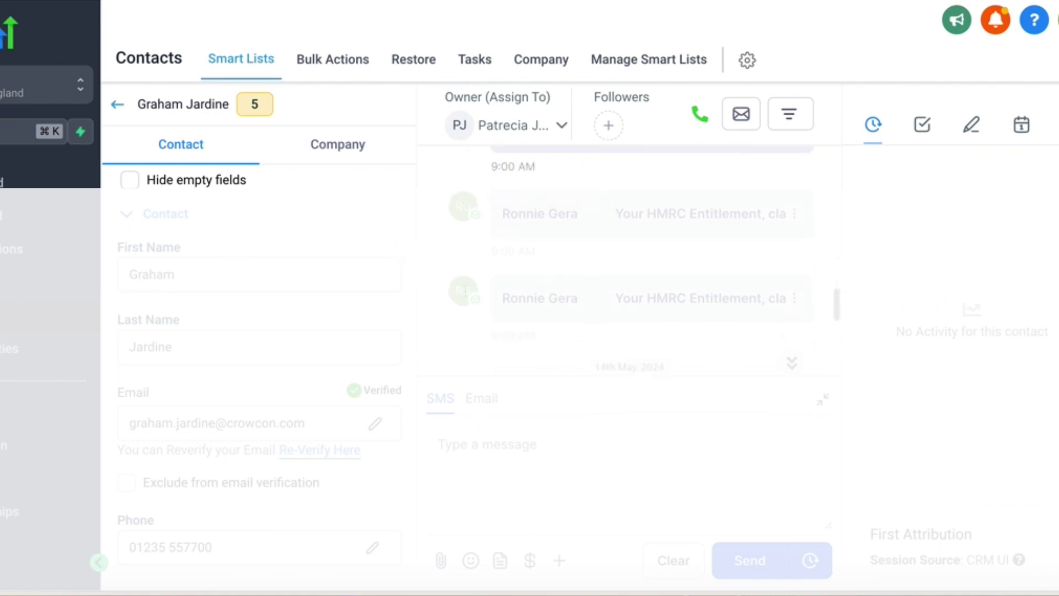
{"action": "scroll", "coordinate": [484, 300], "scroll_direction": "down", "scroll_amount": 2}
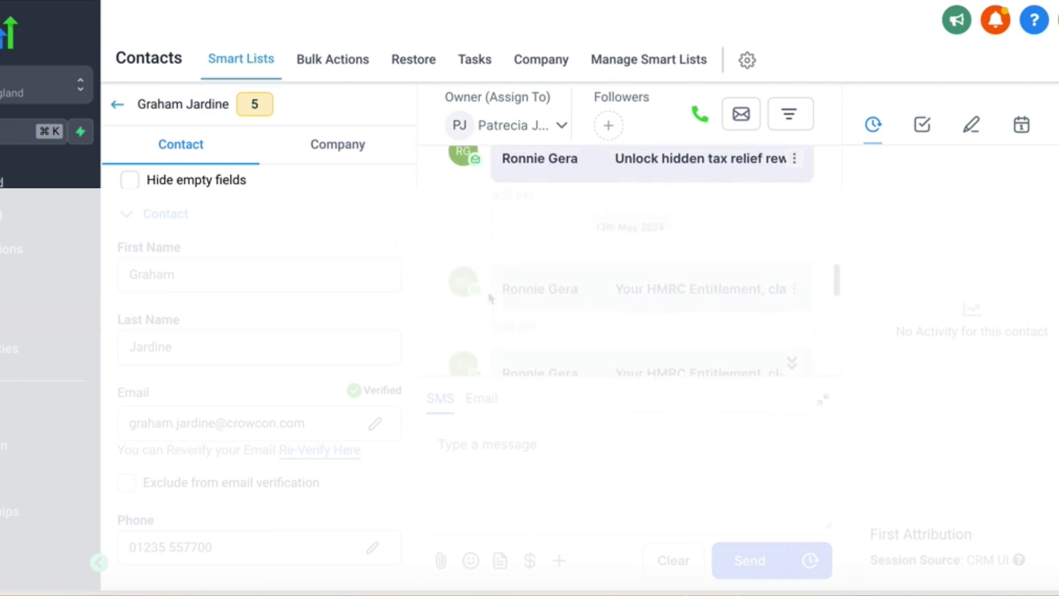
{"action": "scroll", "coordinate": [485, 293], "scroll_direction": "down", "scroll_amount": 2}
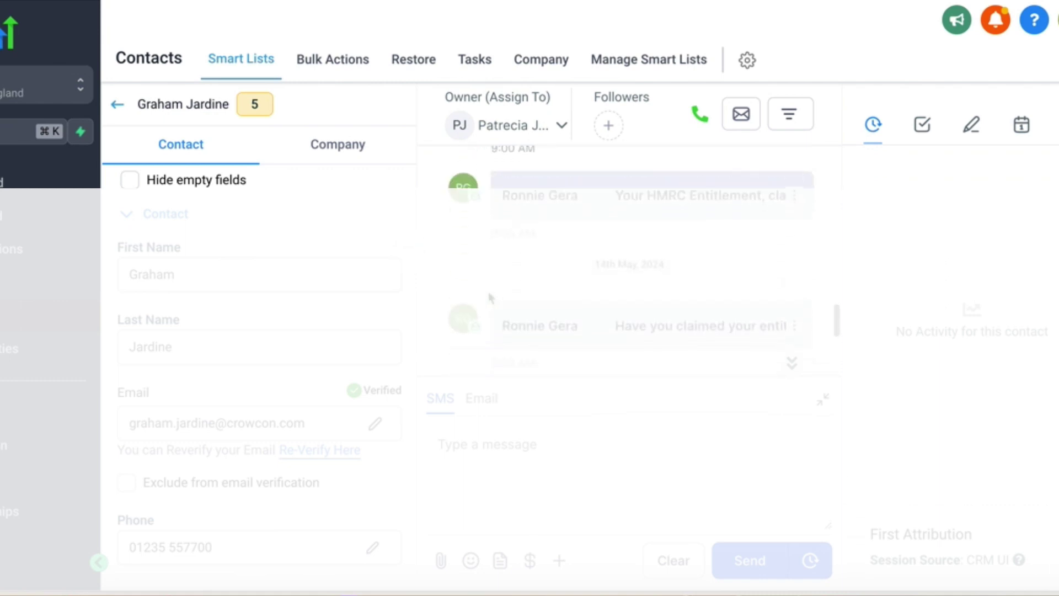
{"action": "scroll", "coordinate": [542, 292], "scroll_direction": "down", "scroll_amount": 3}
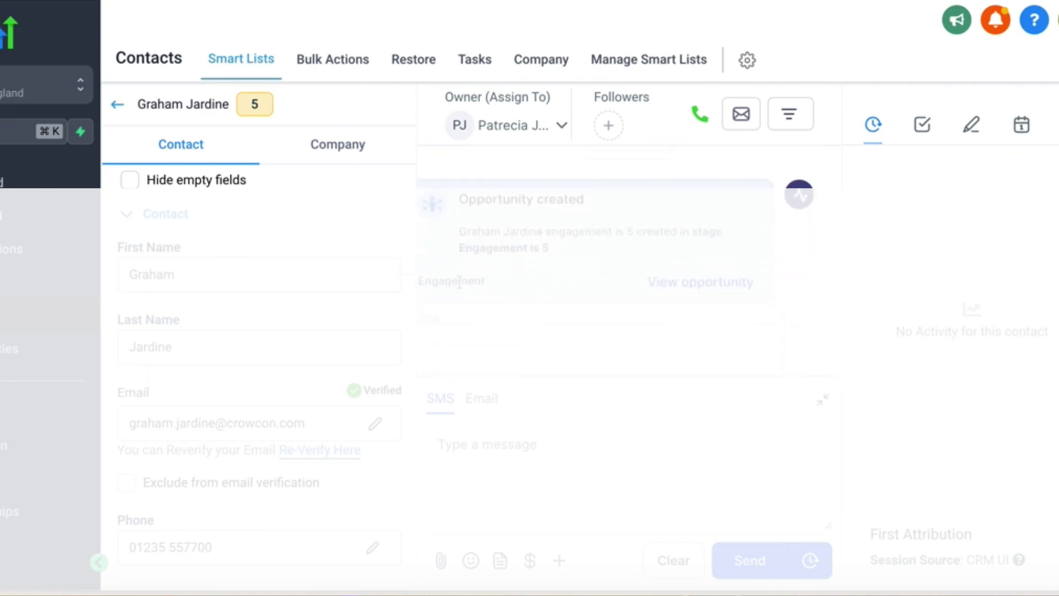
{"action": "scroll", "coordinate": [459, 282], "scroll_direction": "up", "scroll_amount": 5}
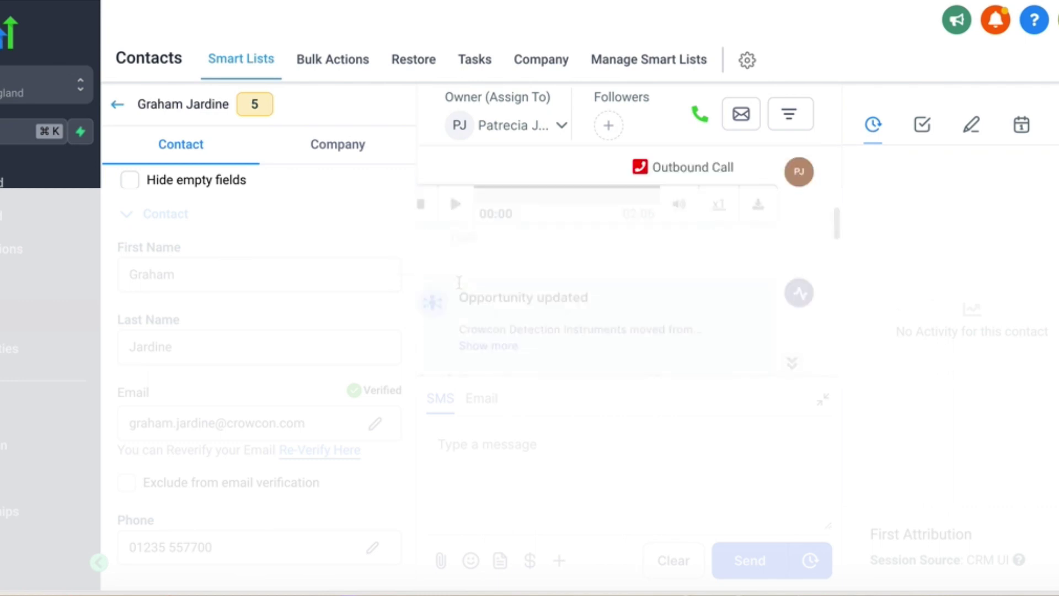
- Leave the contact and open the Engagement folder in Automation Workflows
{"action": "left_click", "coordinate": [119, 106]}
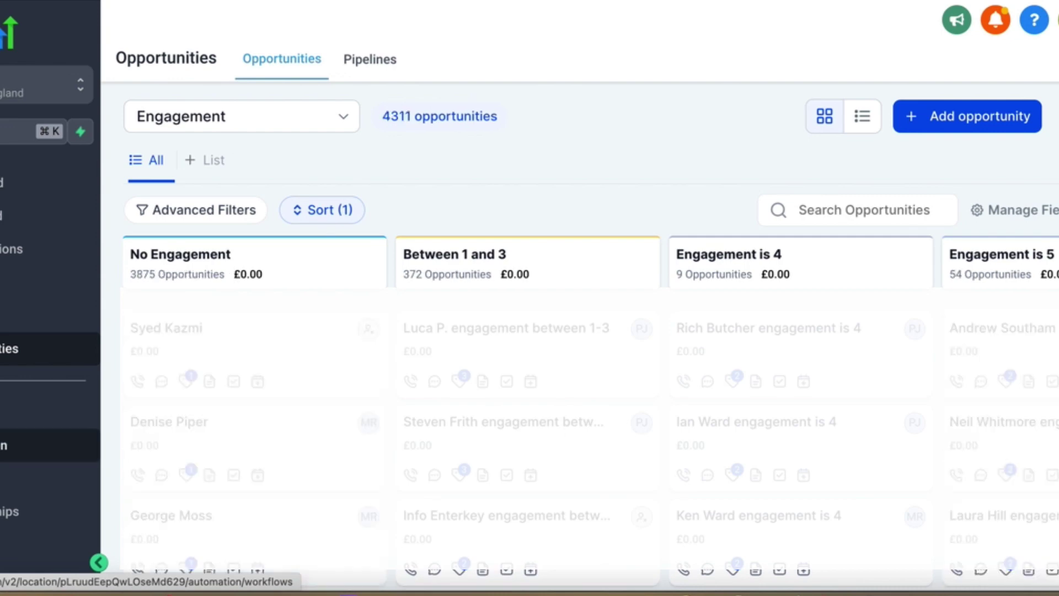
{"action": "left_click", "coordinate": [33, 445]}
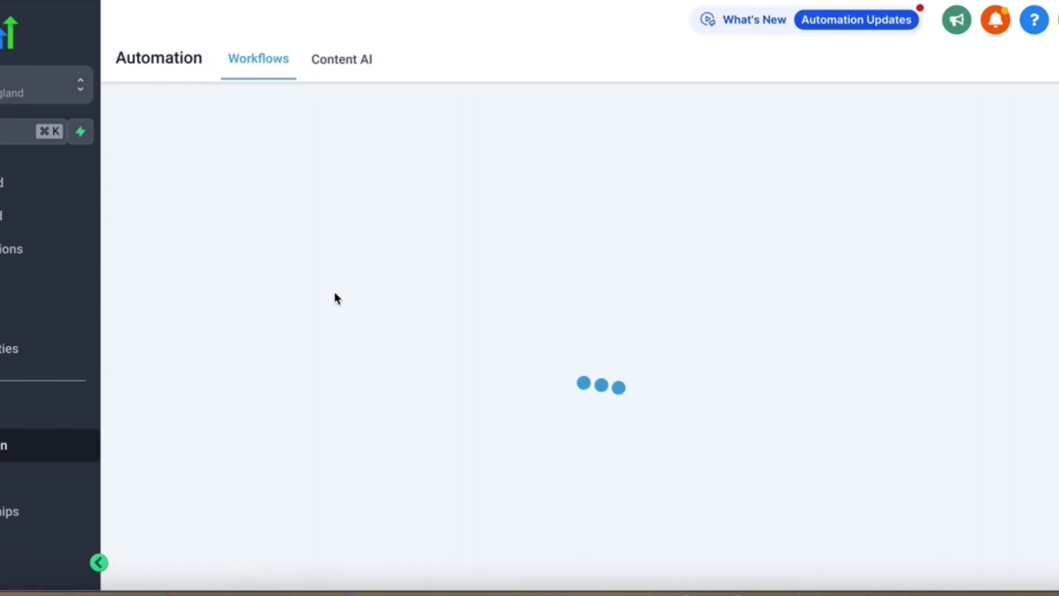
{"action": "scroll", "coordinate": [318, 298], "scroll_direction": "down", "scroll_amount": 7}
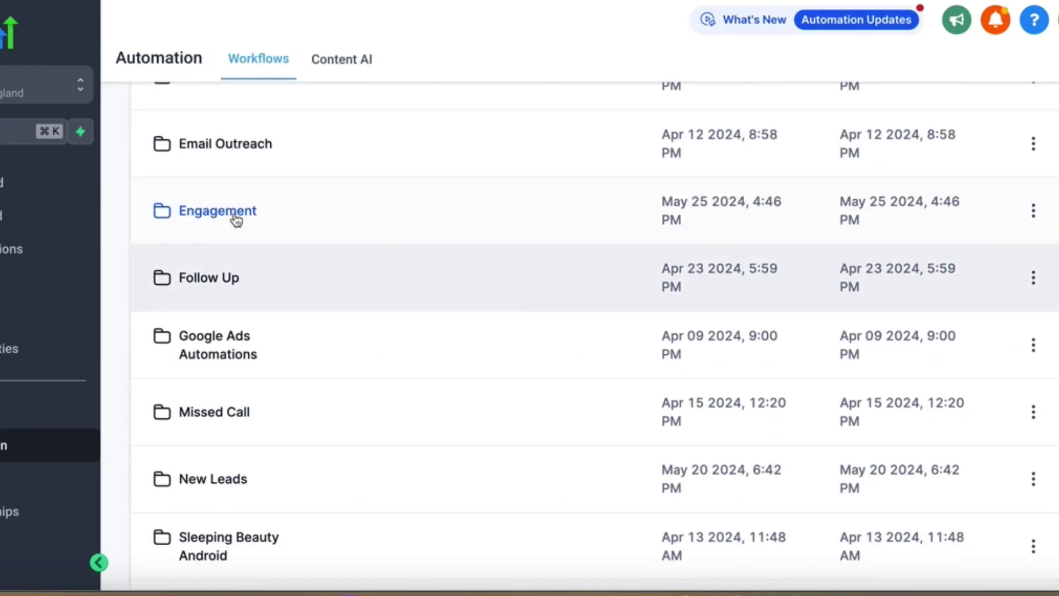
{"action": "left_click", "coordinate": [236, 216]}
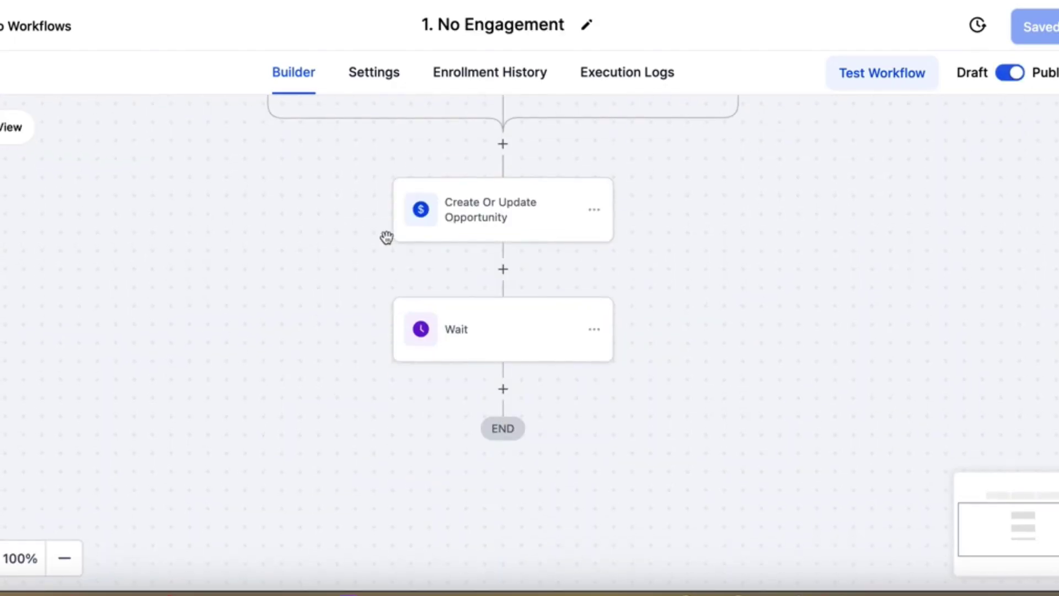
- Inspect both engagement score triggers of the '1. No Engagement' workflow without changes
{"action": "scroll", "coordinate": [386, 237], "scroll_direction": "up", "scroll_amount": 5}
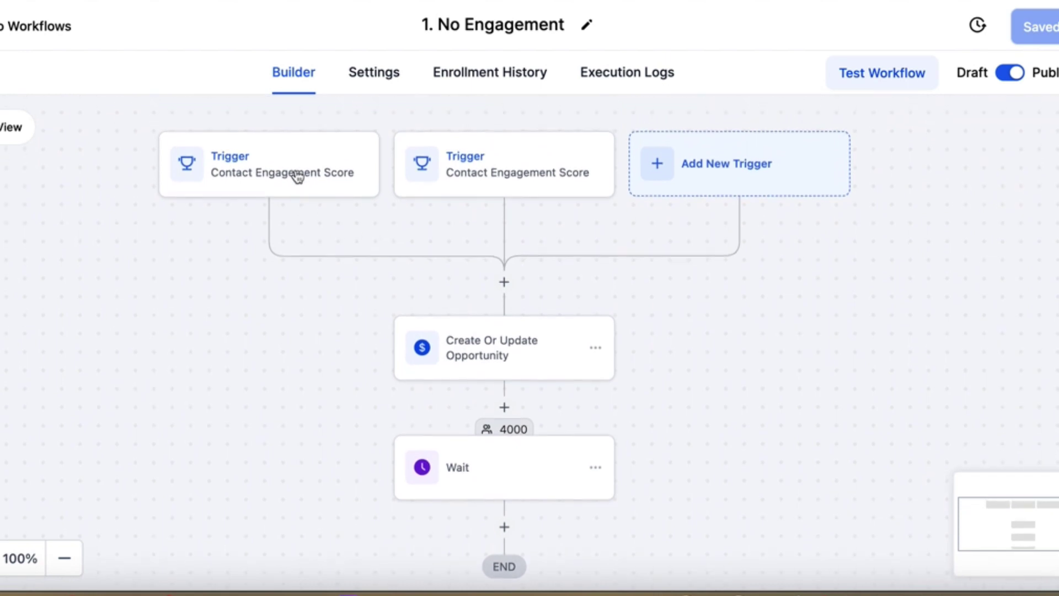
{"action": "left_click", "coordinate": [298, 176]}
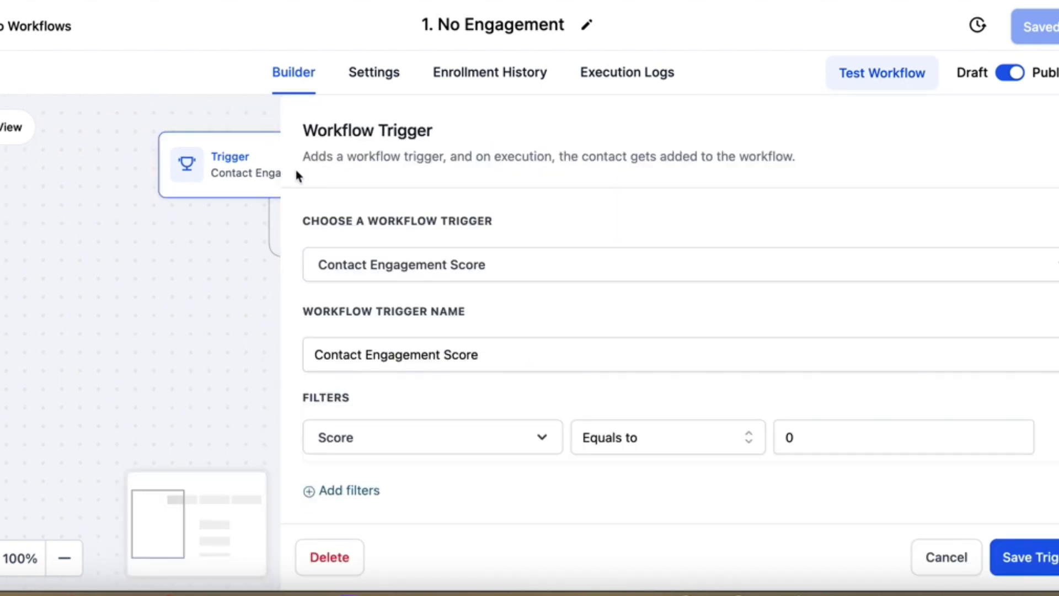
{"action": "left_click", "coordinate": [954, 561]}
{"action": "left_click", "coordinate": [428, 164]}
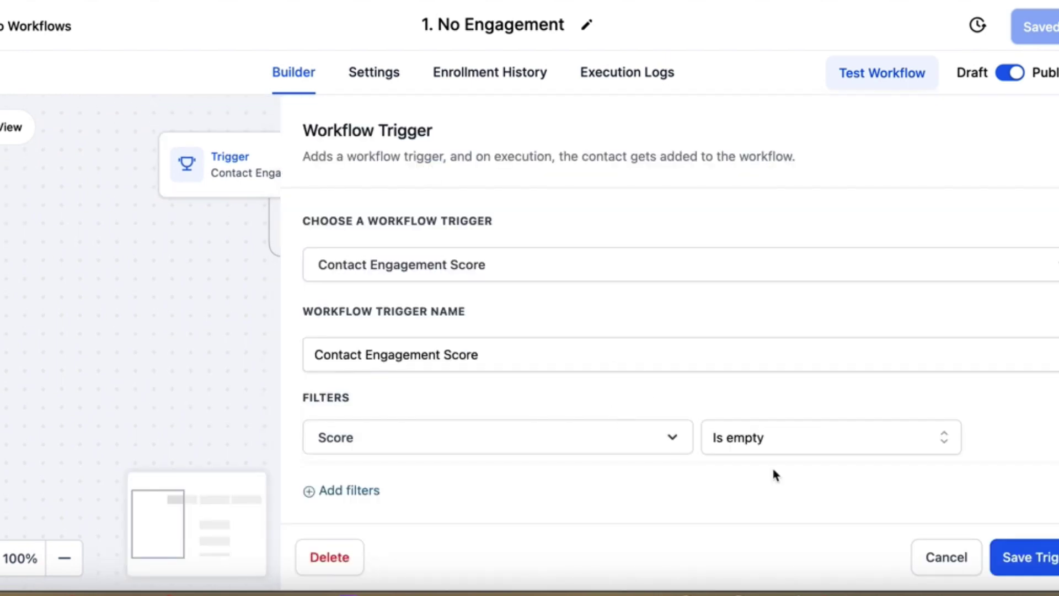
{"action": "left_click", "coordinate": [941, 556]}
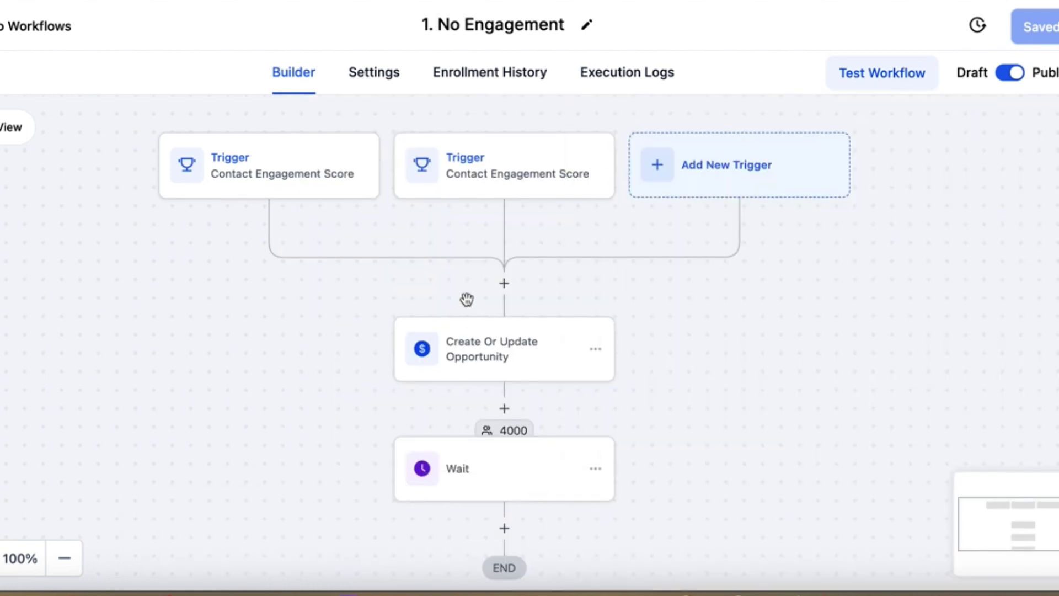
- Check the create or update opportunity step, then return to the workflows list
{"action": "scroll", "coordinate": [469, 314], "scroll_direction": "down", "scroll_amount": 1}
{"action": "left_click", "coordinate": [474, 326]}
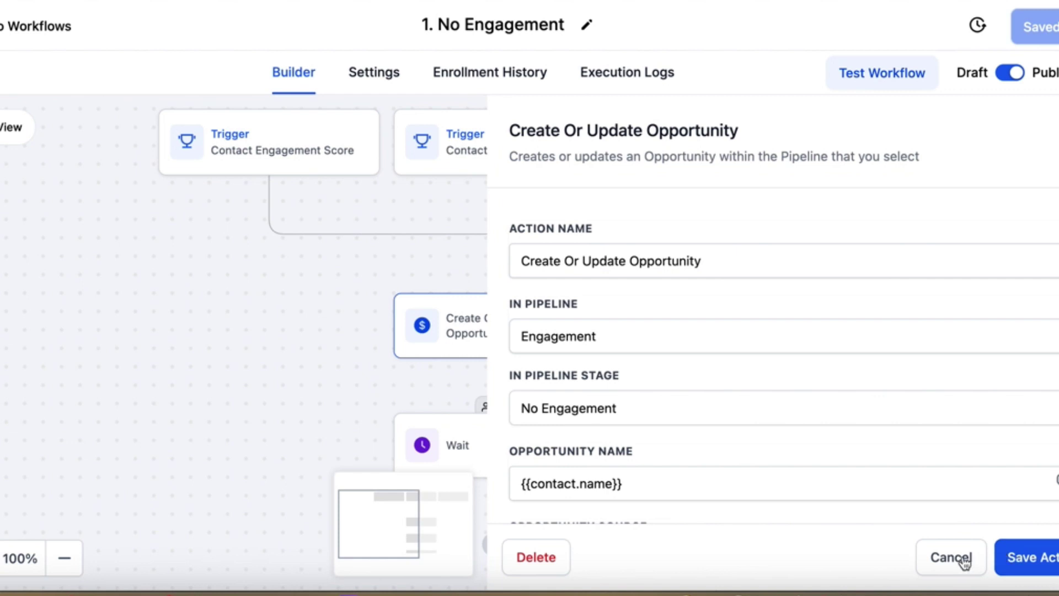
{"action": "left_click", "coordinate": [921, 546]}
{"action": "scroll", "coordinate": [752, 438], "scroll_direction": "down", "scroll_amount": 1}
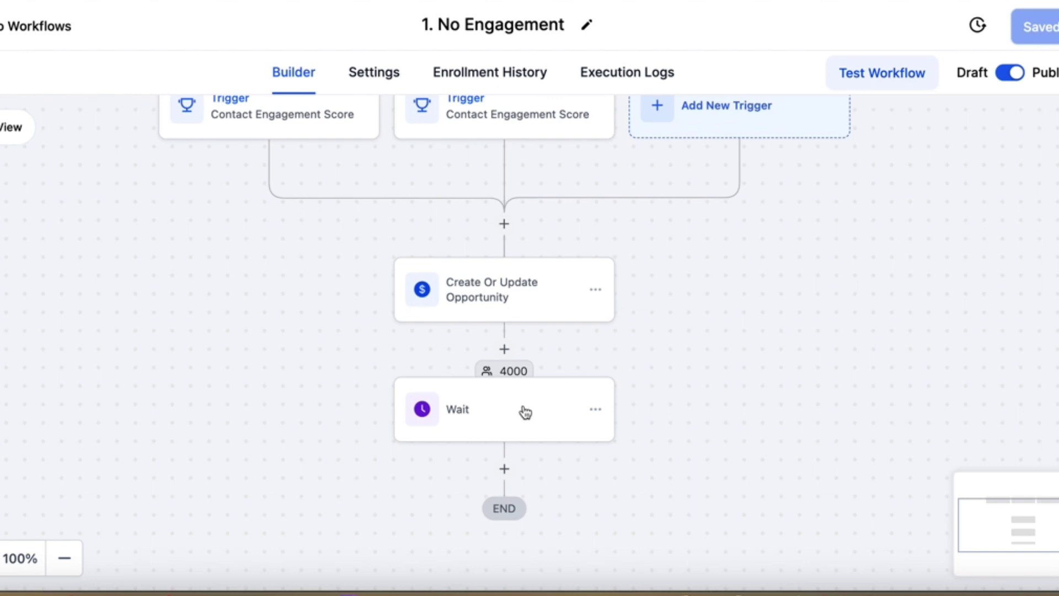
{"action": "scroll", "coordinate": [525, 412], "scroll_direction": "down", "scroll_amount": 1}
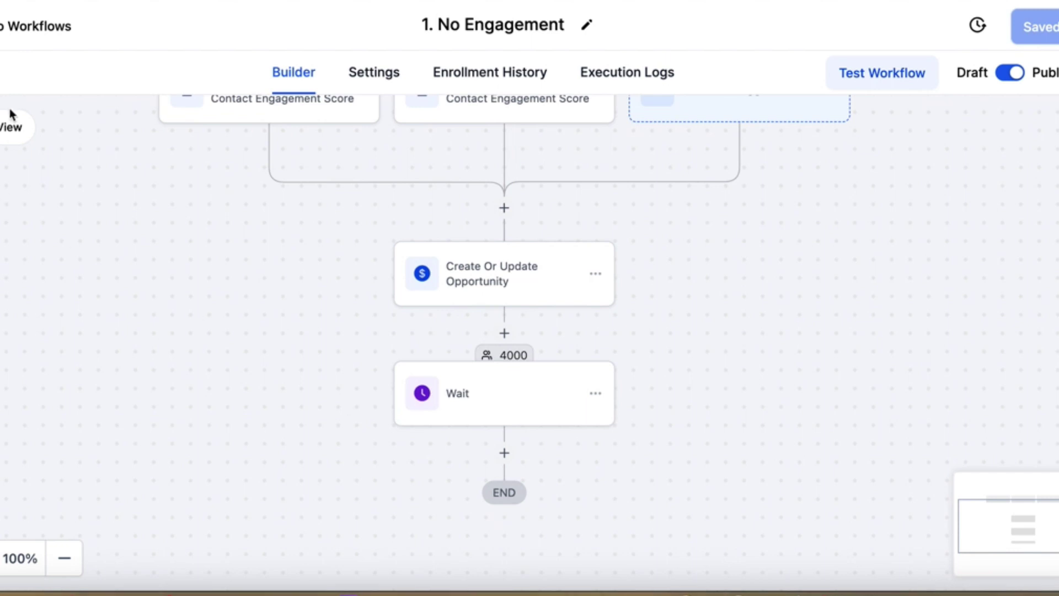
{"action": "left_click", "coordinate": [19, 28]}
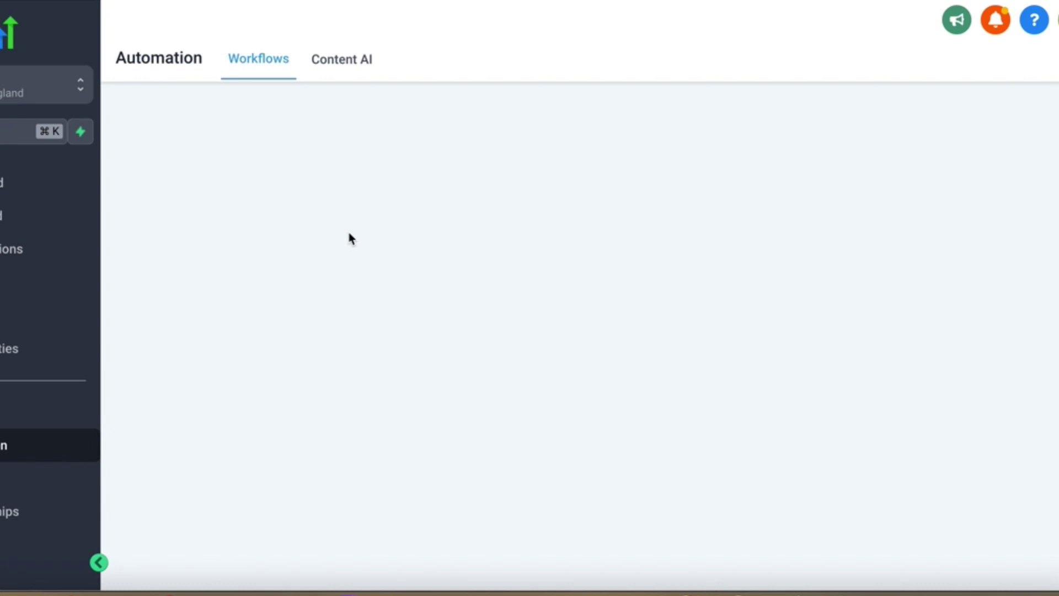
- Inspect the score filters of the three triggers in '2. Between 1 and 3', closing each unchanged
{"action": "scroll", "coordinate": [328, 268], "scroll_direction": "down", "scroll_amount": 1}
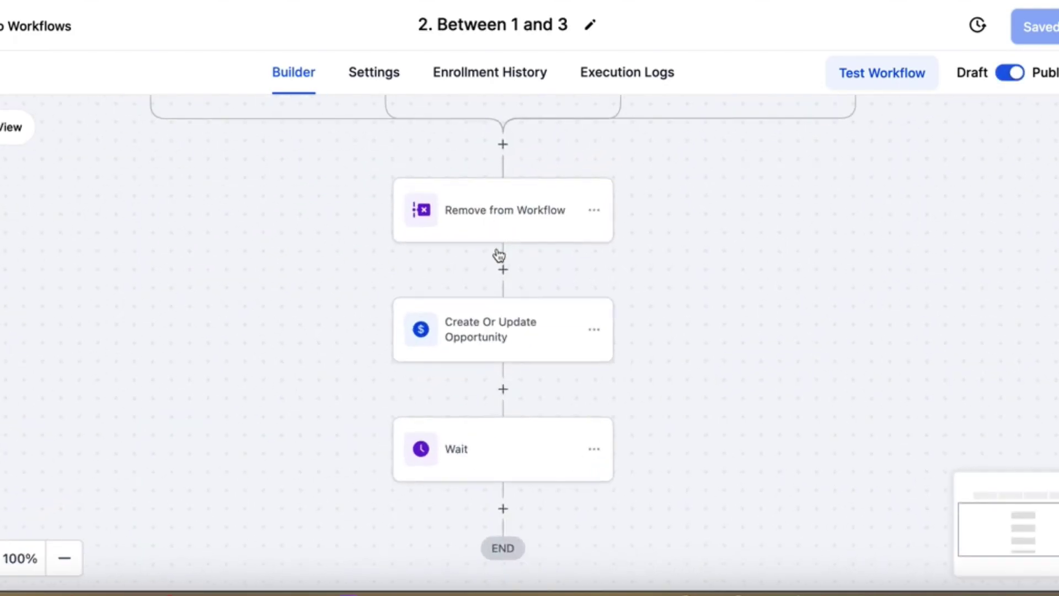
{"action": "scroll", "coordinate": [499, 255], "scroll_direction": "up", "scroll_amount": 3}
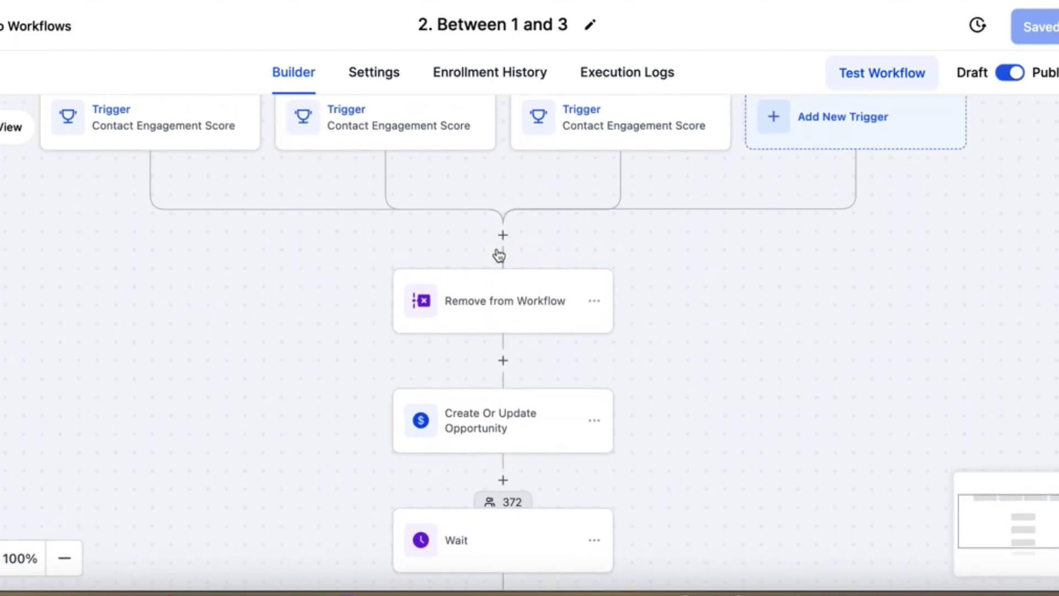
{"action": "left_click", "coordinate": [192, 185]}
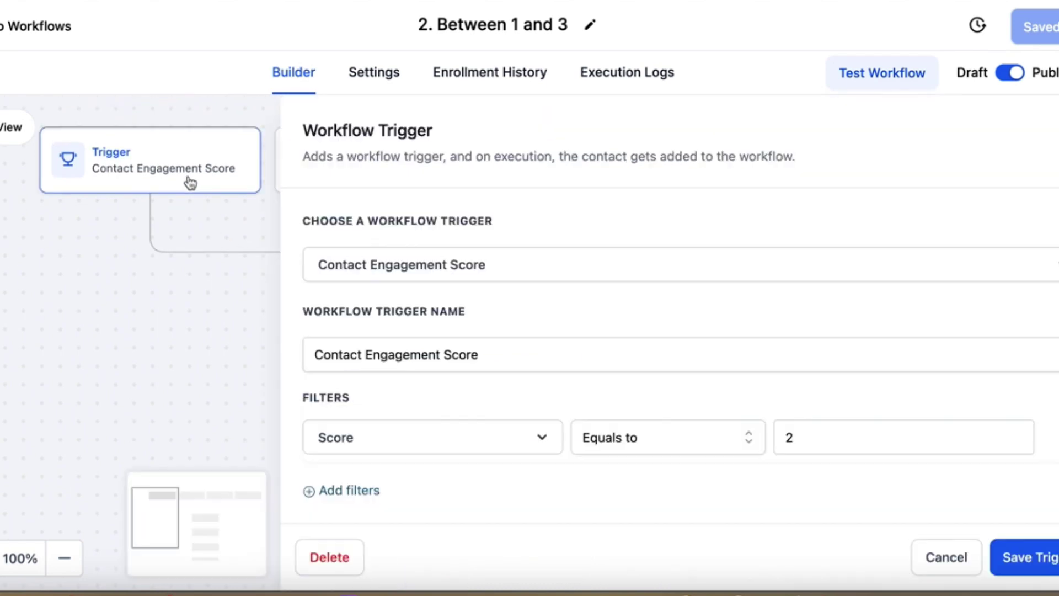
{"action": "left_click", "coordinate": [932, 568]}
{"action": "left_click", "coordinate": [380, 182]}
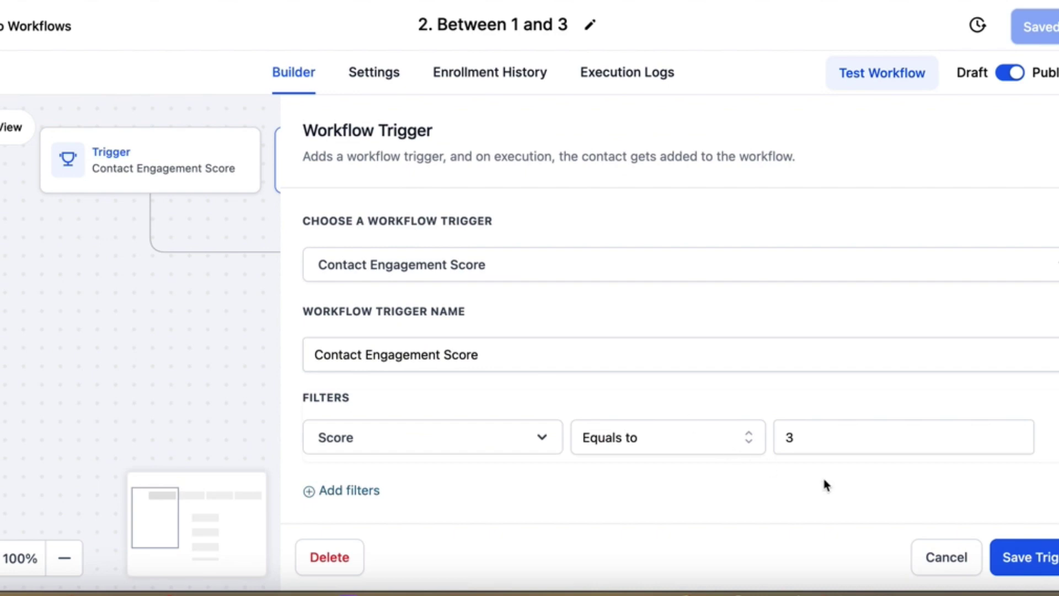
{"action": "left_click", "coordinate": [946, 558]}
{"action": "left_click", "coordinate": [638, 165]}
{"action": "left_click", "coordinate": [944, 555]}
- Inspect the Remove from Workflow and Create or Update Opportunity steps unchanged, then return to Workflows
{"action": "scroll", "coordinate": [719, 400], "scroll_direction": "down", "scroll_amount": 1}
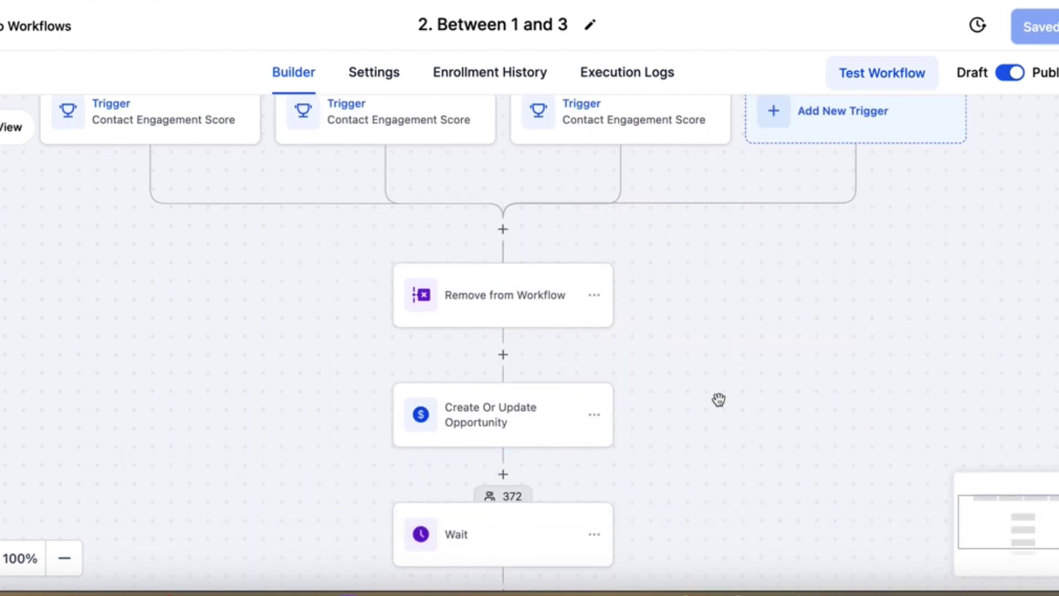
{"action": "left_click", "coordinate": [510, 305]}
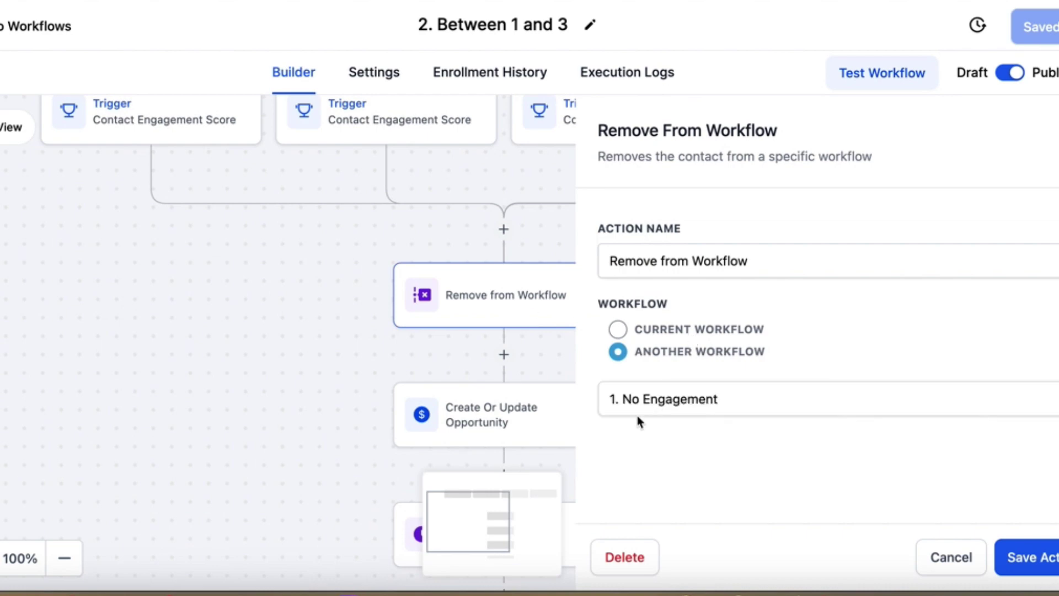
{"action": "left_click", "coordinate": [956, 564]}
{"action": "scroll", "coordinate": [685, 478], "scroll_direction": "down", "scroll_amount": 1}
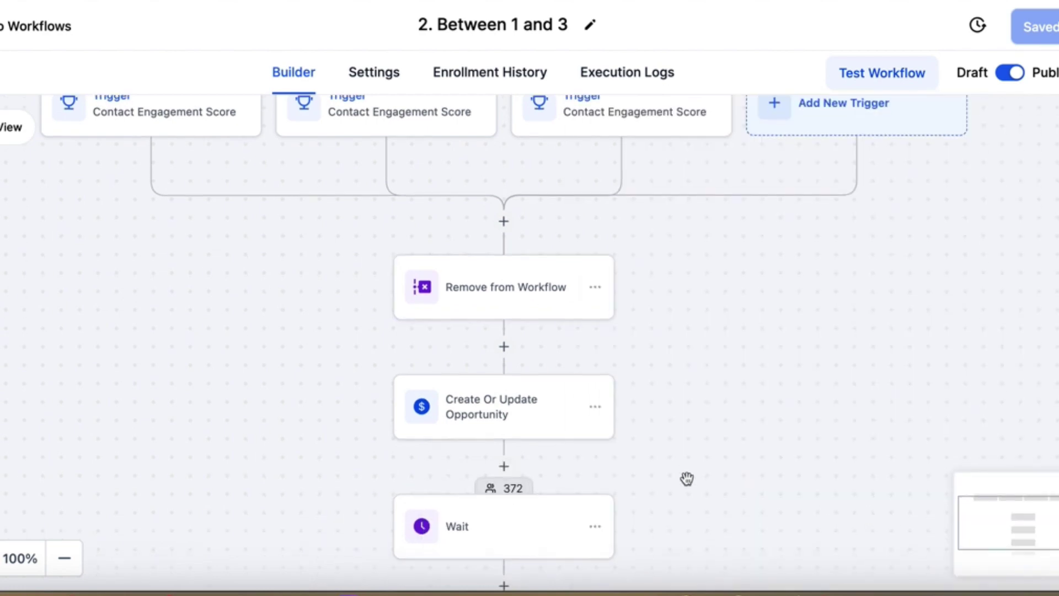
{"action": "left_click", "coordinate": [541, 361]}
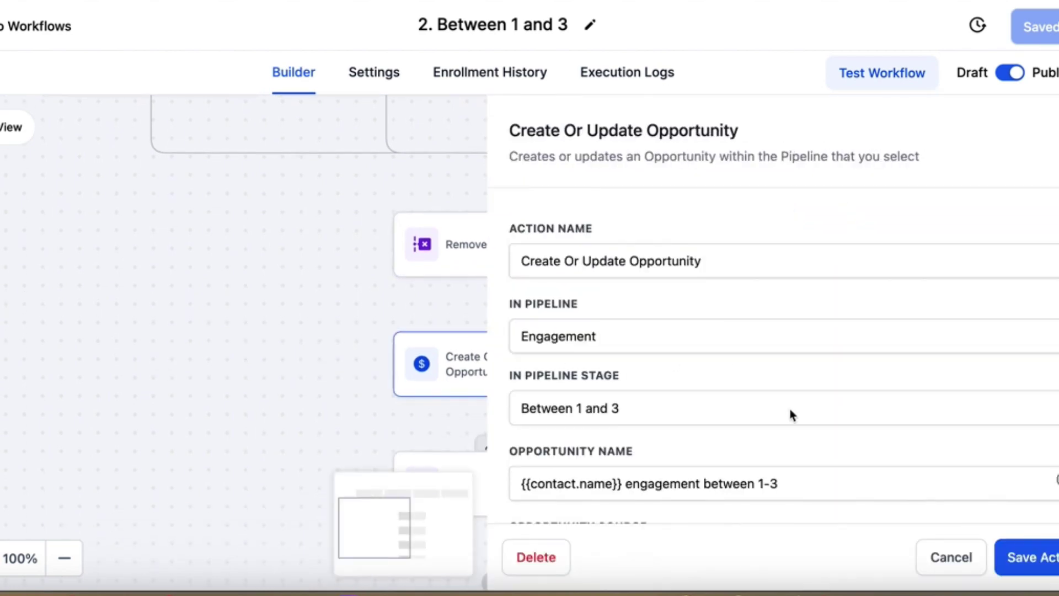
{"action": "scroll", "coordinate": [763, 428], "scroll_direction": "down", "scroll_amount": 2}
{"action": "scroll", "coordinate": [661, 422], "scroll_direction": "down", "scroll_amount": 1}
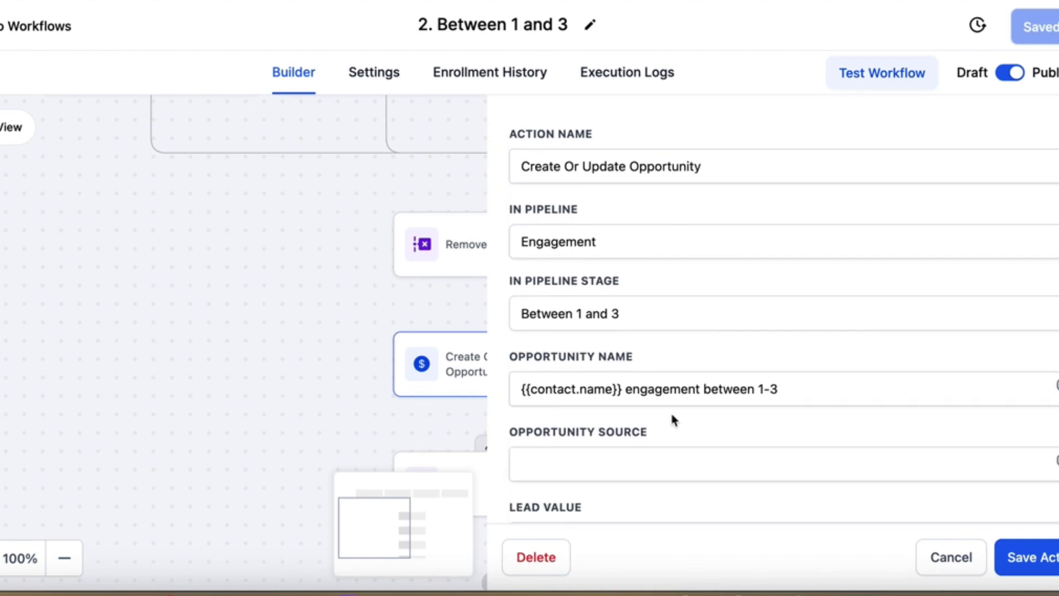
{"action": "left_click", "coordinate": [941, 557]}
{"action": "scroll", "coordinate": [607, 379], "scroll_direction": "down", "scroll_amount": 2}
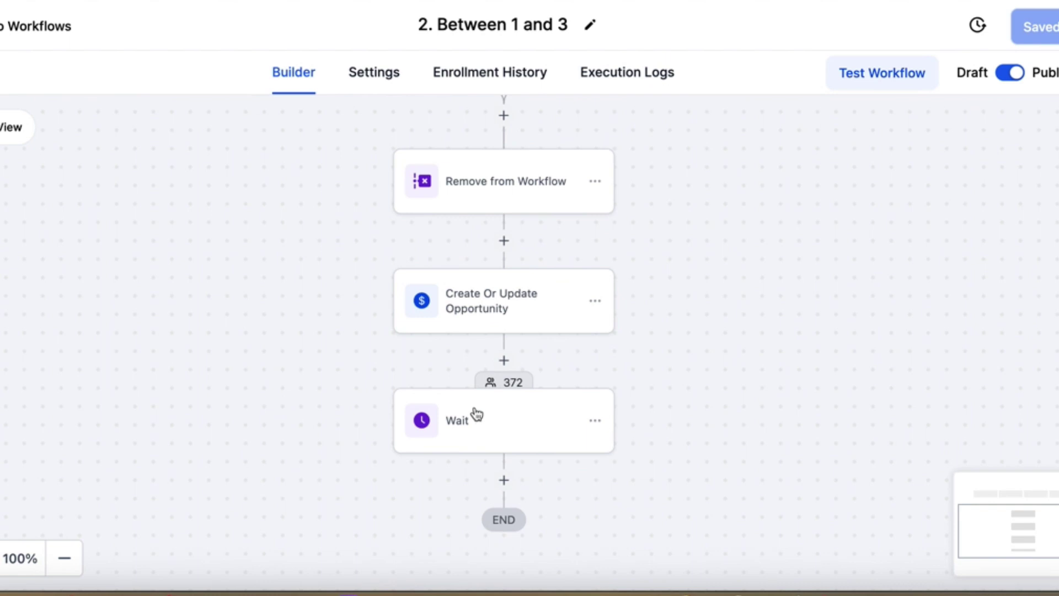
{"action": "left_click", "coordinate": [50, 35]}
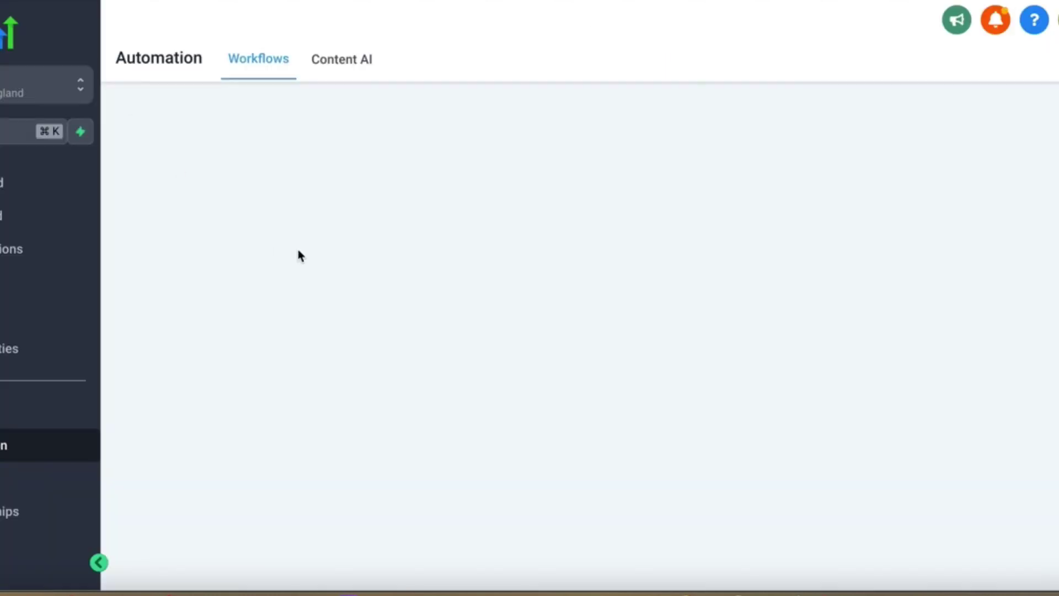
{"action": "scroll", "coordinate": [303, 309], "scroll_direction": "down", "scroll_amount": 3}
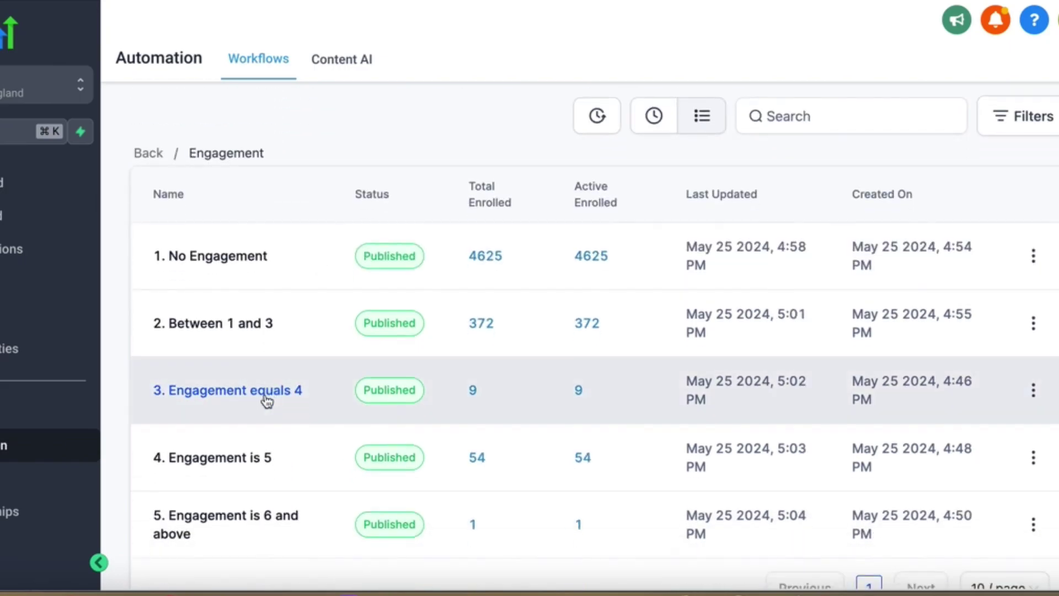
{"action": "left_click", "coordinate": [267, 399]}
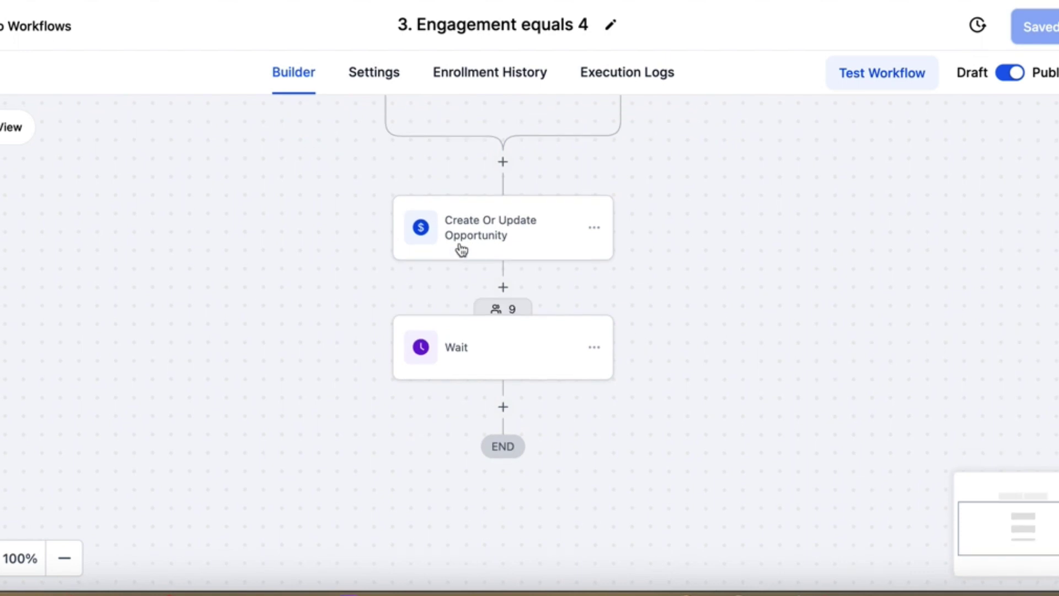
{"action": "scroll", "coordinate": [419, 193], "scroll_direction": "up", "scroll_amount": 2}
{"action": "left_click", "coordinate": [378, 144]}
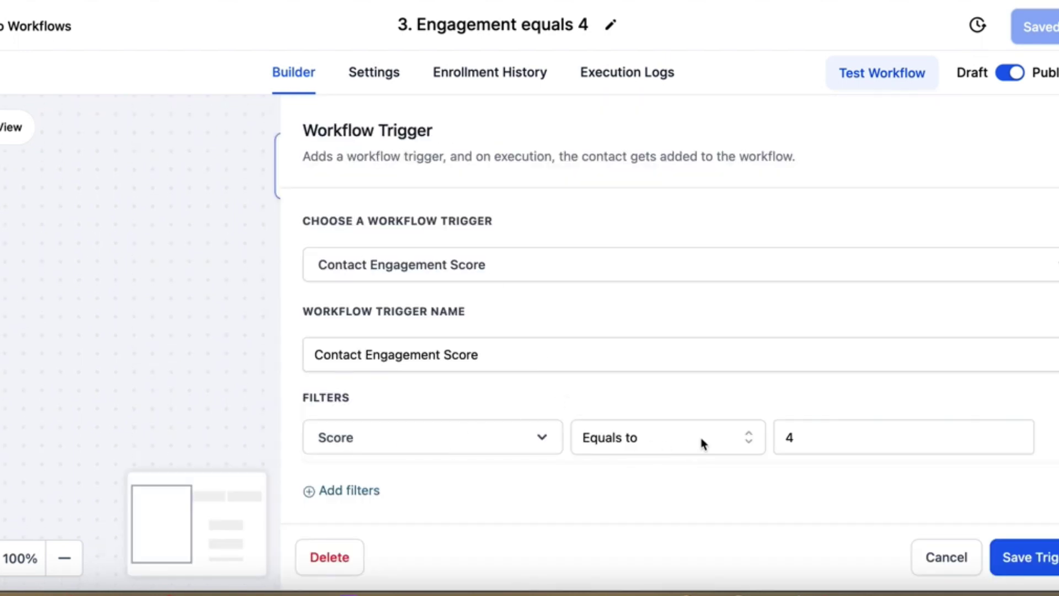
{"action": "left_click", "coordinate": [944, 558]}
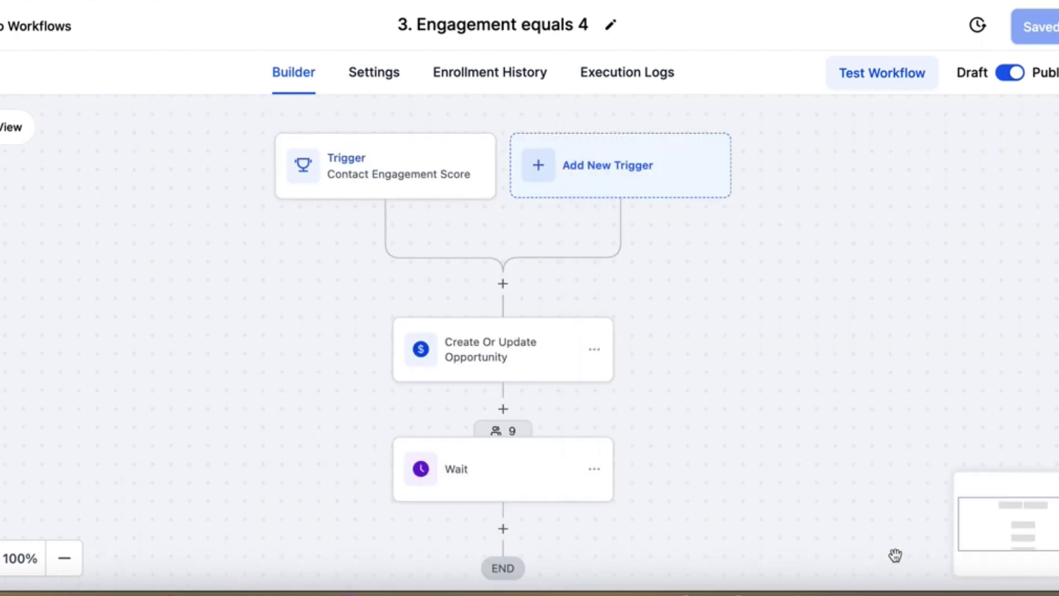
{"action": "left_click", "coordinate": [507, 365]}
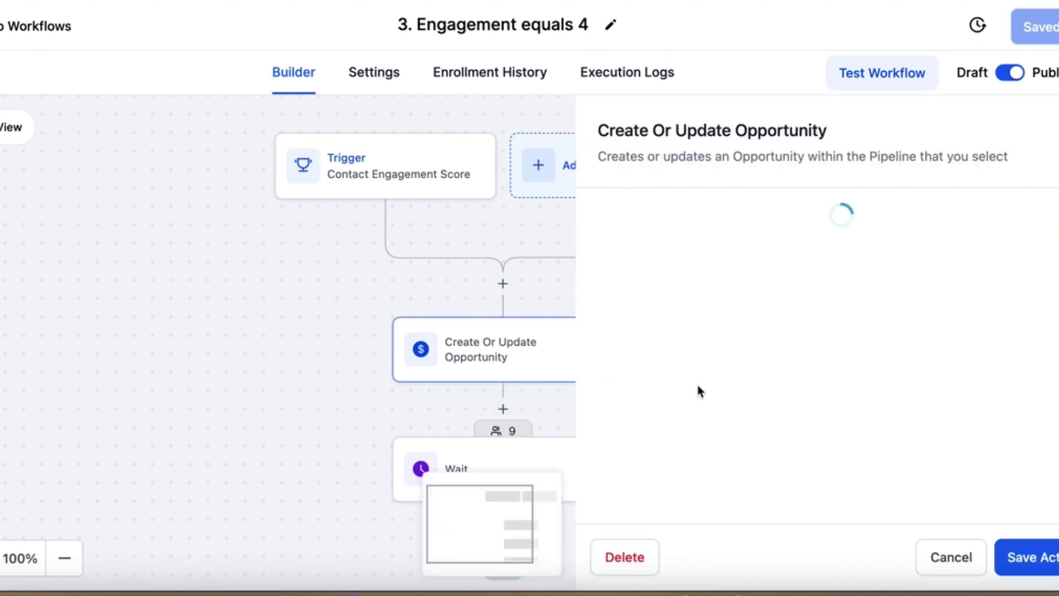
{"action": "scroll", "coordinate": [697, 389], "scroll_direction": "down", "scroll_amount": 2}
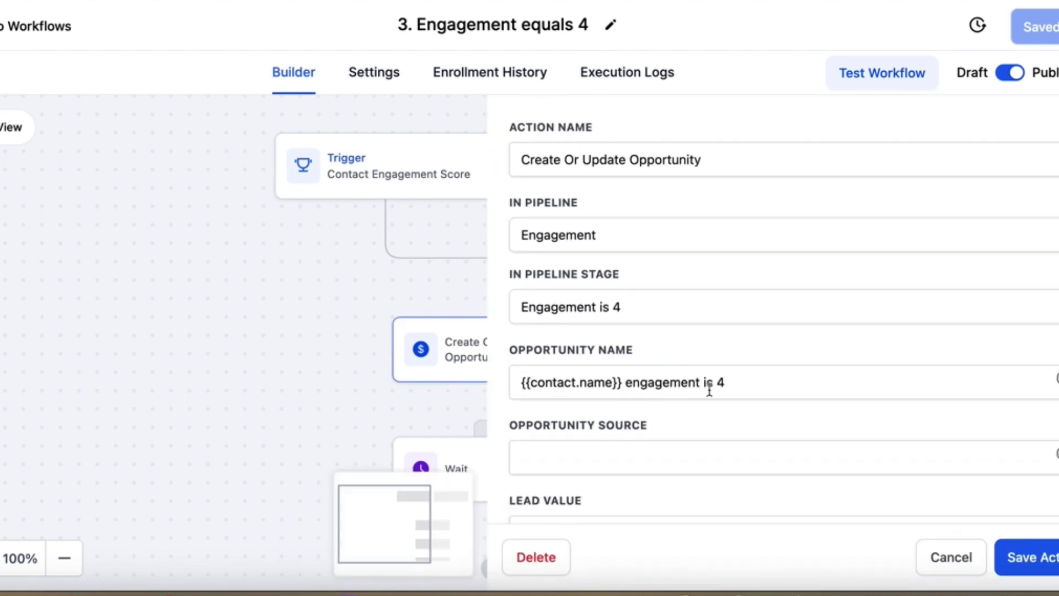
{"action": "scroll", "coordinate": [816, 469], "scroll_direction": "down", "scroll_amount": 1}
{"action": "left_click", "coordinate": [951, 557]}
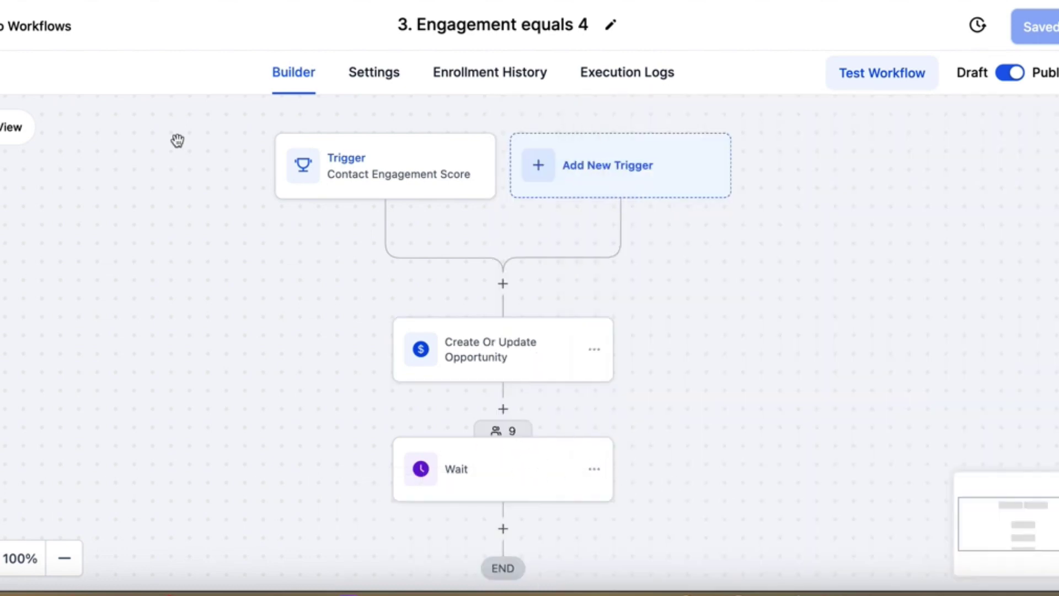
{"action": "left_click", "coordinate": [54, 29]}
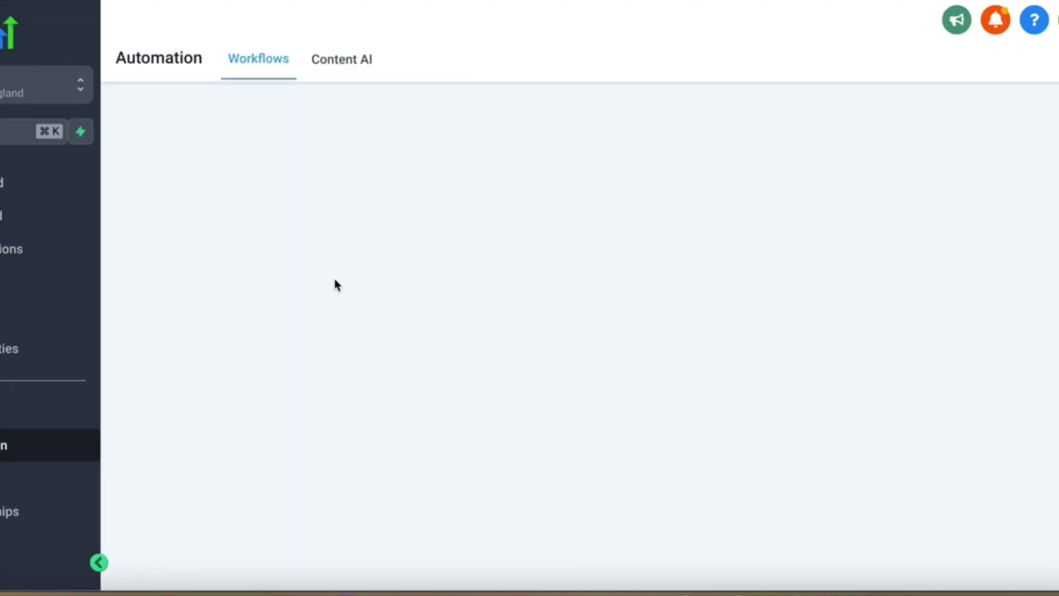
- Scroll the Engagement folder to show all five workflows, with 4750, 372, 9, 54 and 1 enrolled
{"action": "scroll", "coordinate": [334, 283], "scroll_direction": "down", "scroll_amount": 1}
{"action": "scroll", "coordinate": [334, 284], "scroll_direction": "down", "scroll_amount": 3}
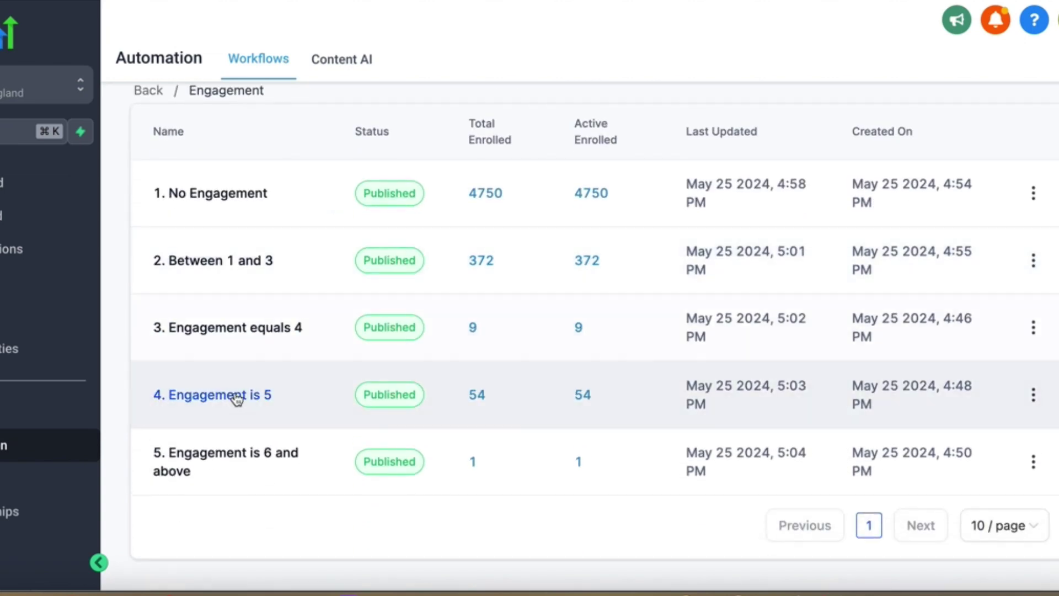